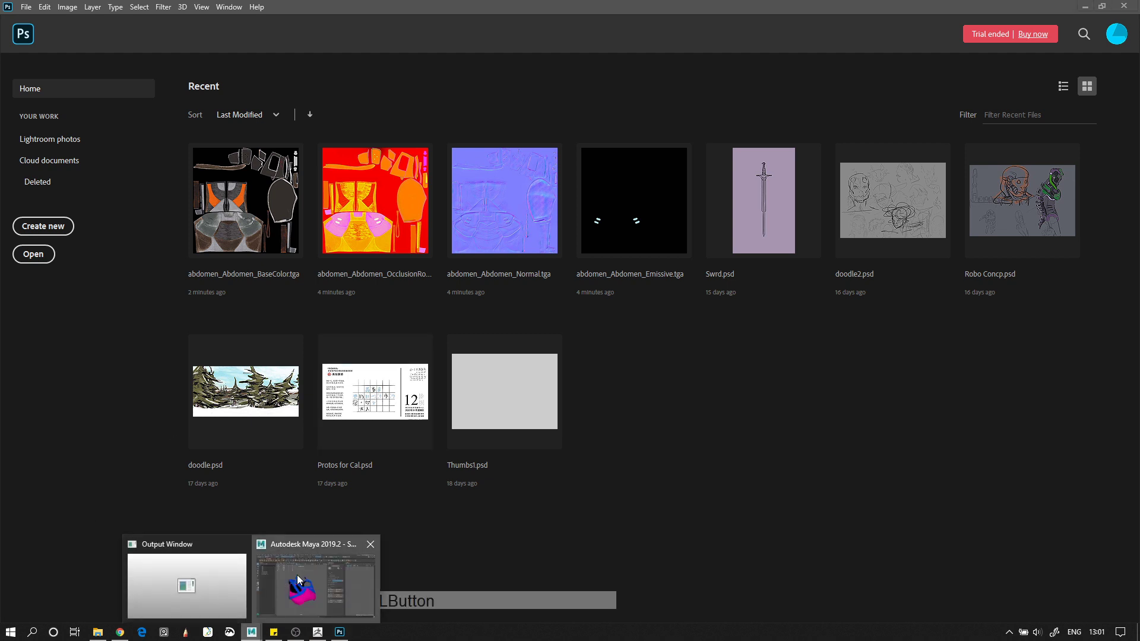
Orbit the view around the backpack in the Maya scene
left_click_drag(426, 241, 519, 295, "alt")
Orbit in on the backpack and select its Body mesh to show its UVs
right_click_drag(518, 295, 353, 255, "alt")
left_click_drag(527, 484, 522, 492, "alt")
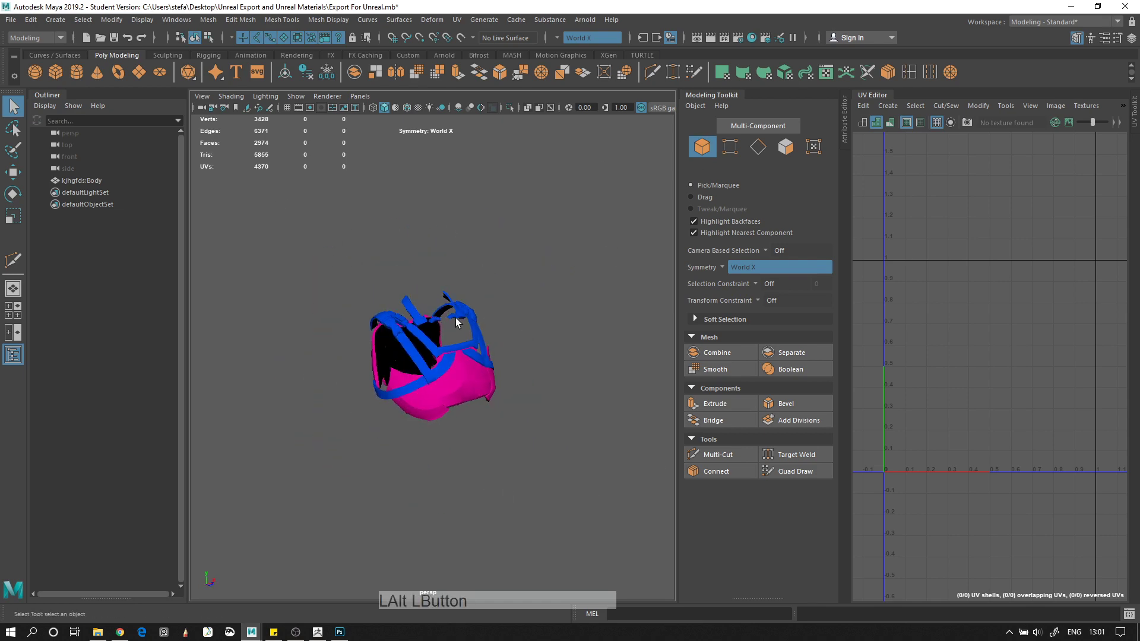
left_click_drag(350, 273, 546, 560)
right_click_drag(546, 559, 563, 450, "alt")
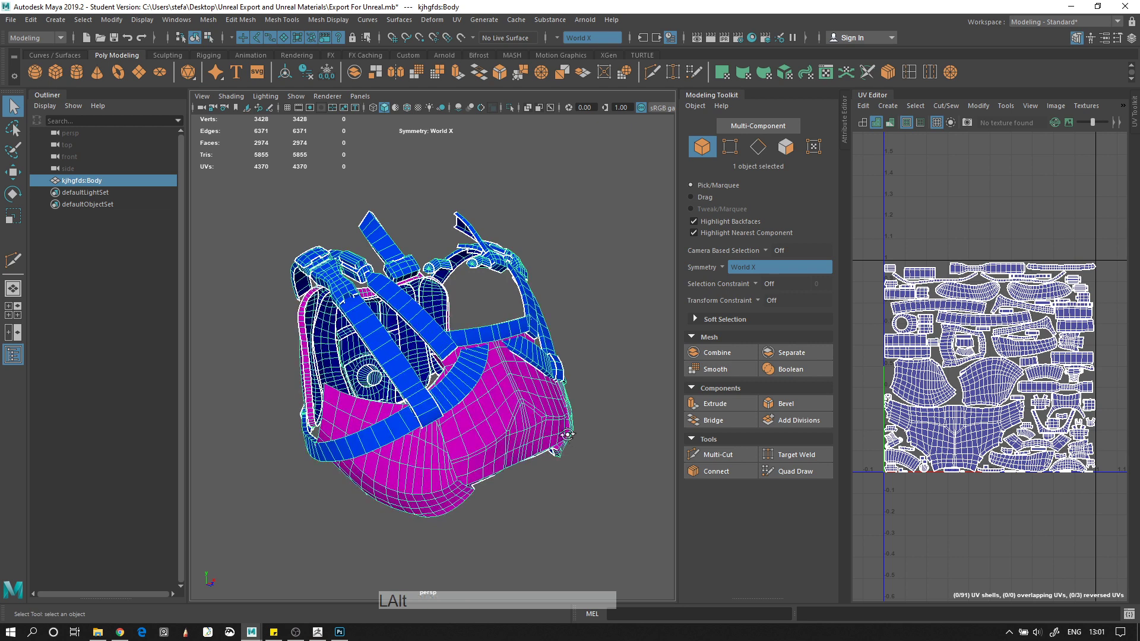
left_click_drag(570, 440, 558, 437, "alt")
right_click_drag(1036, 331, 983, 307)
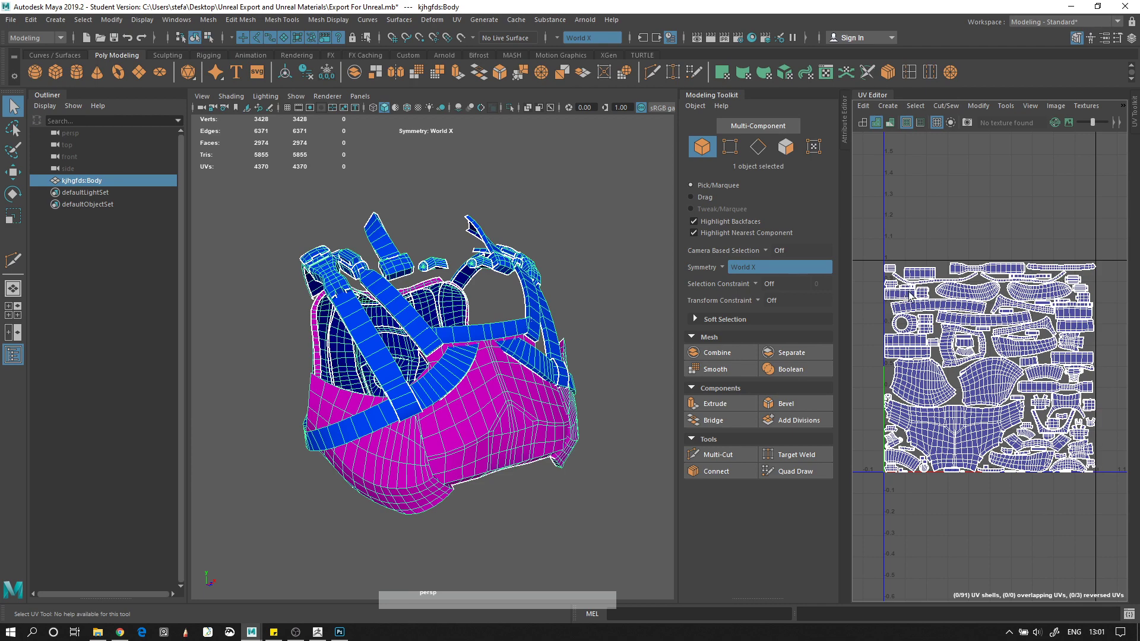
left_click_drag(365, 321, 404, 327, "alt")
right_click_drag(403, 327, 423, 336, "alt")
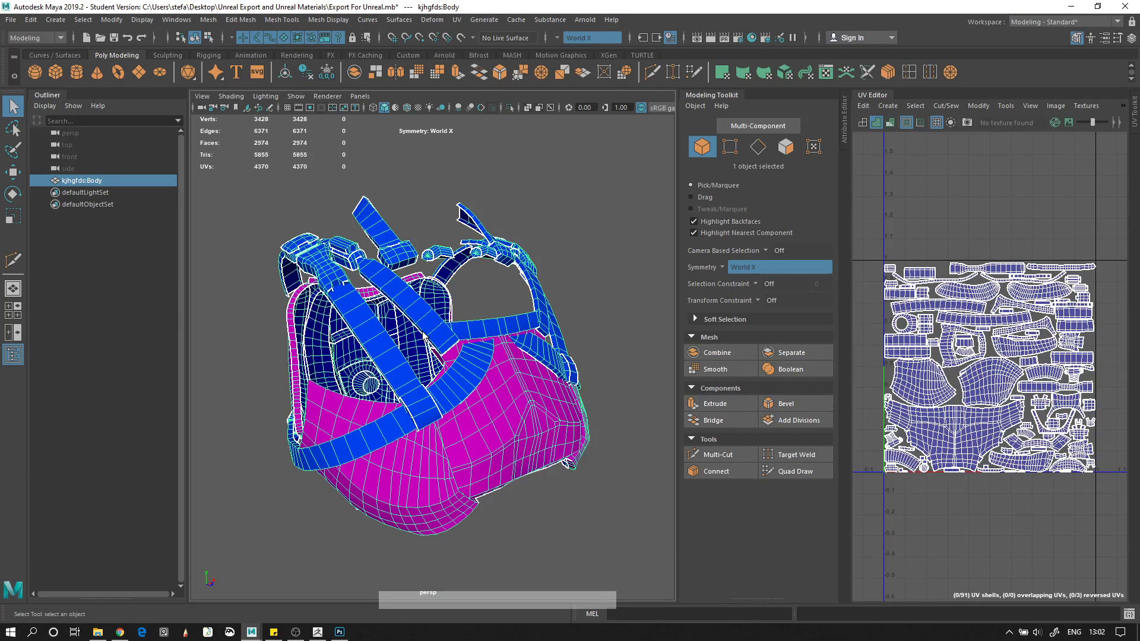
Reselect the Body mesh from a closer angle and switch to face selection
left_click(493, 173)
left_click_drag(489, 180, 463, 222, "alt")
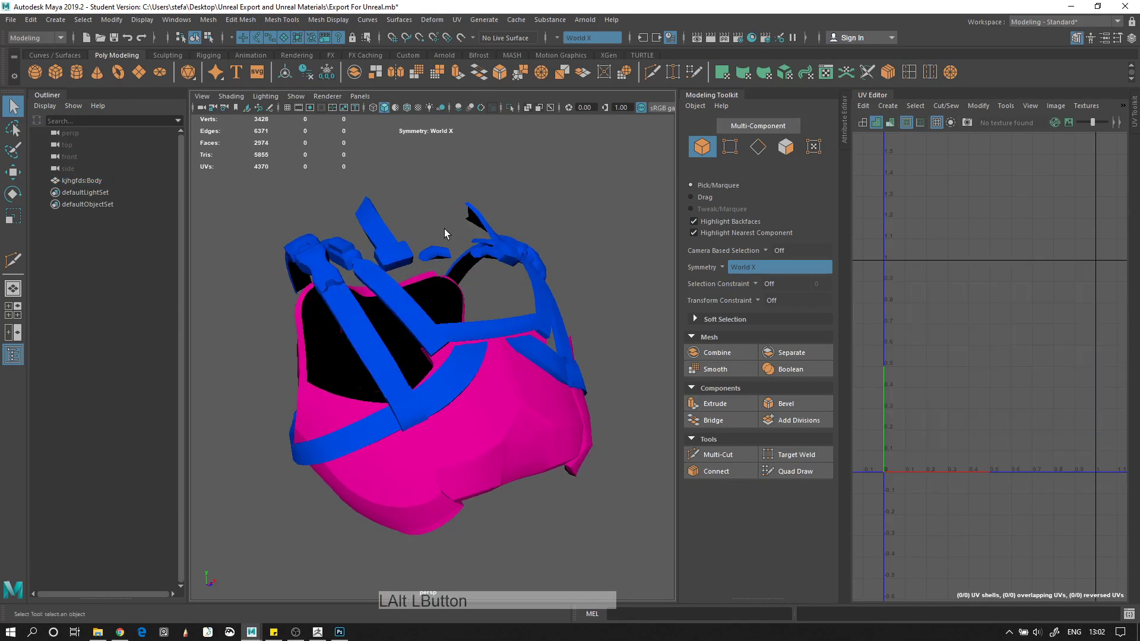
left_click_drag(511, 373, 458, 422, "alt")
right_click_drag(458, 421, 529, 396, "alt")
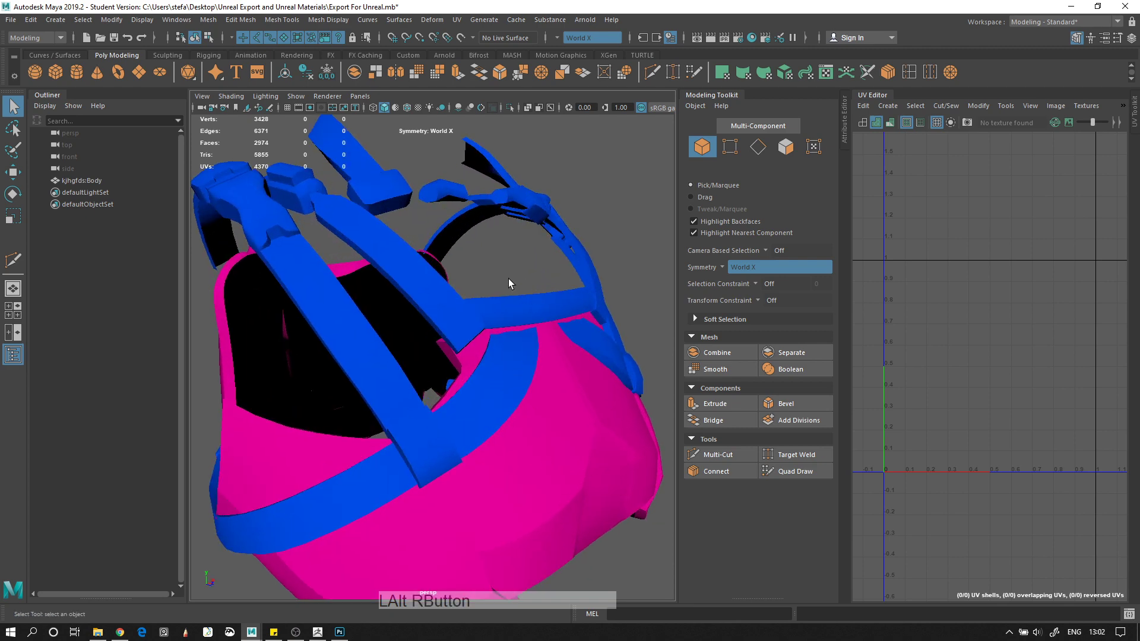
right_click_drag(511, 282, 300, 216, "alt")
left_click(440, 356)
right_click_drag(440, 356, 546, 421, "alt")
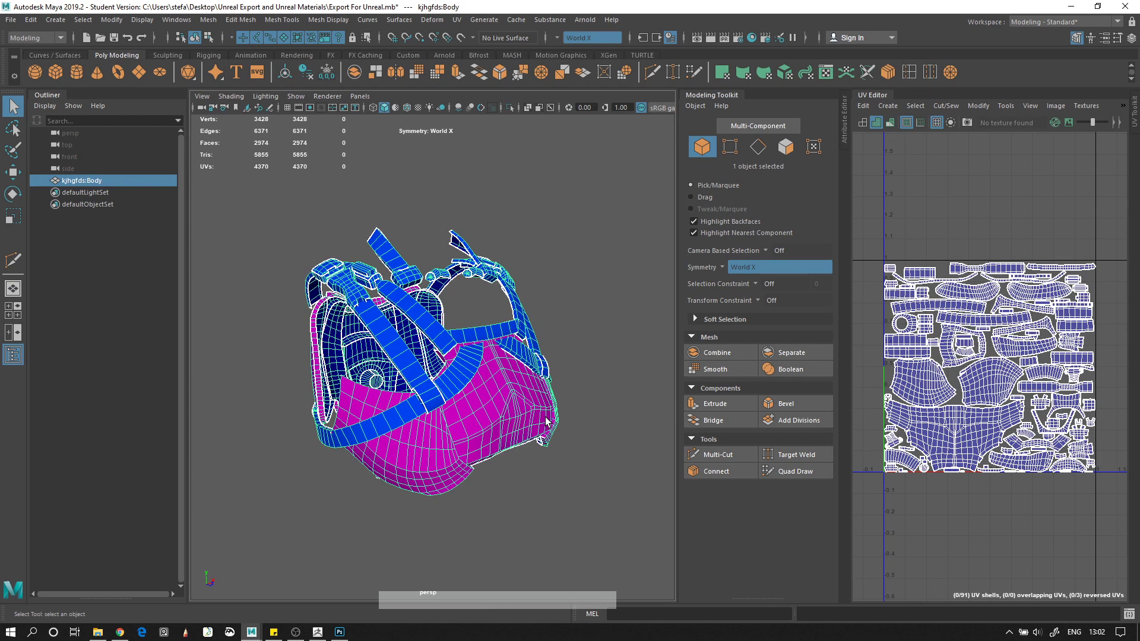
right_click_drag(401, 298, 453, 356, "alt")
Select both pink abdomen face shells (538 faces) and orbit in to inspect them
left_click(542, 472)
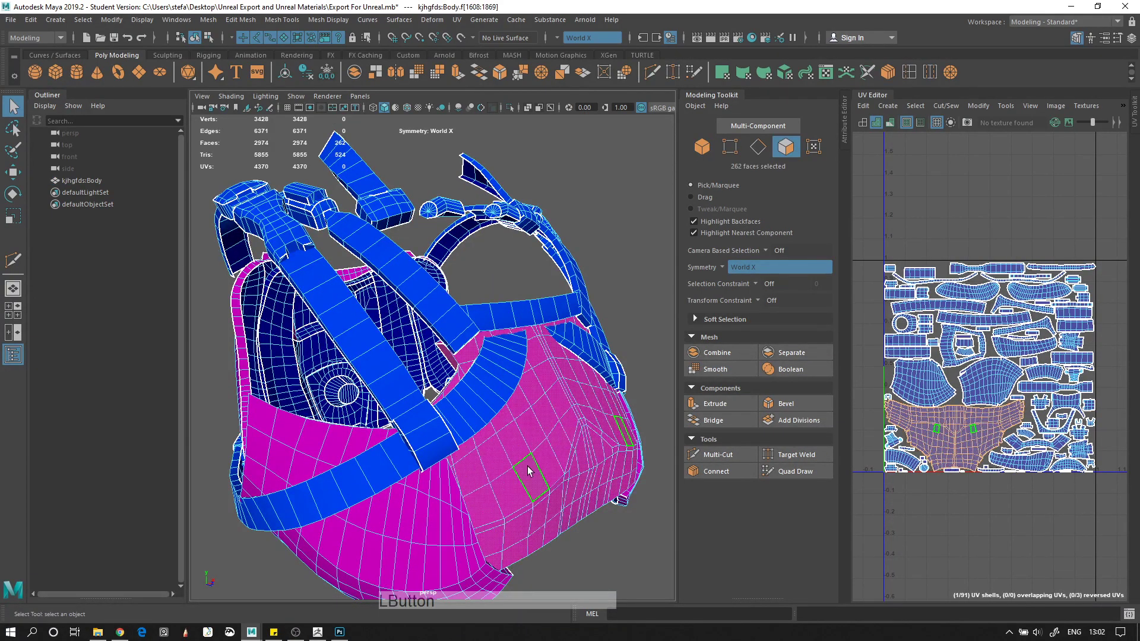
left_click(445, 521, "shift")
left_click_drag(445, 522, 281, 577, "alt")
right_click_drag(281, 577, 333, 469, "alt")
left_click_drag(332, 469, 415, 448, "alt")
right_click_drag(415, 448, 616, 524, "alt")
left_click_drag(615, 523, 529, 393, "alt")
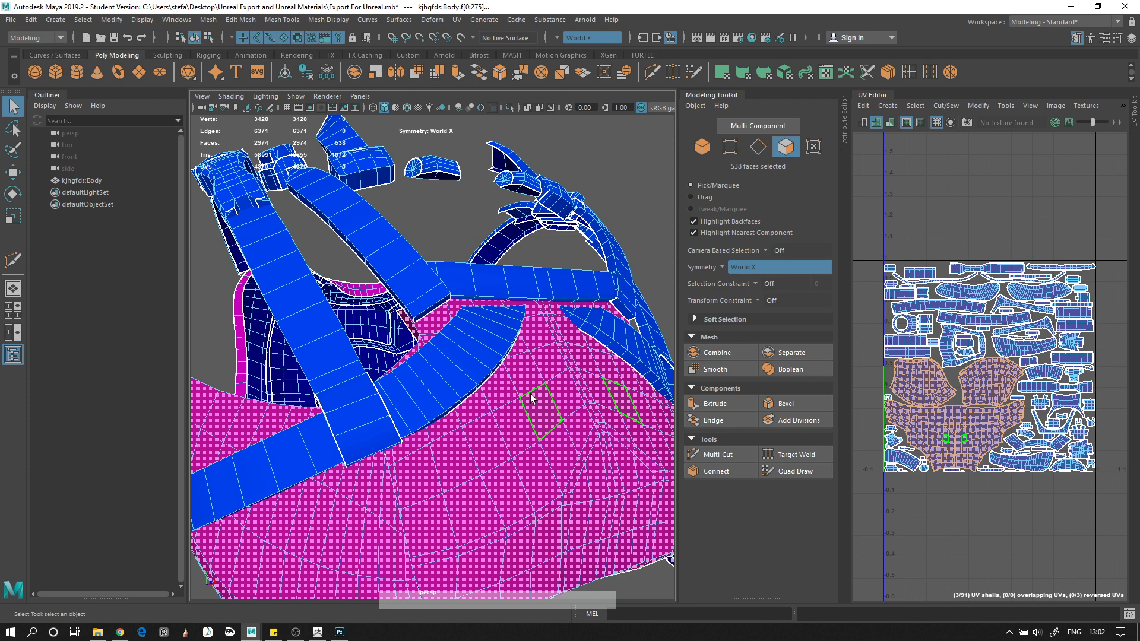
left_click(98, 631)
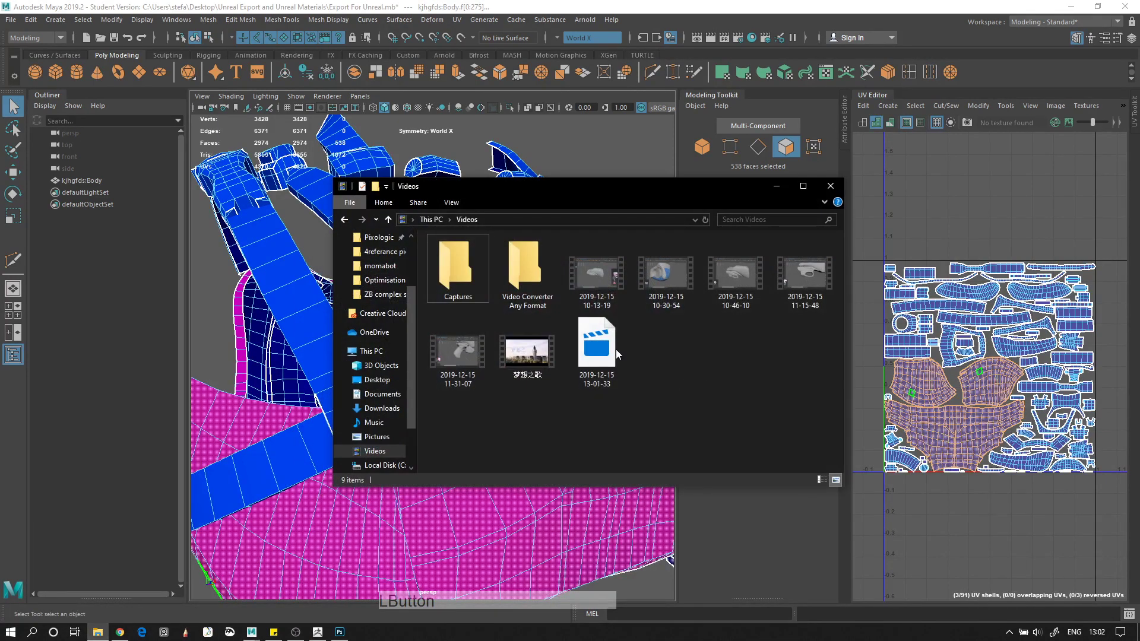
Open the 'combining textures from substance' folder, select its seven TARGA maps, and return to Maya
scroll(374, 297, "up", 2)
left_click(376, 262)
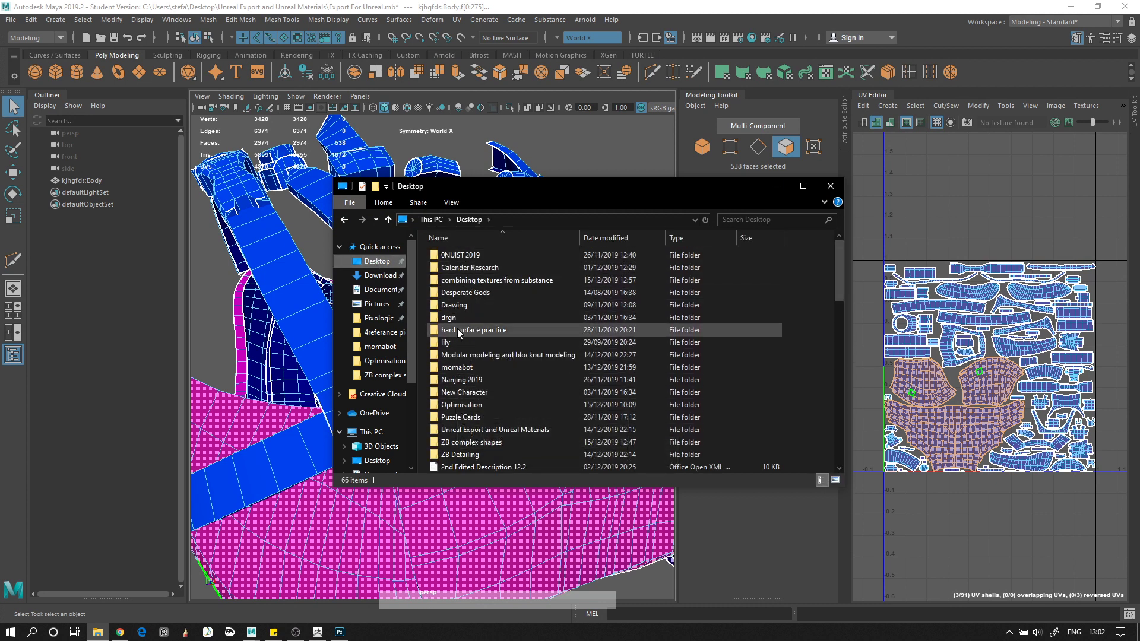
double_click(464, 280)
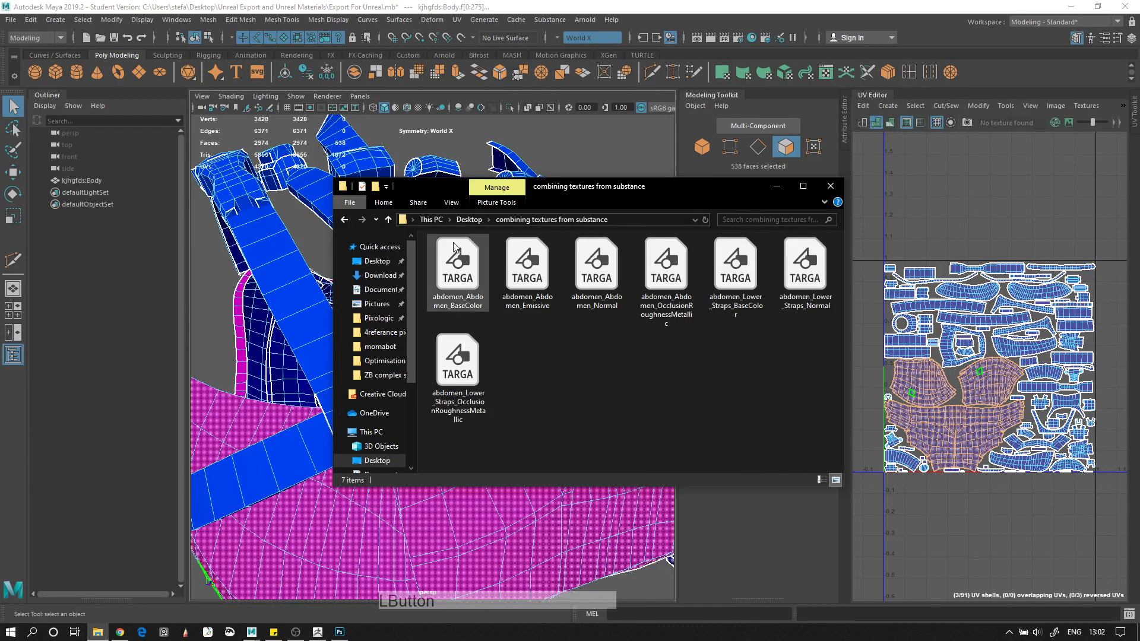
left_click(459, 306)
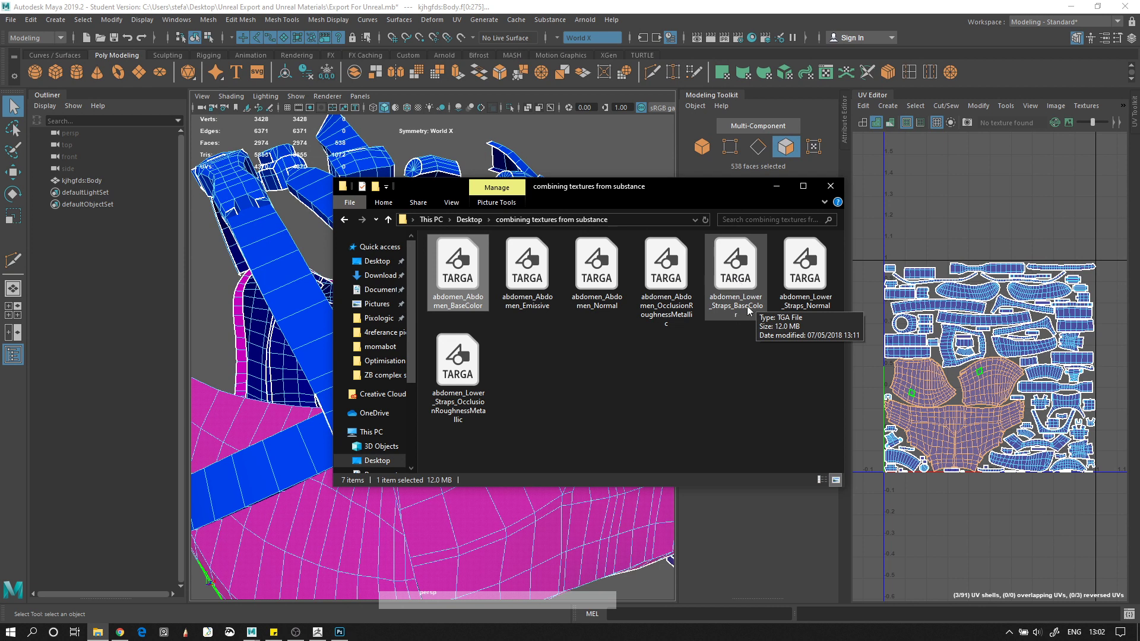
left_click_drag(839, 238, 716, 388)
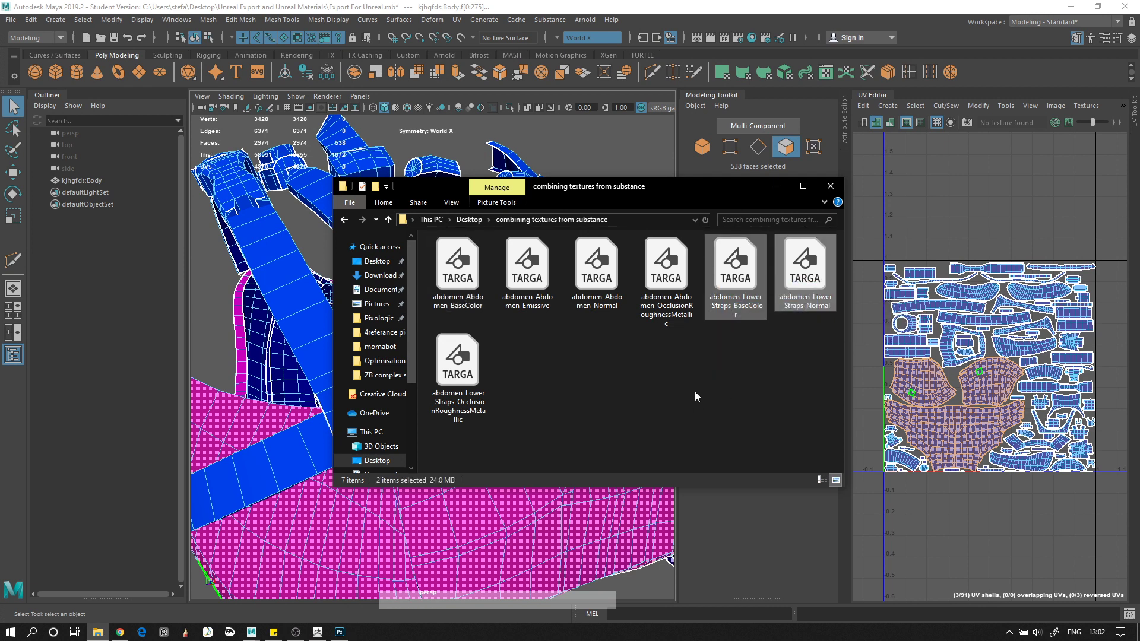
left_click_drag(425, 447, 855, 249)
left_click(705, 203)
left_click_drag(702, 199, 1046, 200)
right_click_drag(534, 416, 561, 442, "alt")
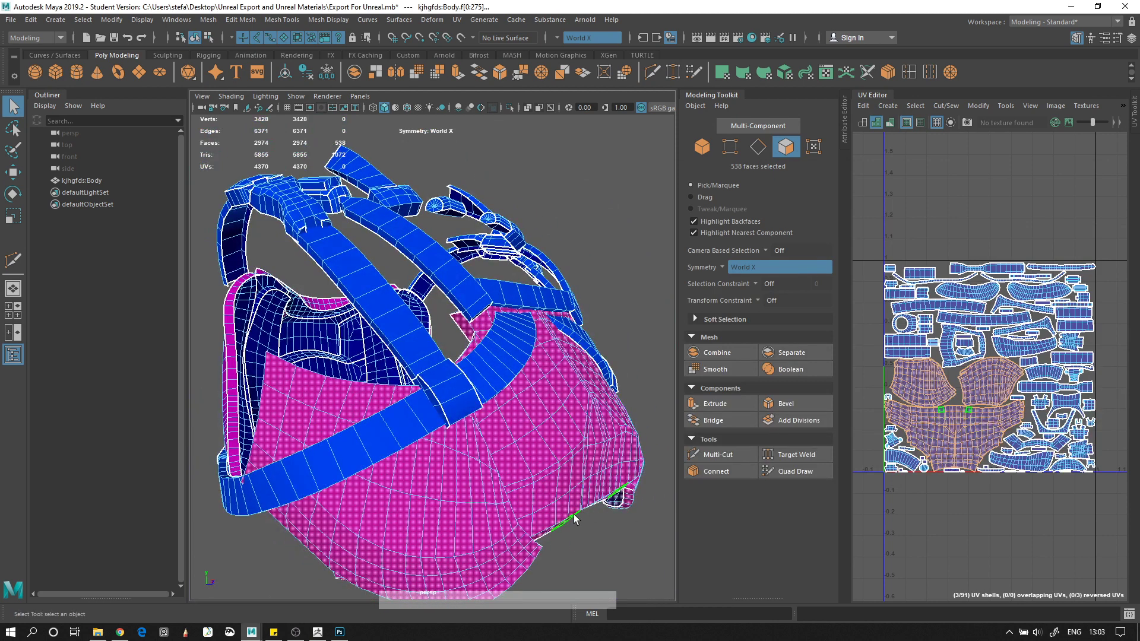
Pick out matching abdomen and Lower_Straps BaseColor, Normal and ORM files in Explorer, then minimize it
right_click_drag(403, 255, 365, 261, "alt")
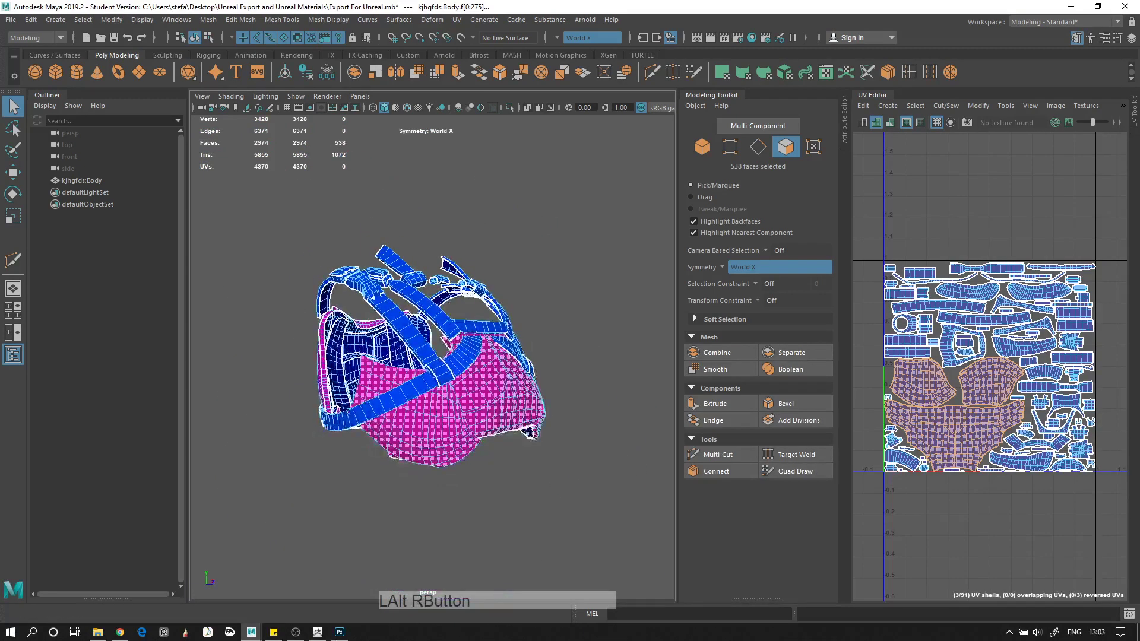
left_click(98, 631)
left_click(777, 291)
left_click(1003, 308, "ctrl")
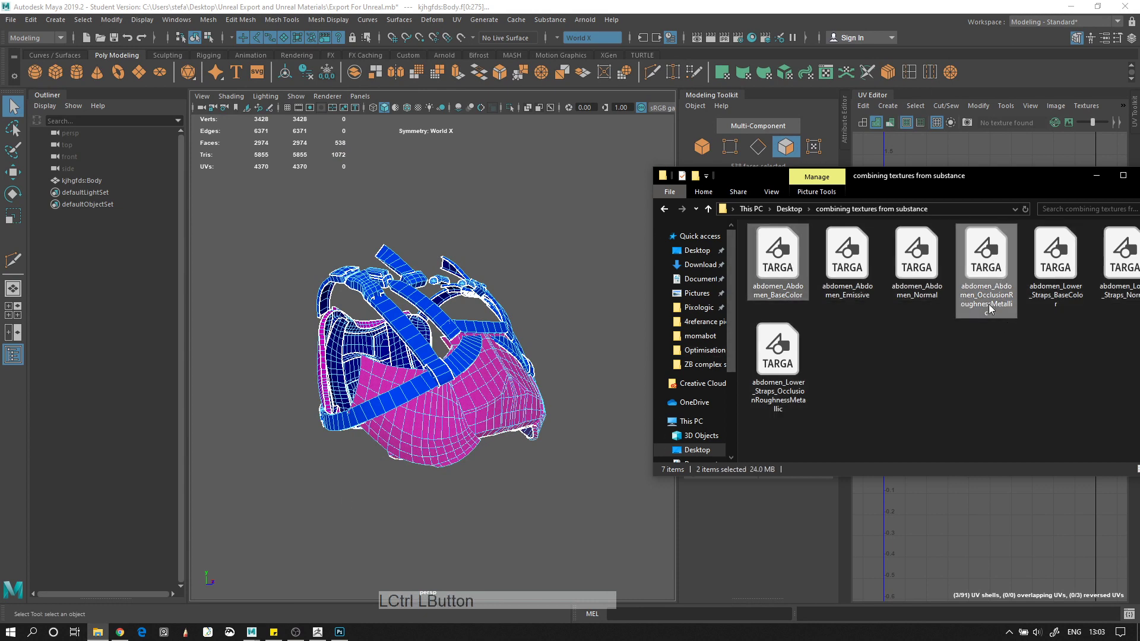
left_click(1057, 279)
left_click(801, 300, "ctrl")
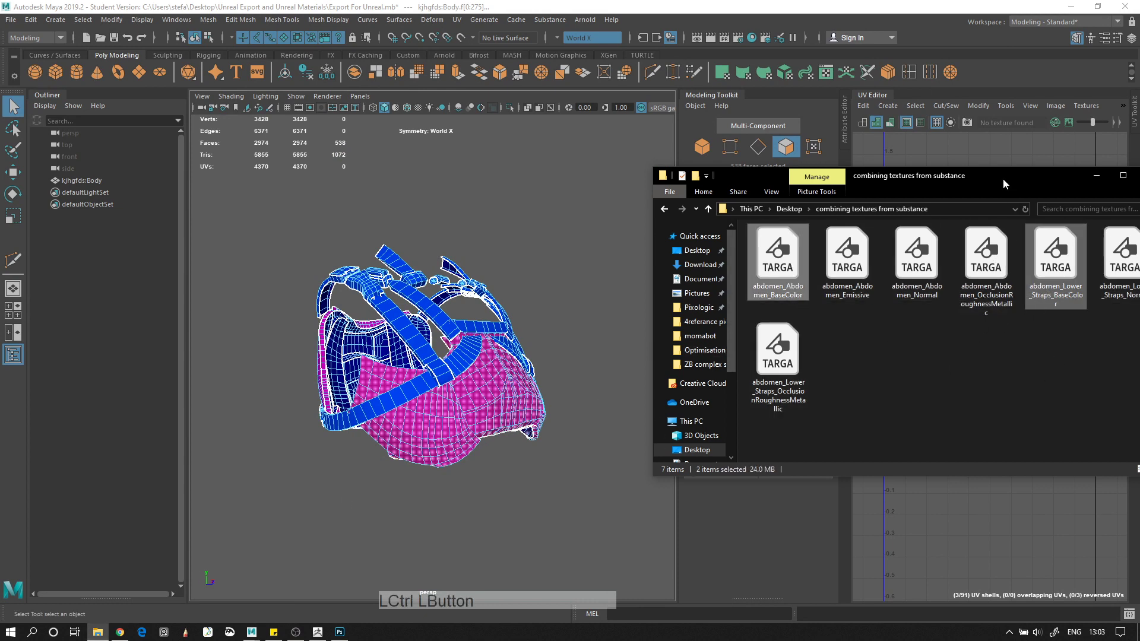
left_click_drag(1003, 187, 861, 179)
left_click(775, 261)
left_click(988, 267)
left_click(922, 250)
left_click(622, 405, "ctrl")
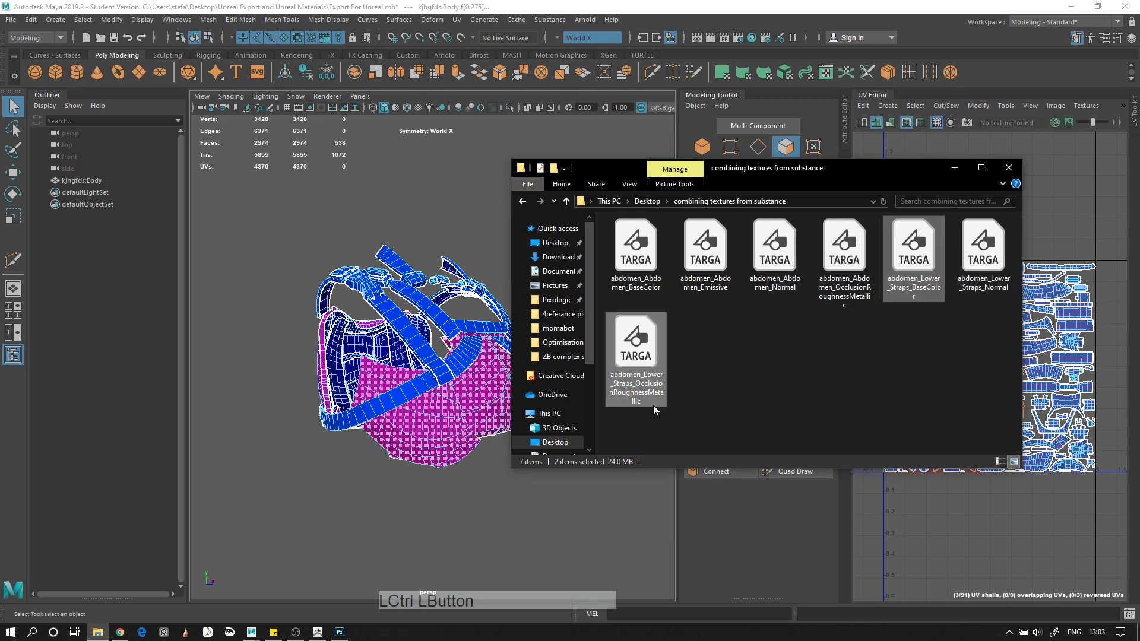
left_click(954, 168)
Switch to UV Shell mode and marquee-select all 91 UV shells of the Body
right_click_drag(588, 321, 468, 332, "alt")
right_click_drag(407, 269, 426, 262)
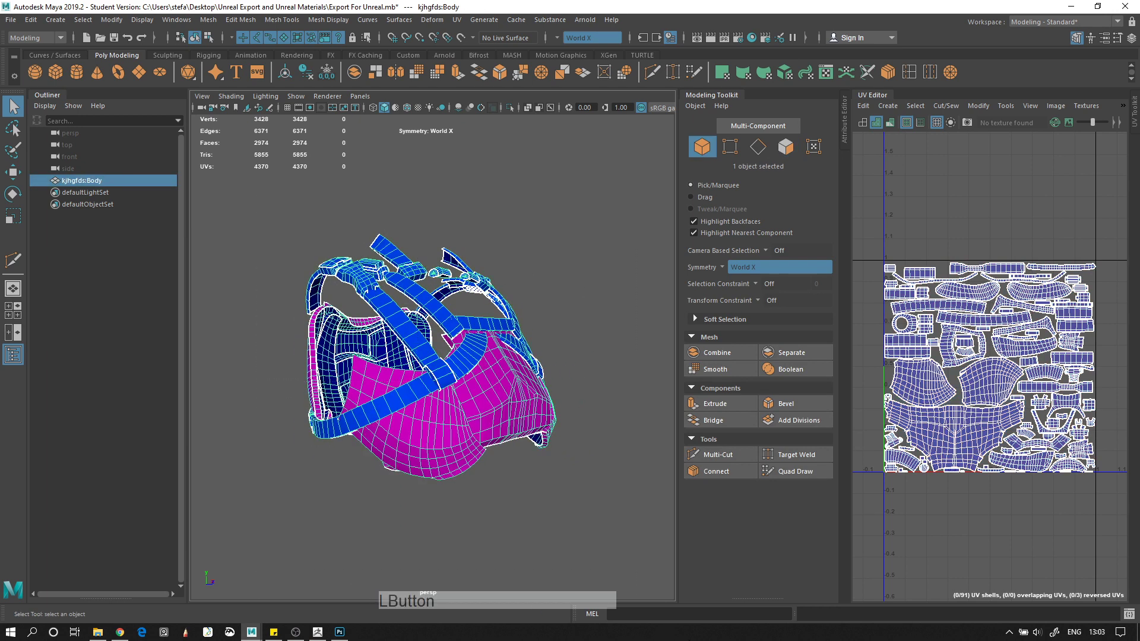
right_click_drag(1029, 293, 985, 277)
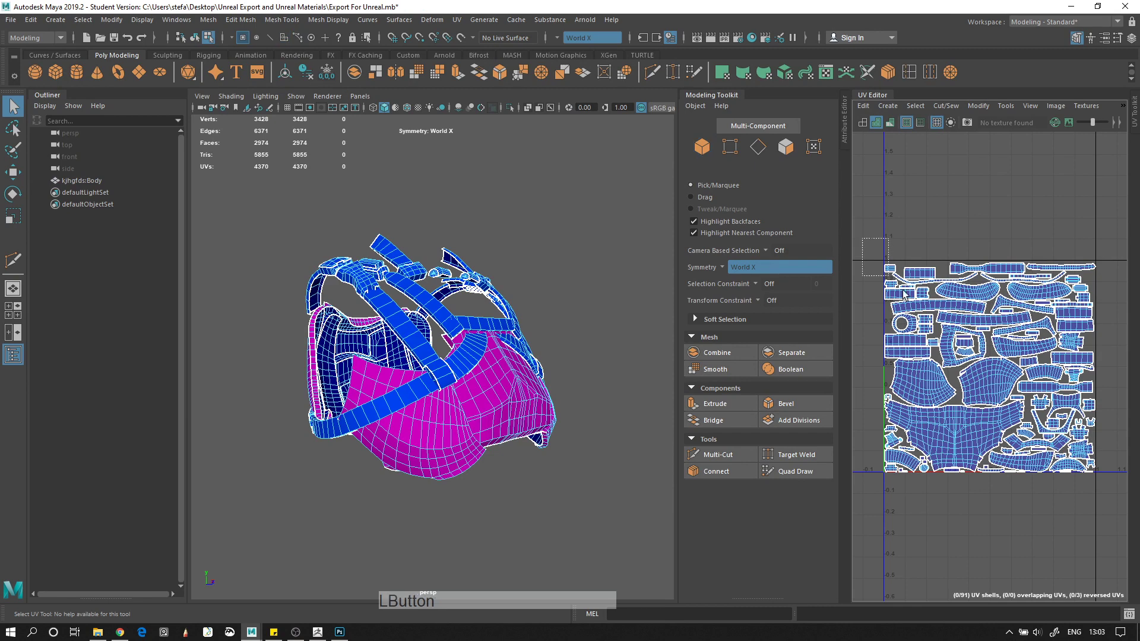
left_click_drag(864, 249, 1024, 500)
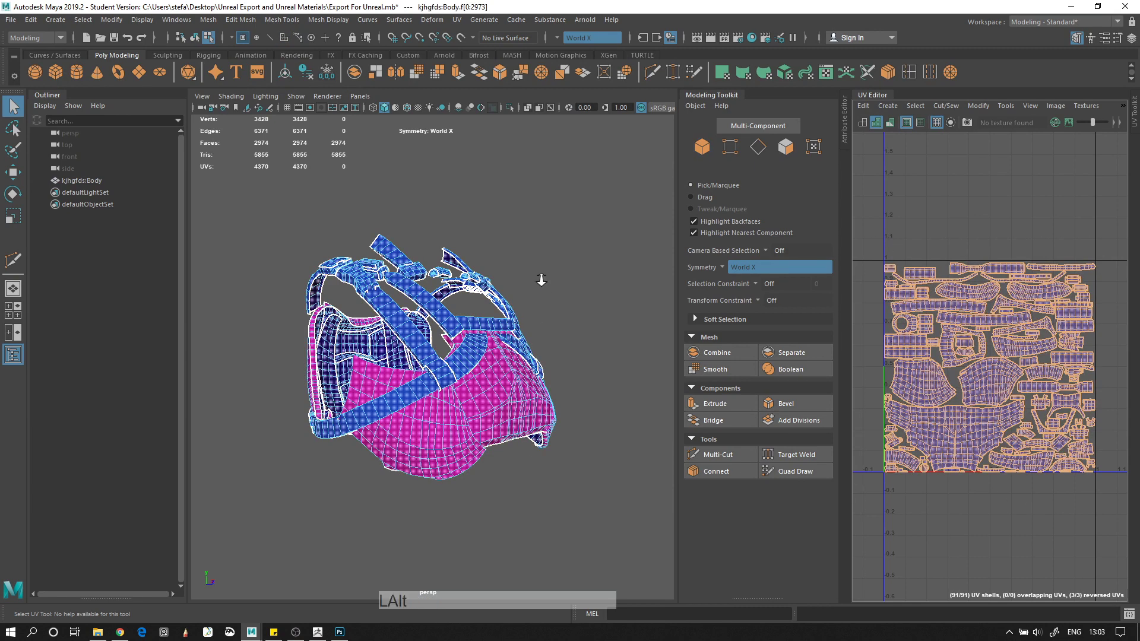
right_click_drag(541, 278, 570, 285, "alt")
left_click(340, 632)
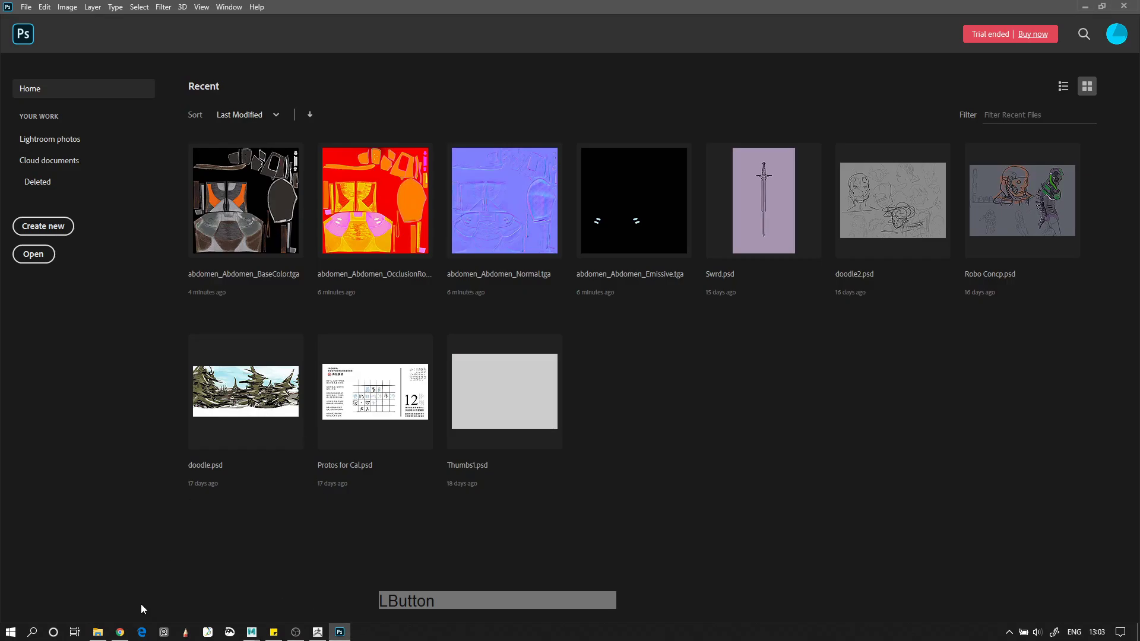
Open abdomen_Abdomen_BaseColor.tga and place Lower_Straps_BaseColor on it as a new layer
left_click(98, 631)
left_click_drag(635, 249, 637, 564)
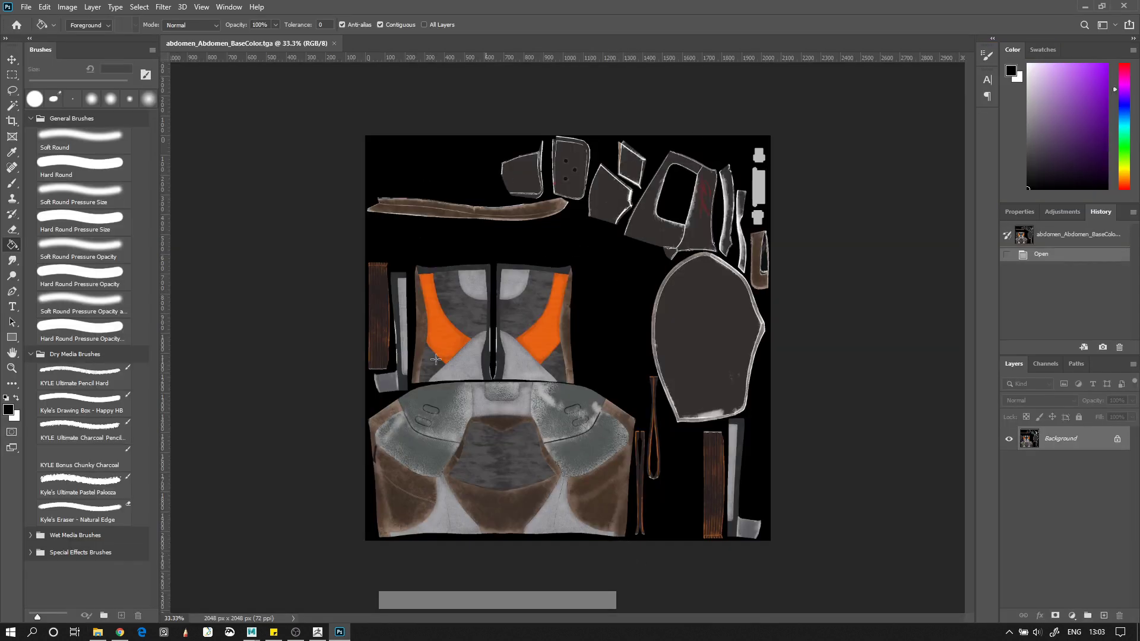
left_click(98, 632)
left_click(913, 261)
left_click_drag(913, 300, 473, 282)
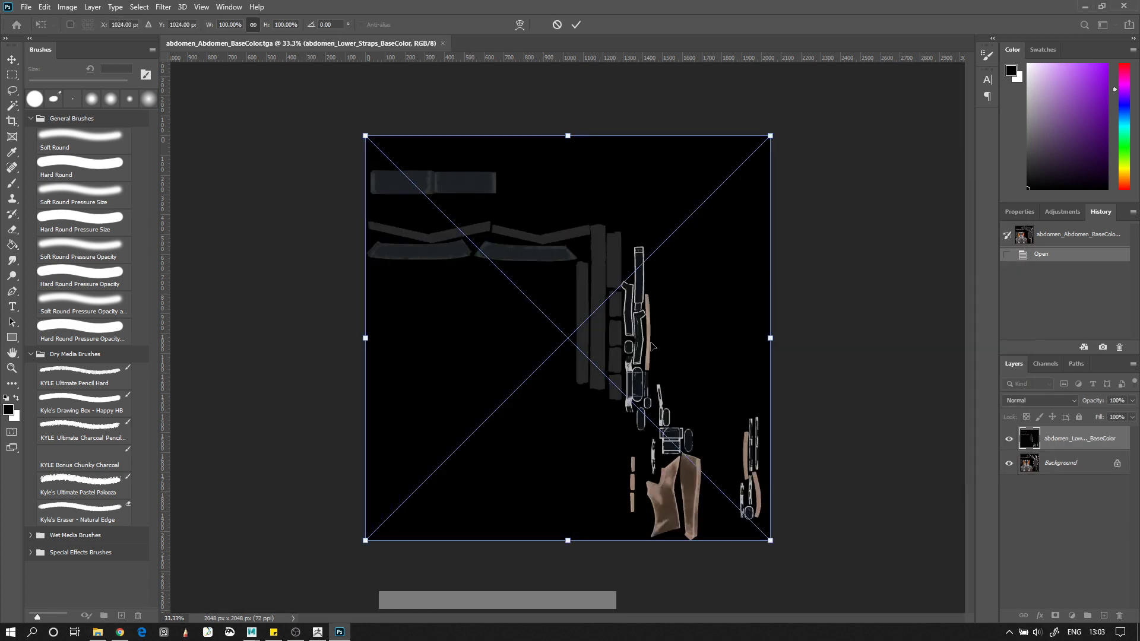
key("Return")
Toggle the straps and background layers' visibility to compare the two textures
left_click(1007, 443)
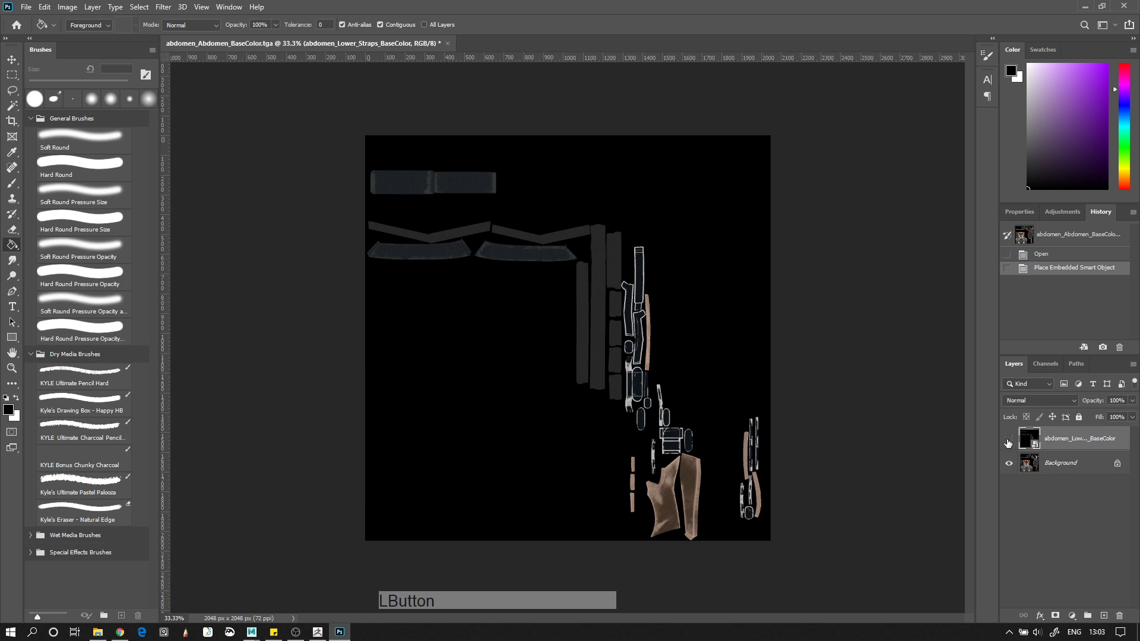
left_click(1007, 443)
left_click(1007, 443)
left_click(1007, 442)
left_click(1007, 442)
left_click(1007, 443)
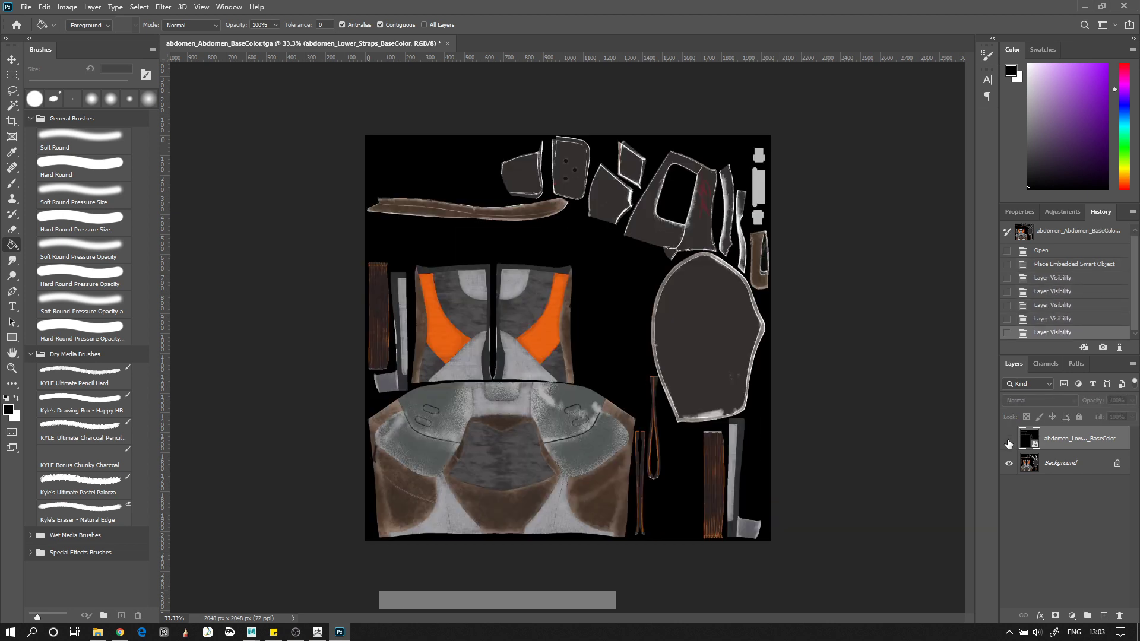
left_click(1008, 443)
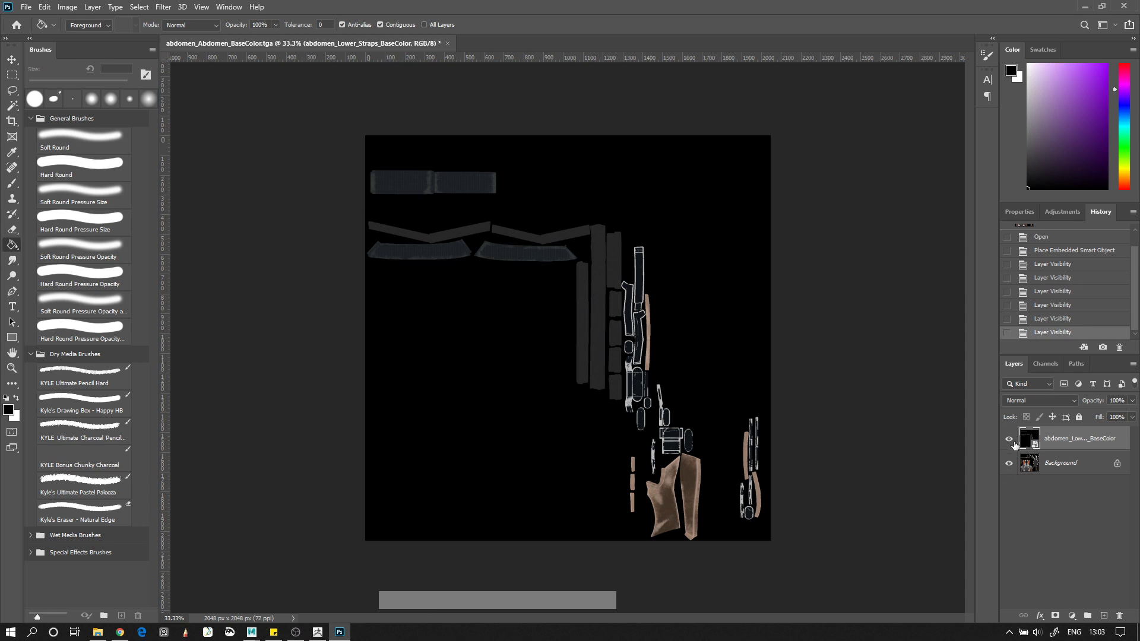
left_click(1012, 441)
left_click(1007, 463)
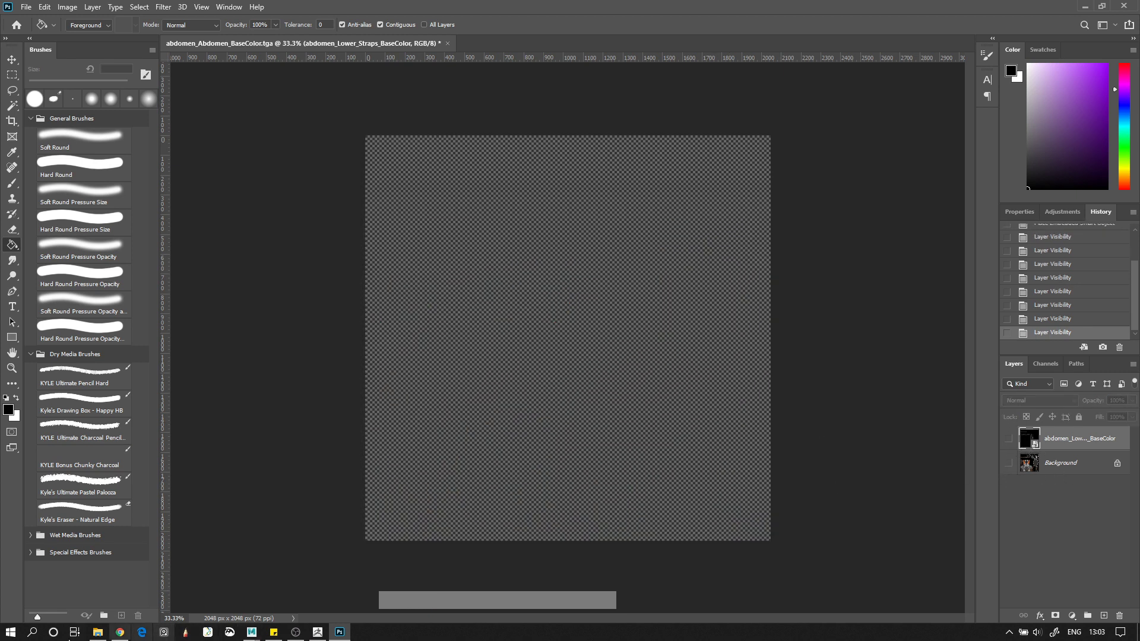
left_click(251, 631)
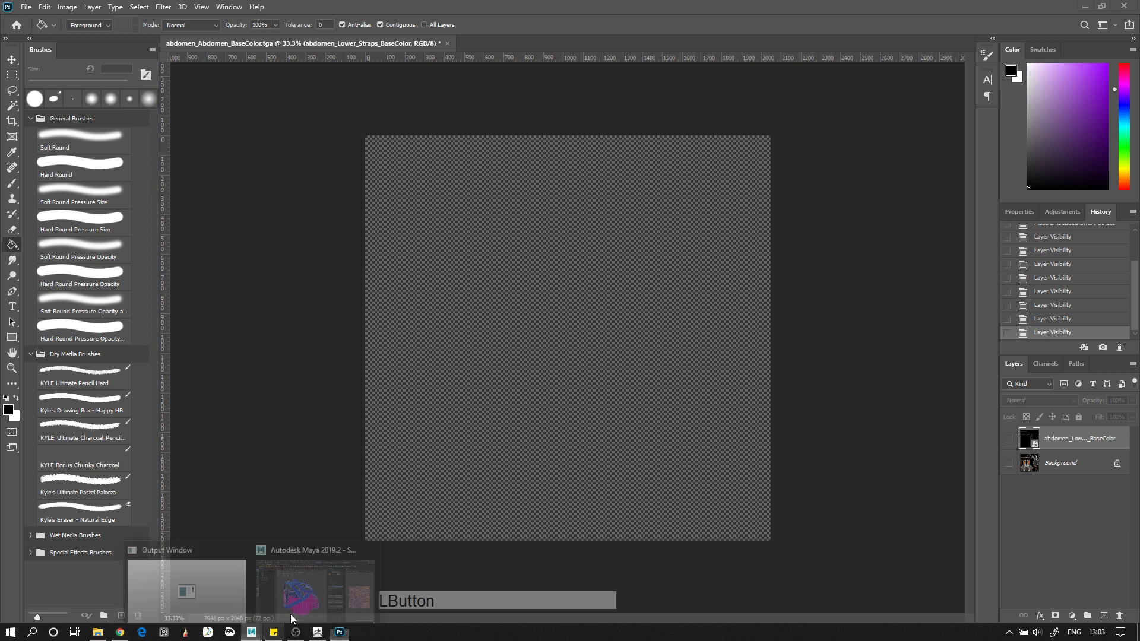
Return Maya to object selection, clear the Explorer file selection, and minimize Maya
left_click_drag(499, 261, 406, 365, "alt")
right_click_drag(406, 365, 442, 314)
right_click_drag(463, 416, 470, 422, "alt")
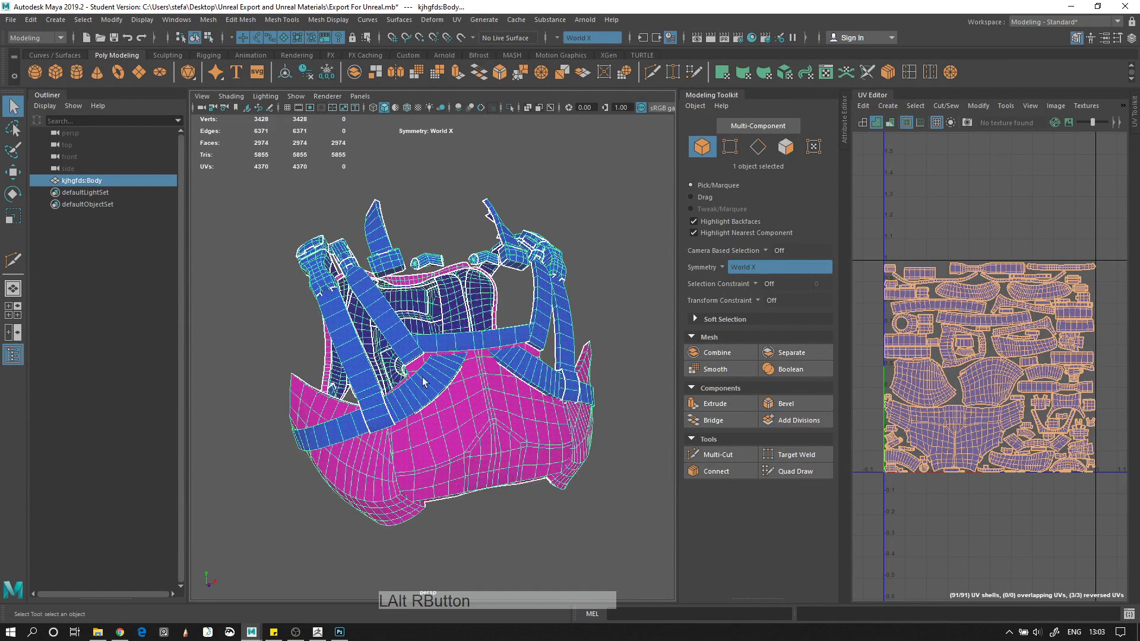
left_click(98, 632)
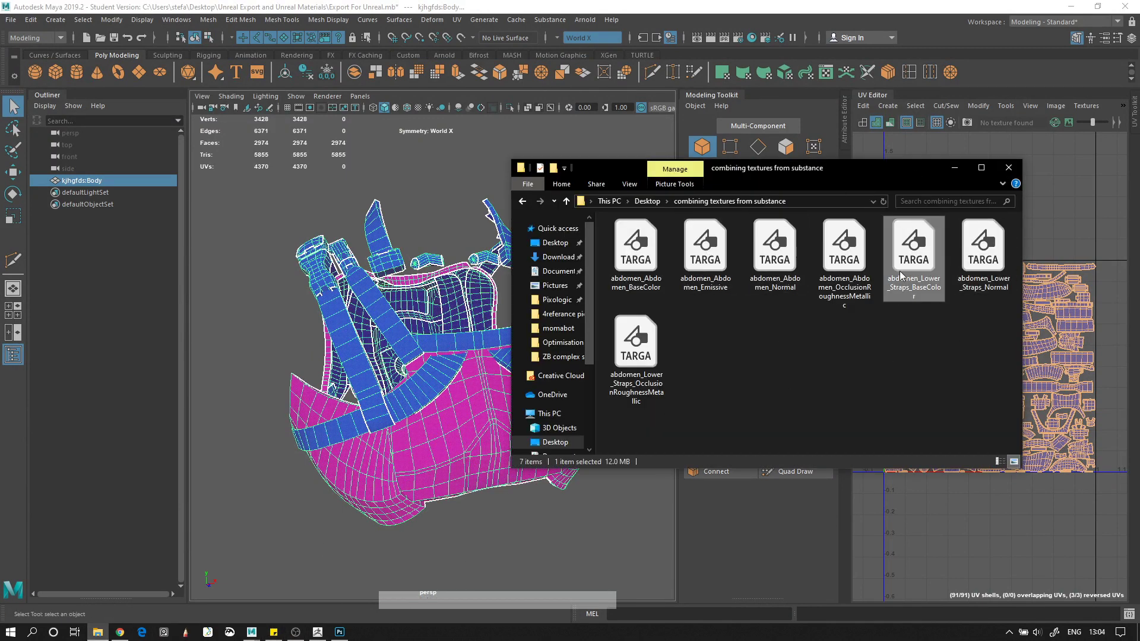
left_click(871, 335)
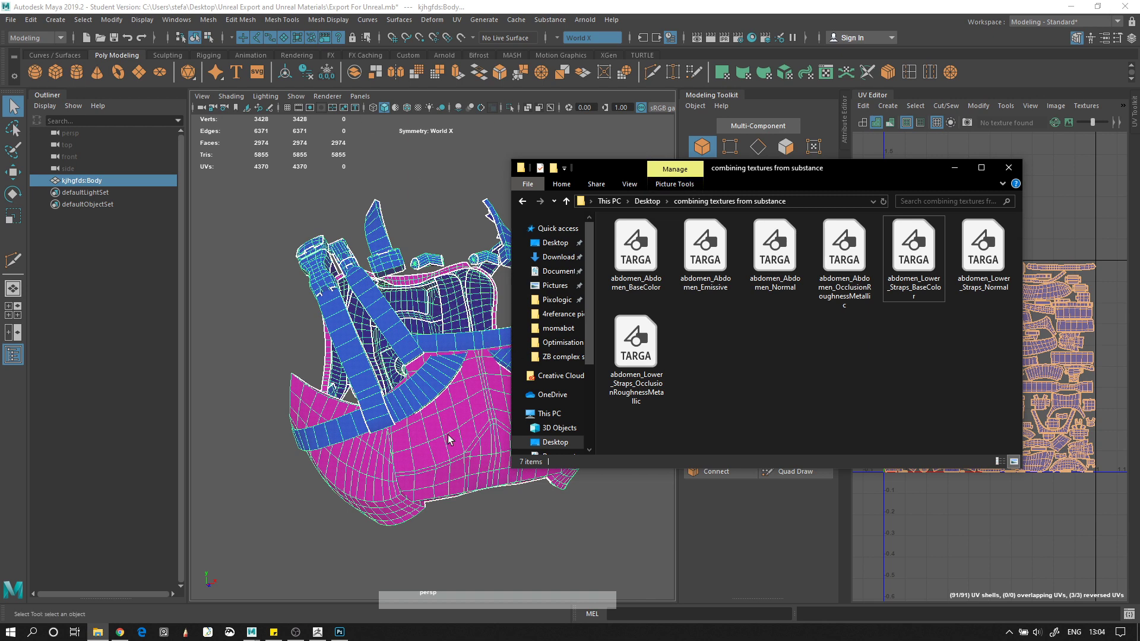
left_click(1071, 6)
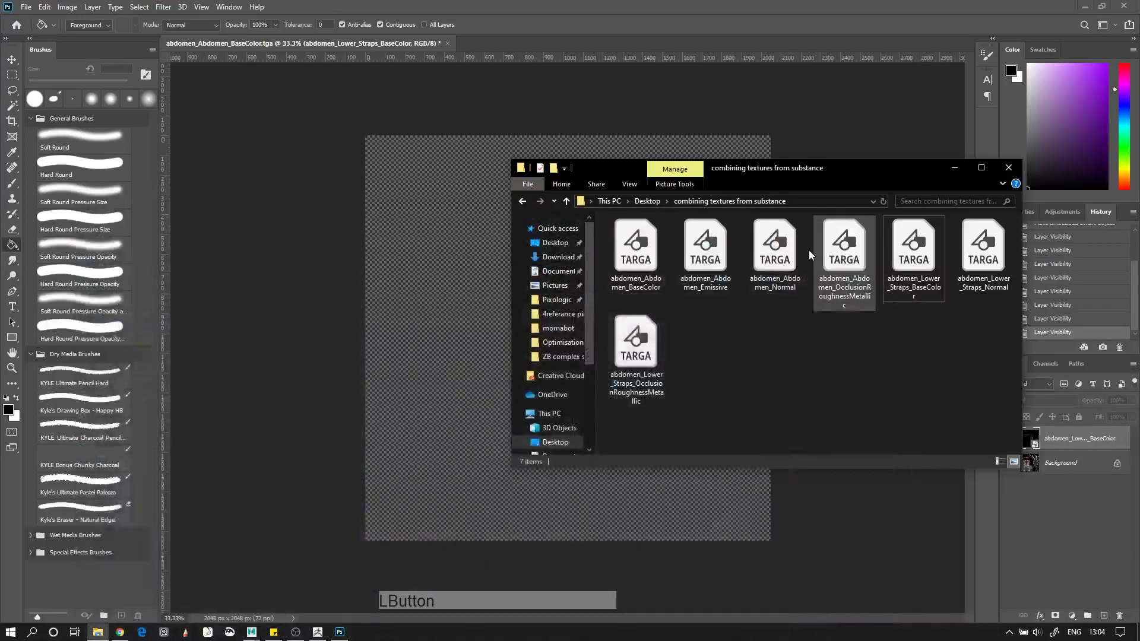
Close the BaseColor document without saving and create a new 2048 × 2048 pixel document
left_click(446, 44)
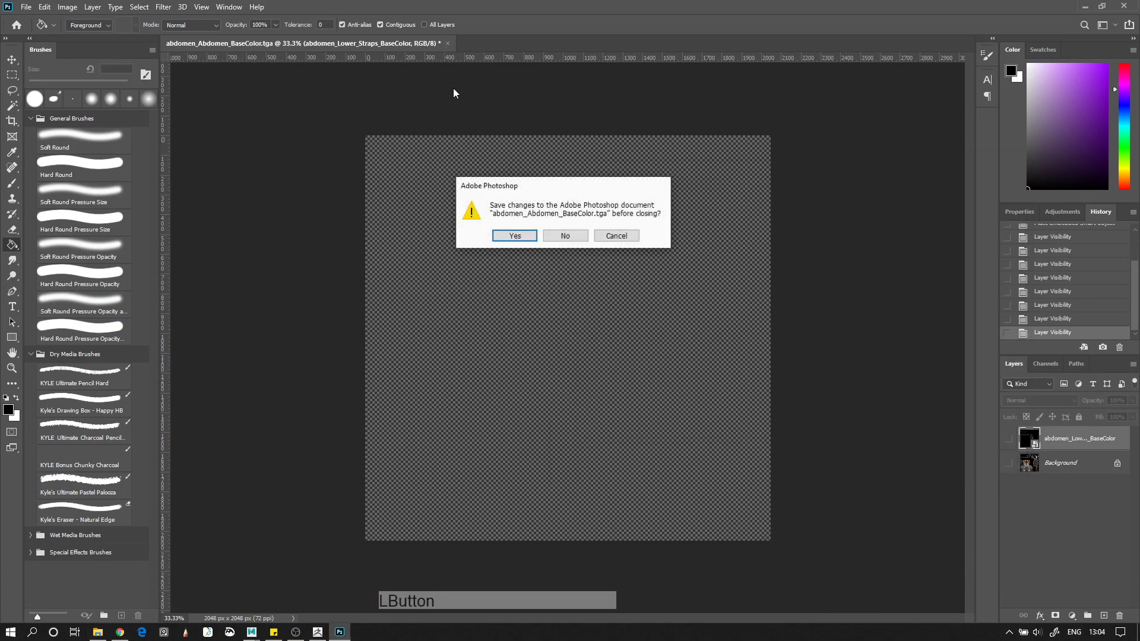
left_click(566, 236)
left_click(26, 7)
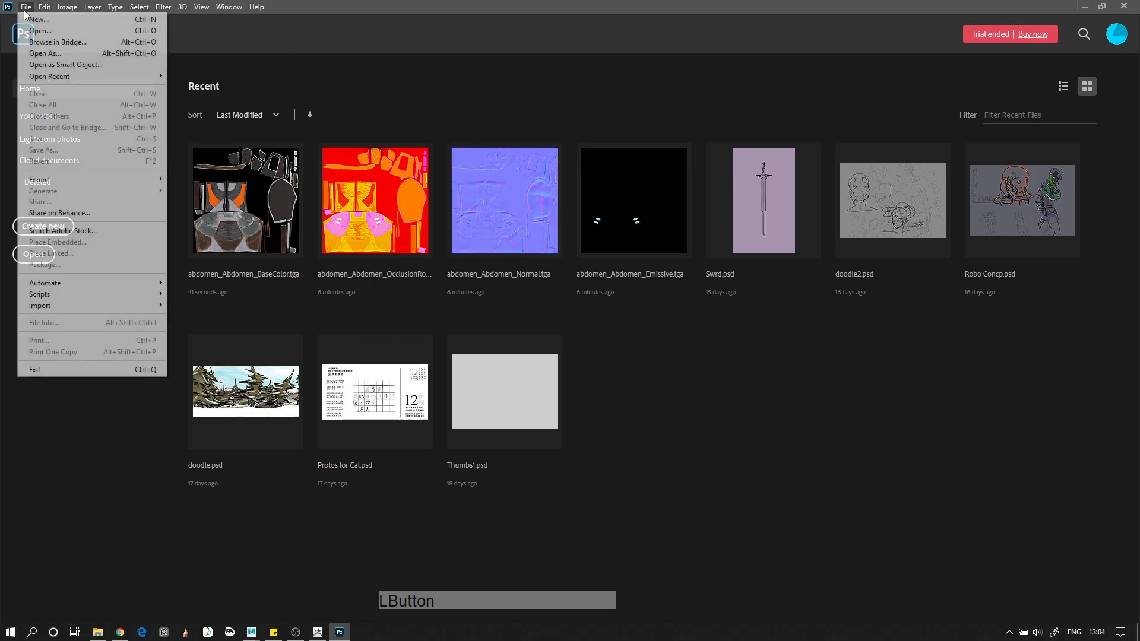
left_click(30, 18)
left_click(798, 208)
left_click(775, 226)
left_click(739, 207)
type("2048")
key("Tab")
key("Tab")
type("2048")
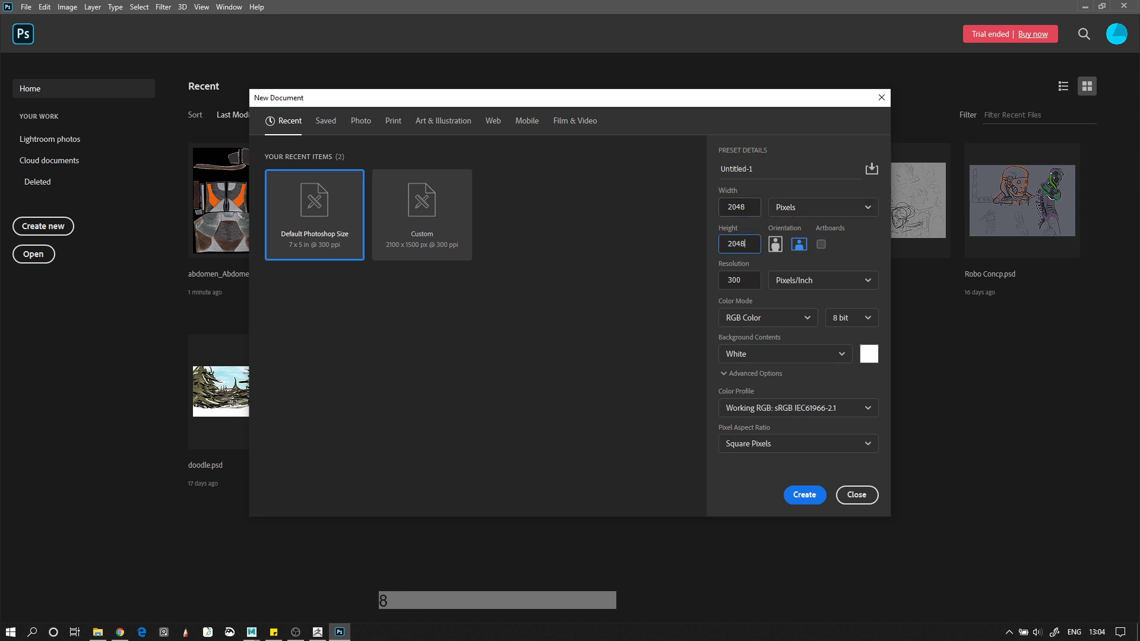
left_click(814, 500)
Fill the canvas black and unlock the Background into Layer 0
left_click(1022, 228)
left_click(731, 257)
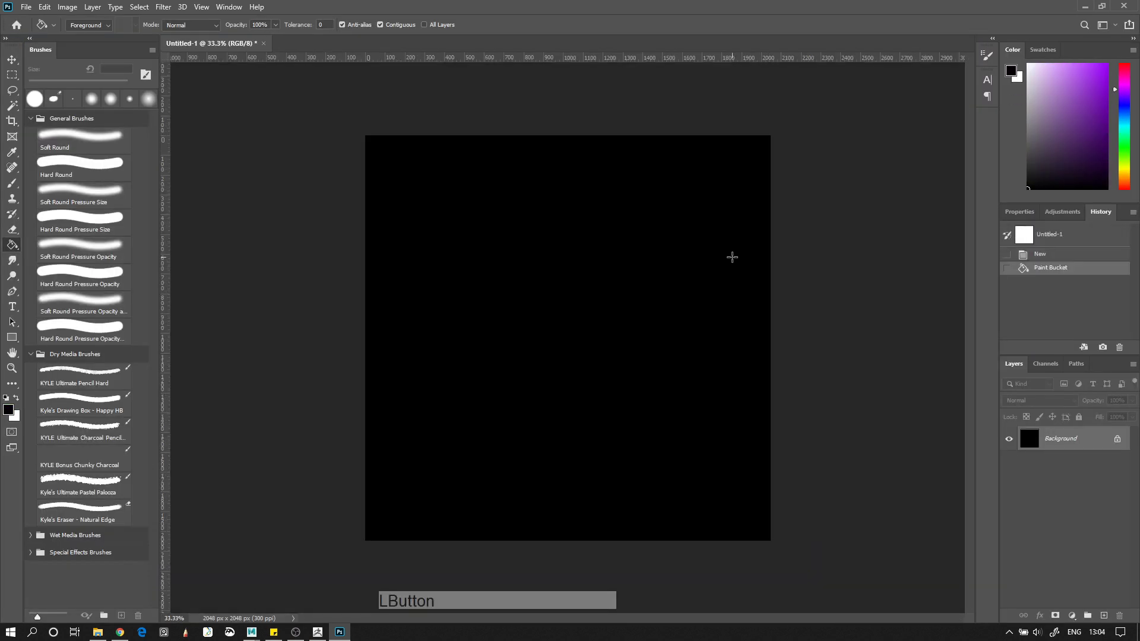
key("q")
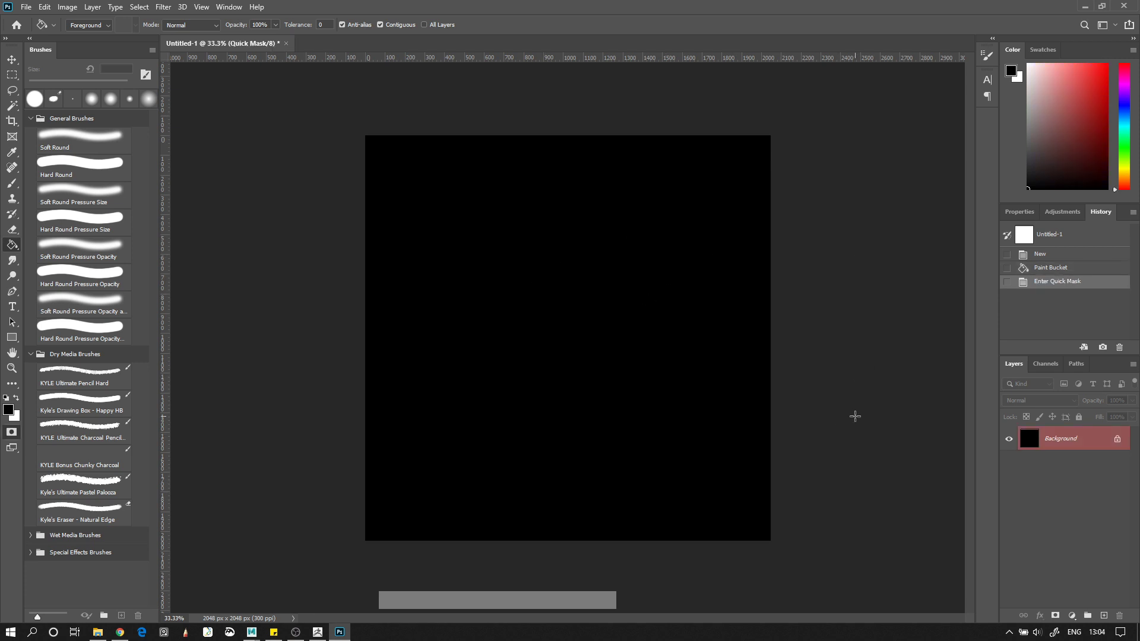
key("q")
left_click(1093, 450)
key("v")
left_click(845, 338)
Place all seven TARGA maps onto the canvas, commit each, and enlarge the Layers panel
left_click(98, 632)
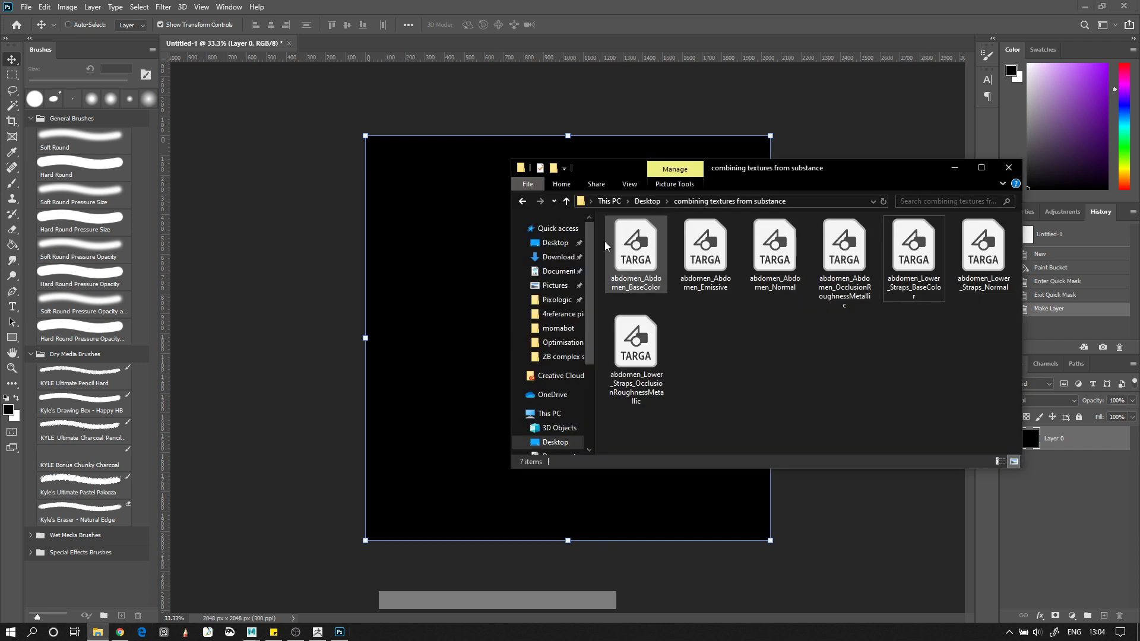
left_click_drag(604, 241, 1018, 427)
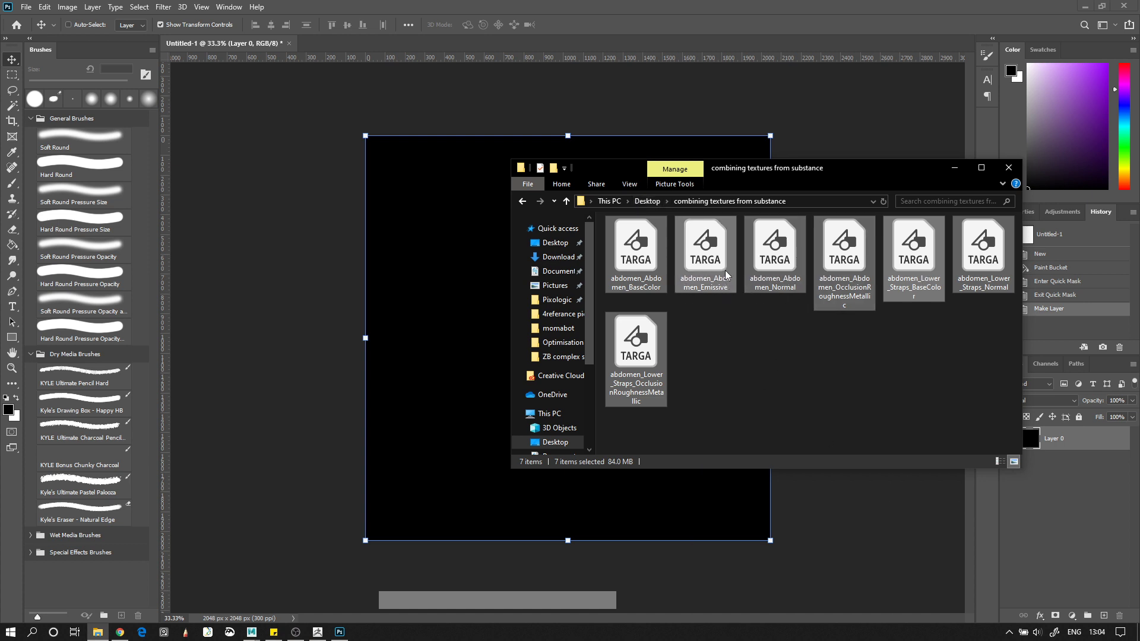
left_click_drag(705, 261, 416, 357)
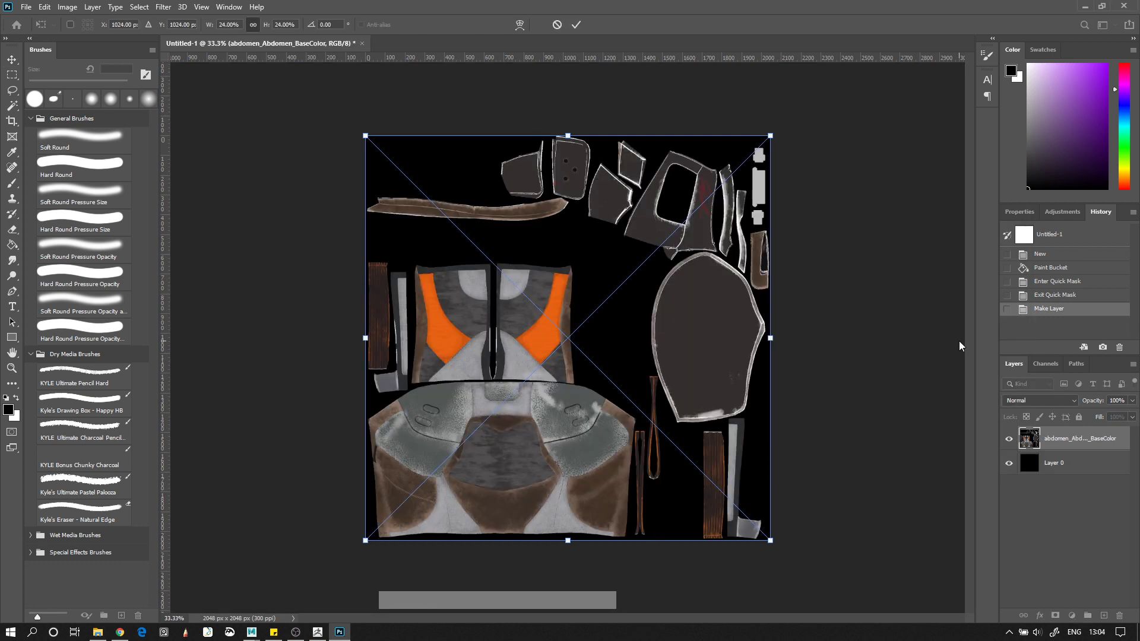
key("Return")
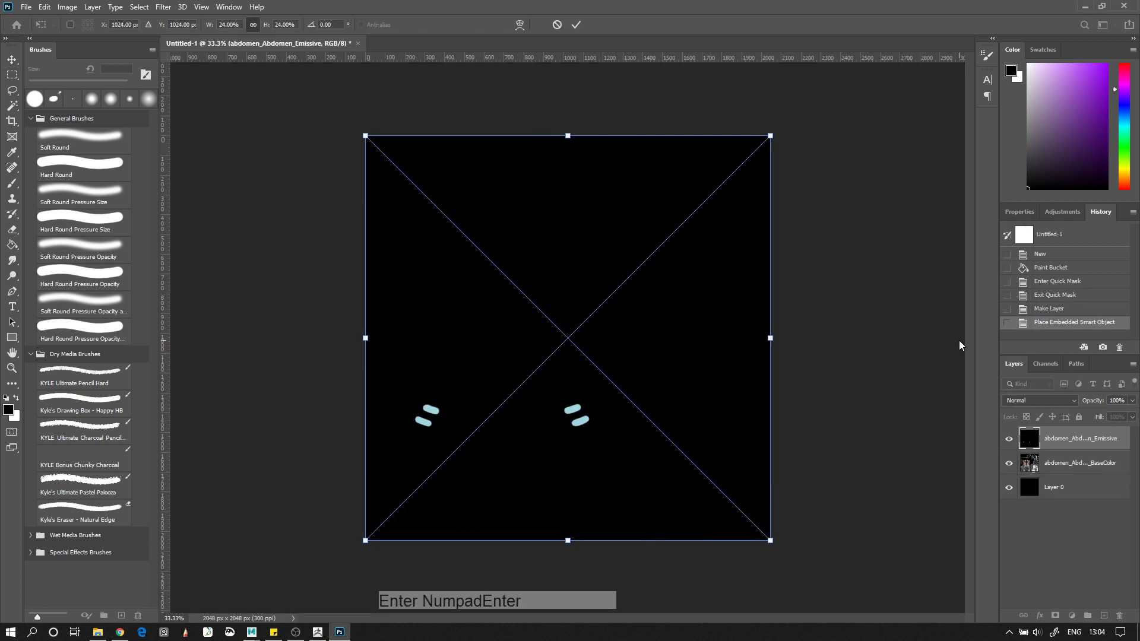
key("Return")
key("Return")
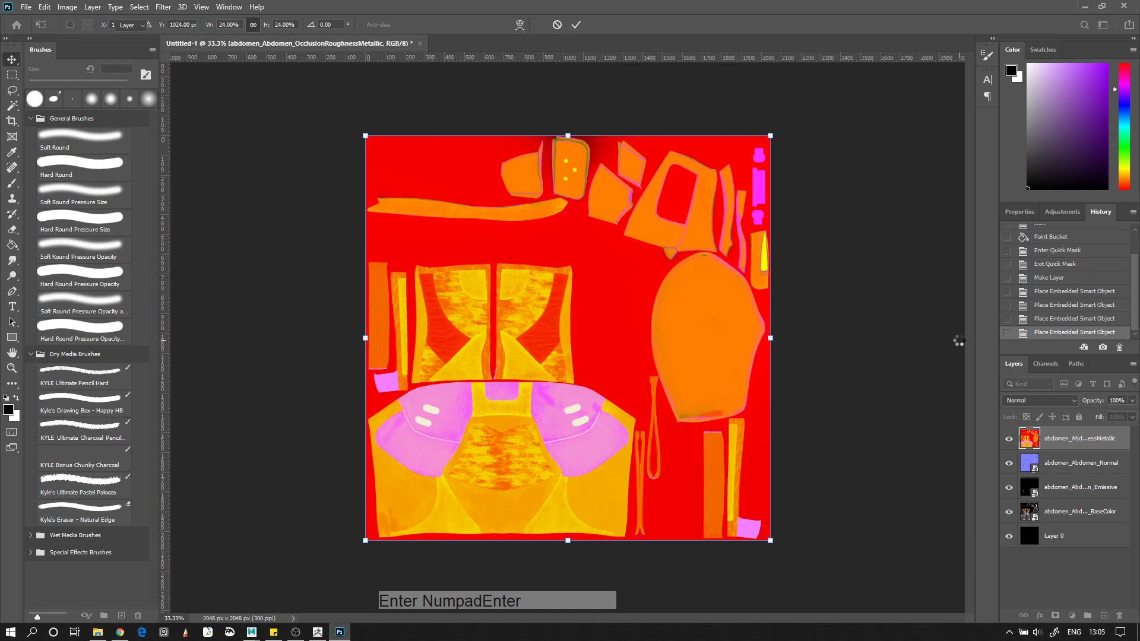
key("Return")
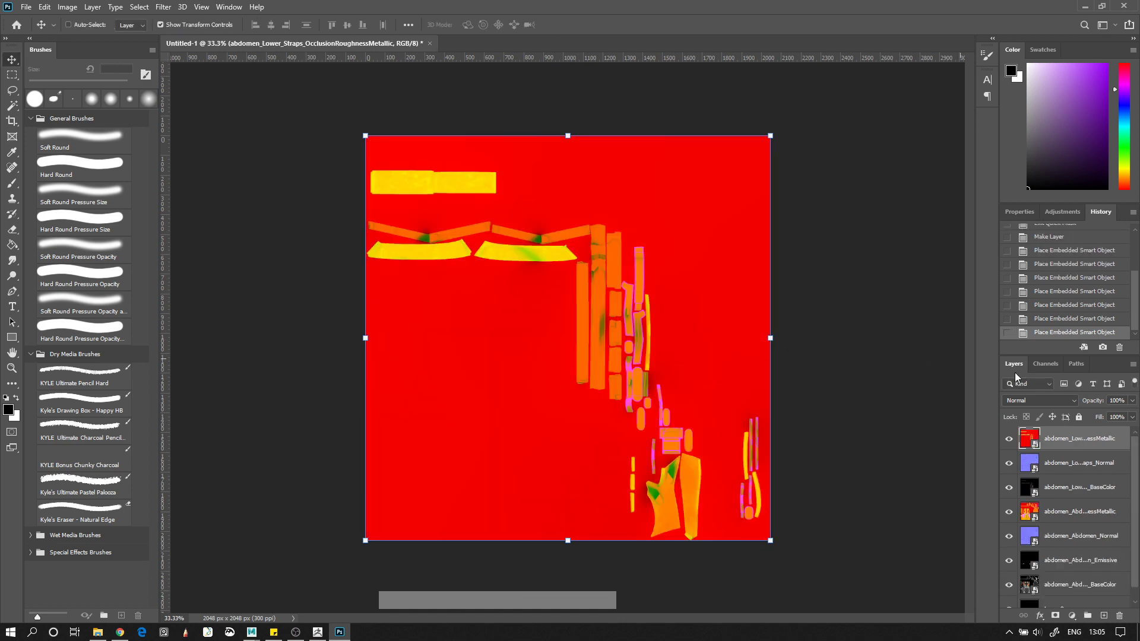
left_click_drag(1069, 357, 1068, 223)
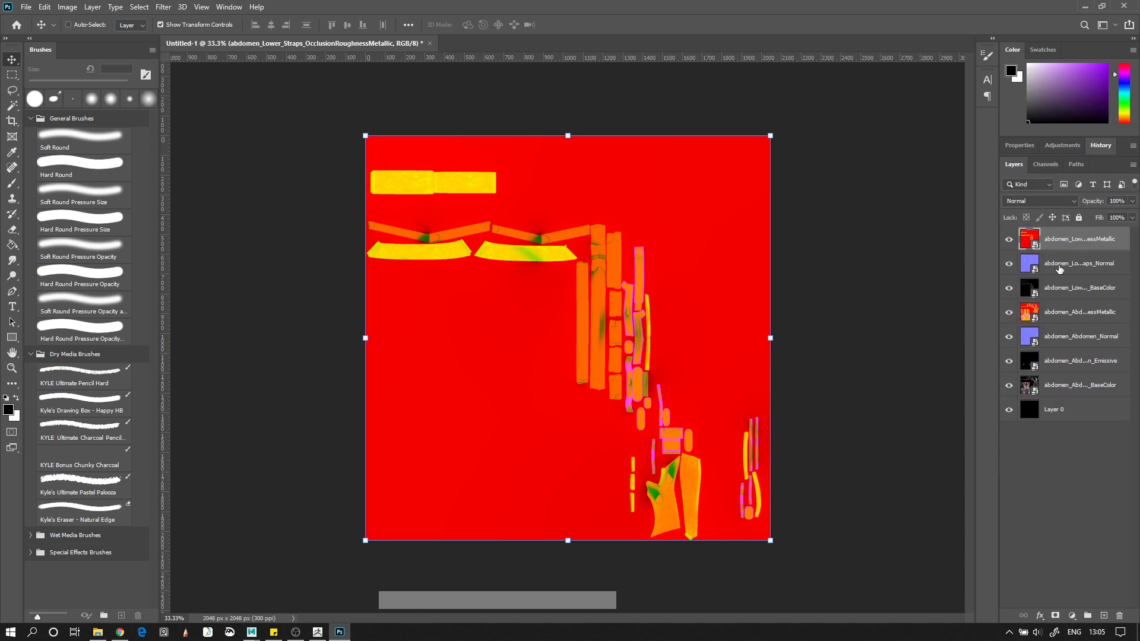
left_click(97, 631)
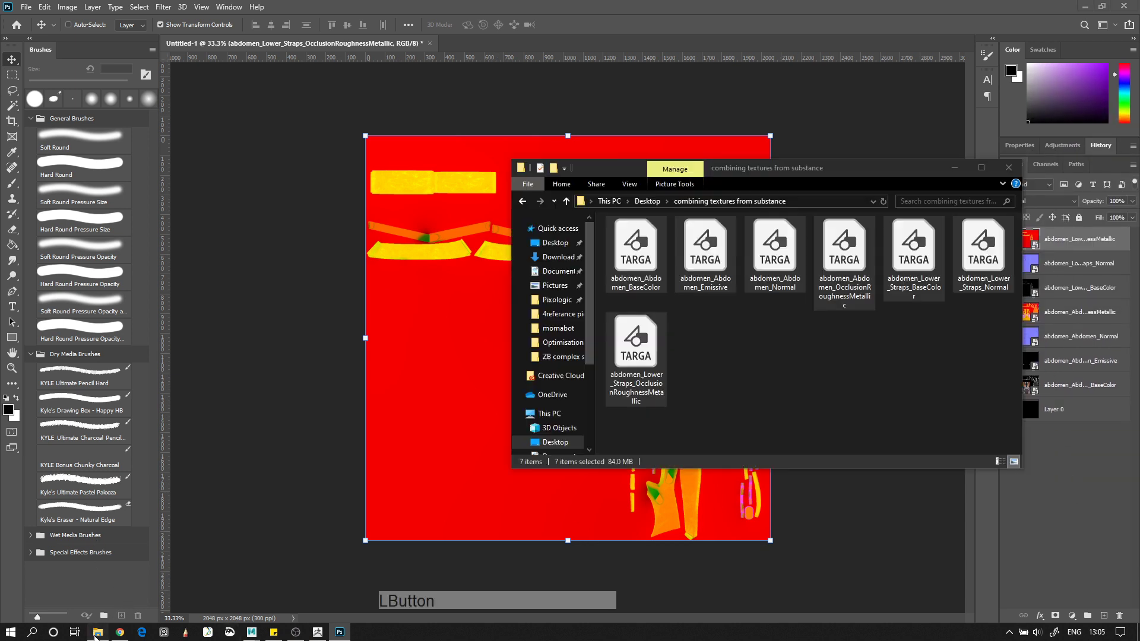
left_click(955, 168)
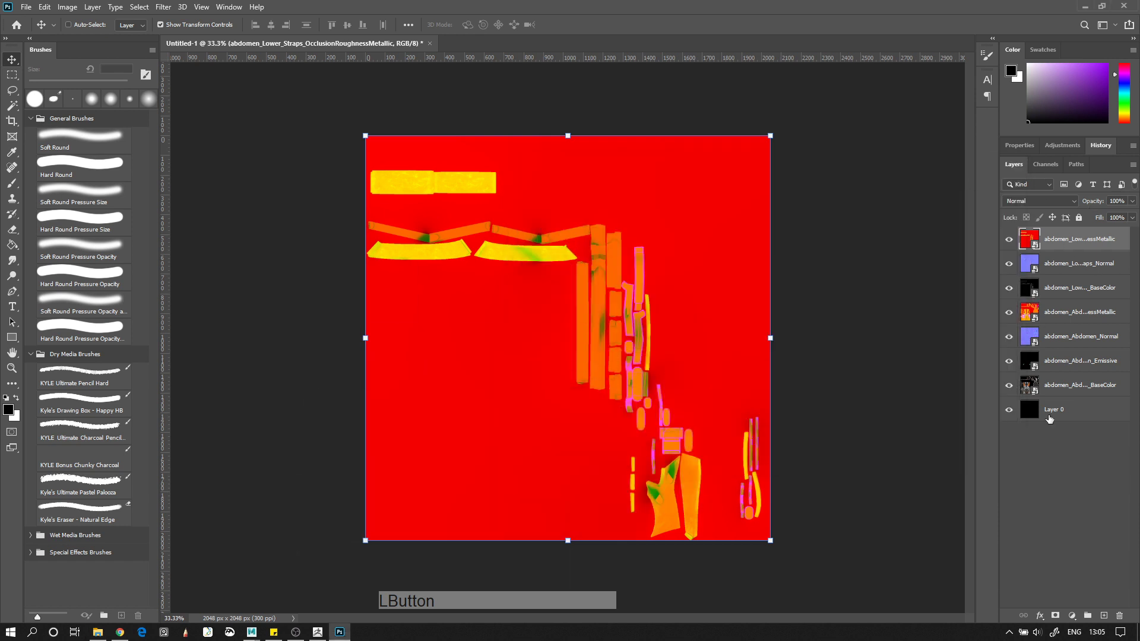
left_click(1101, 505)
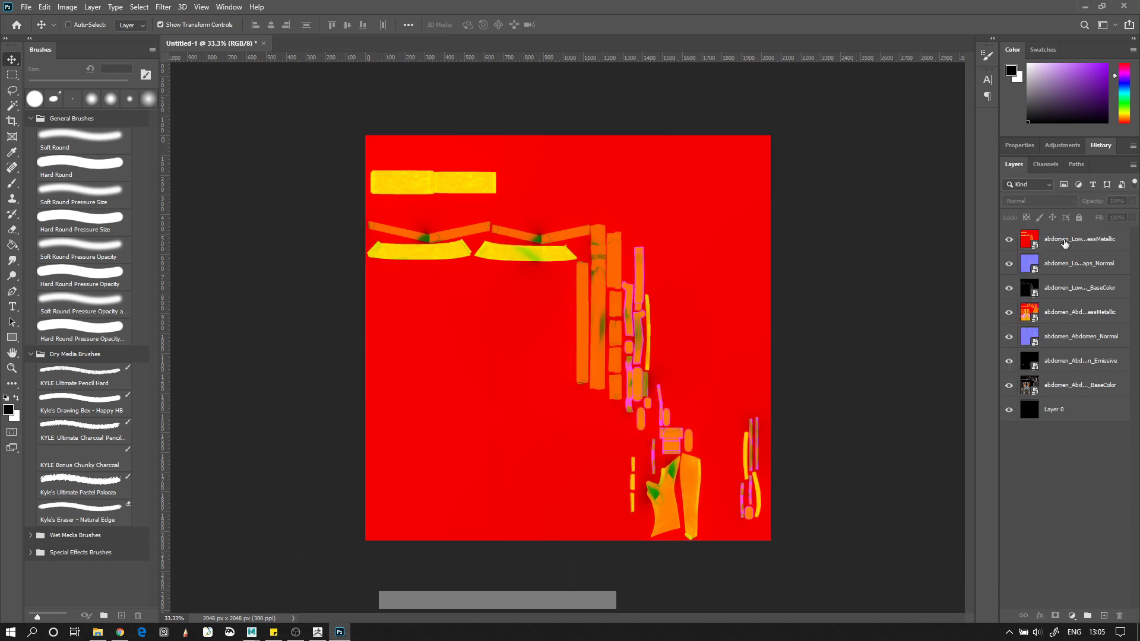
left_click(1065, 243)
left_click(1097, 265)
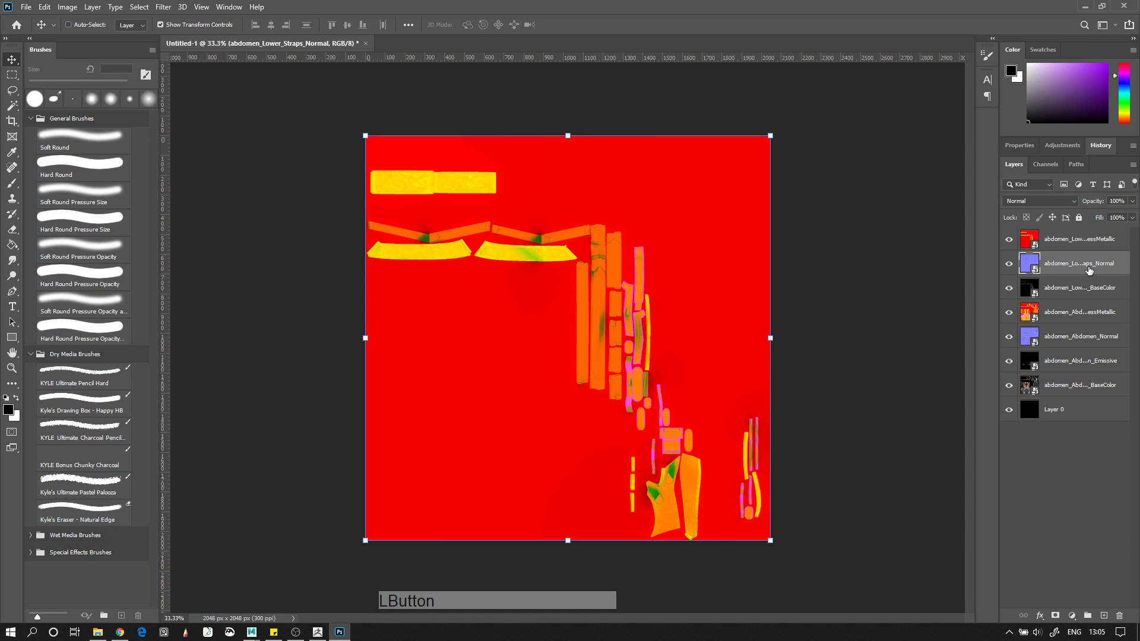
left_click(1088, 289)
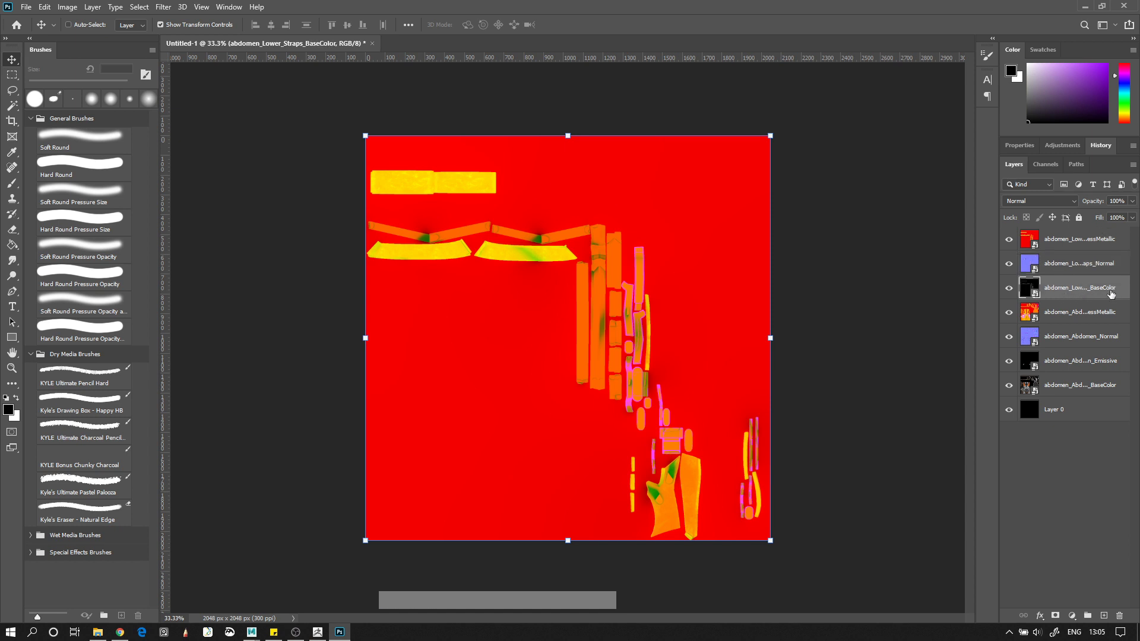
left_click(1062, 319)
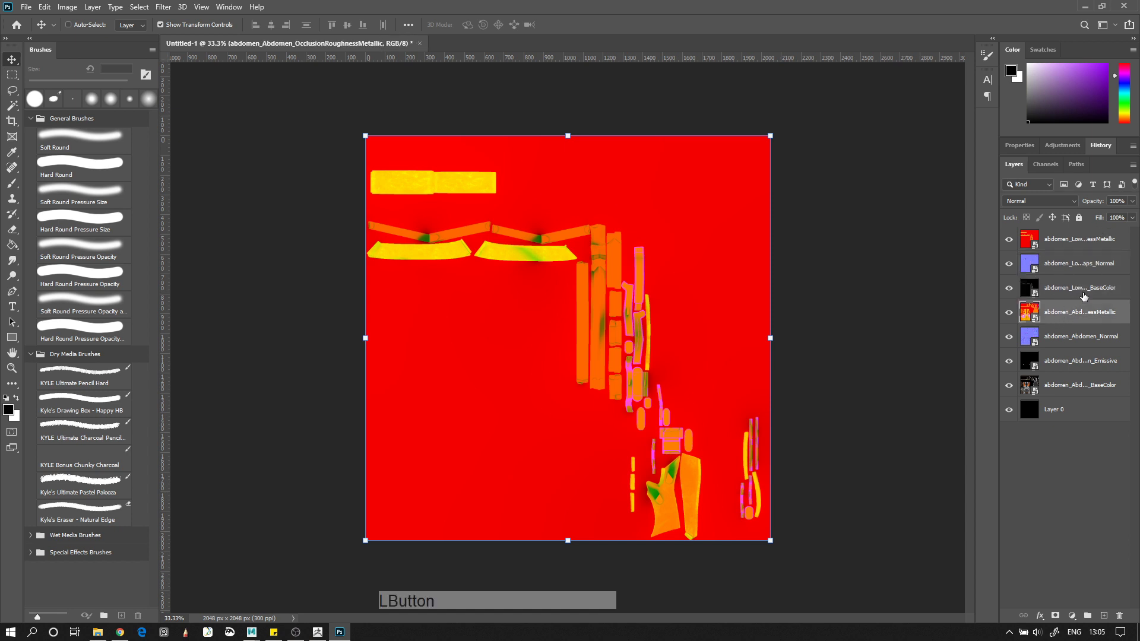
left_click(1086, 336)
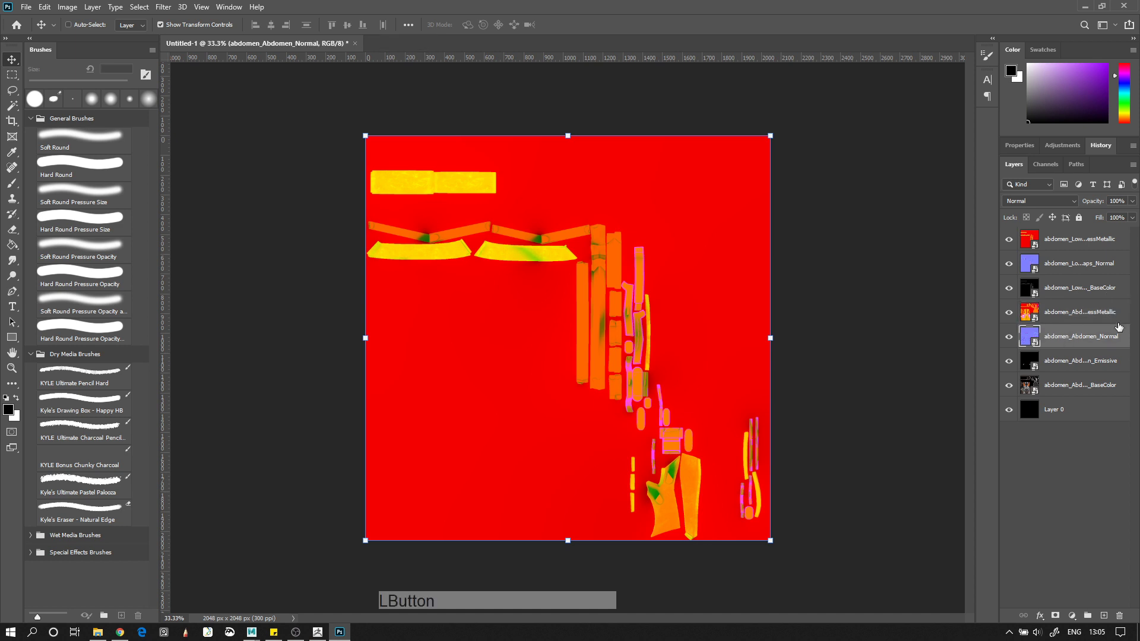
left_click(1092, 385)
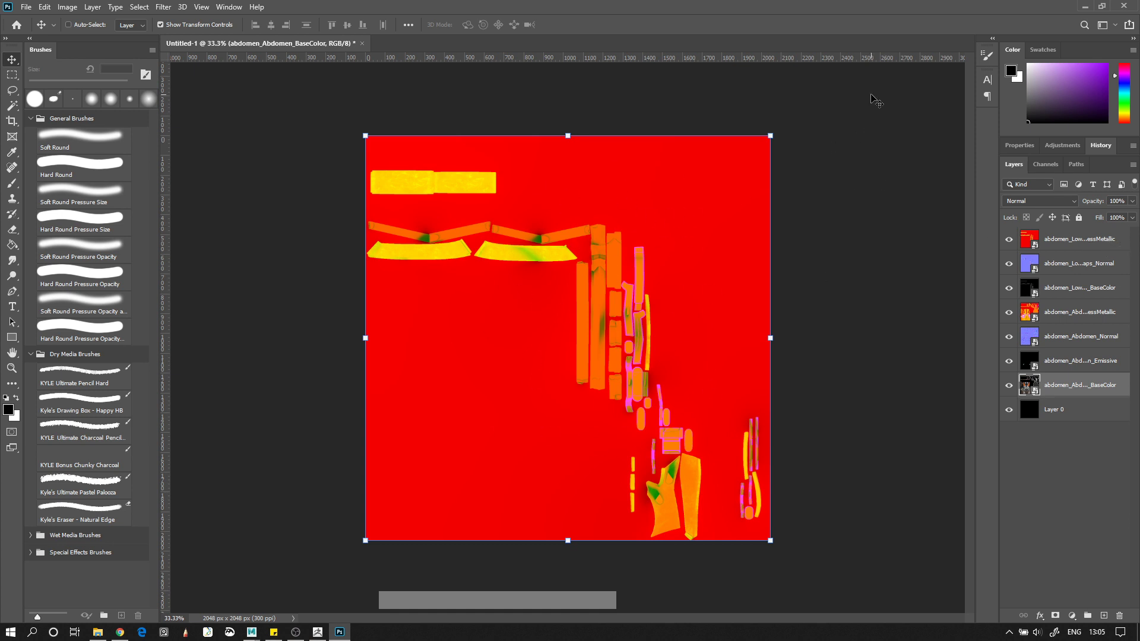
left_click(1108, 287)
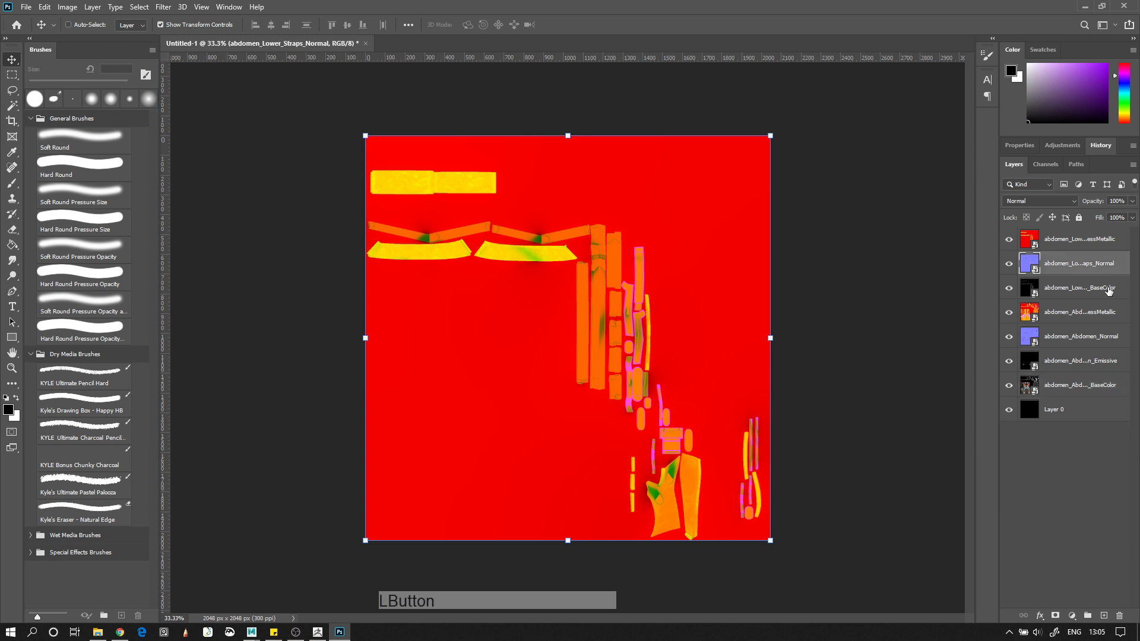
left_click(1085, 316)
left_click(1092, 336)
left_click(1098, 385)
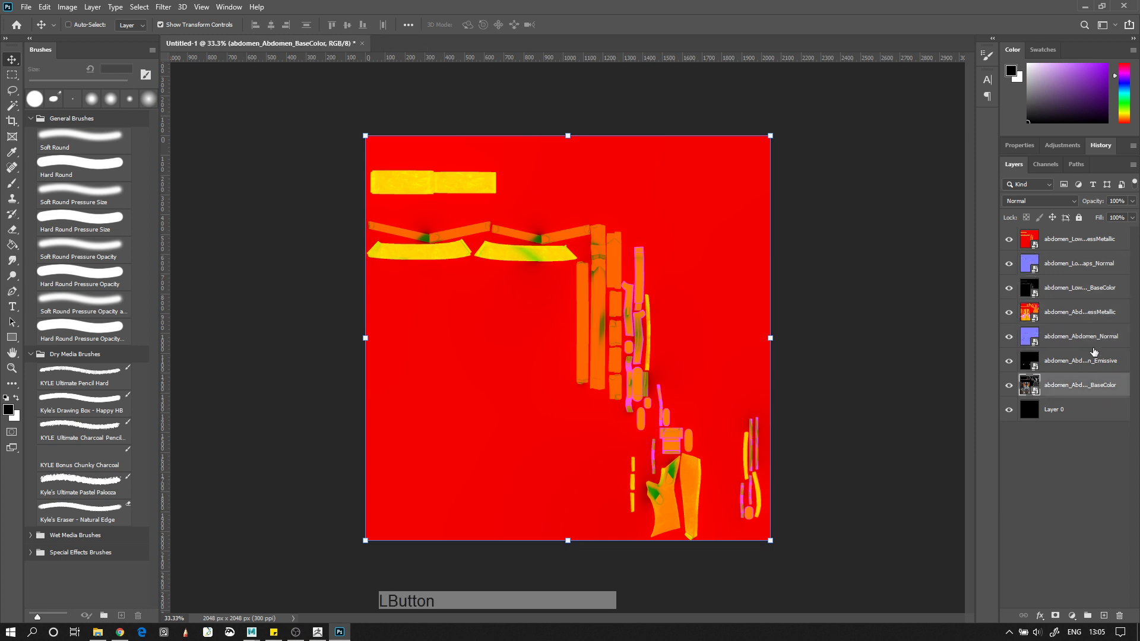
left_click(1044, 459)
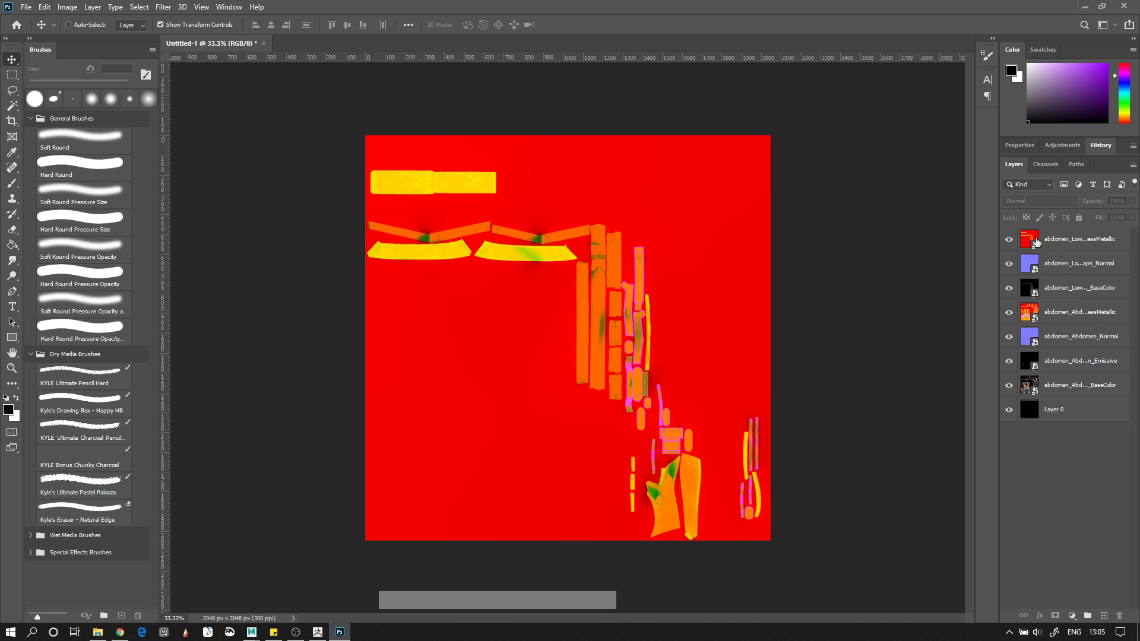
Group the ORM, Normal and BaseColor layer pairs, and the Emissive layer alone
left_click(1071, 239)
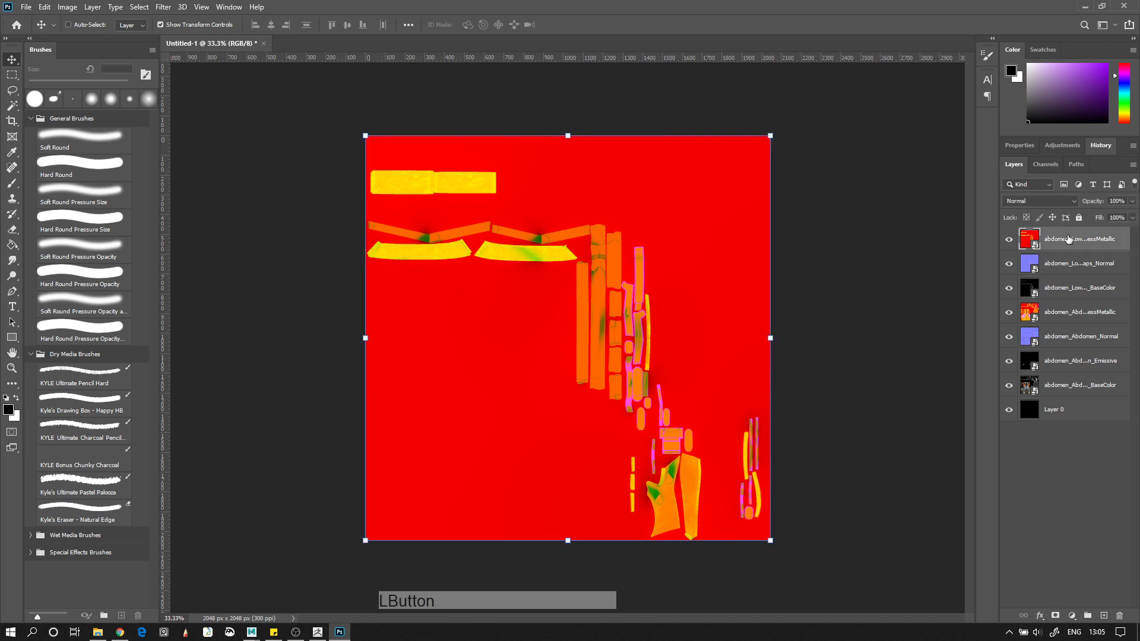
left_click(1072, 314, "ctrl")
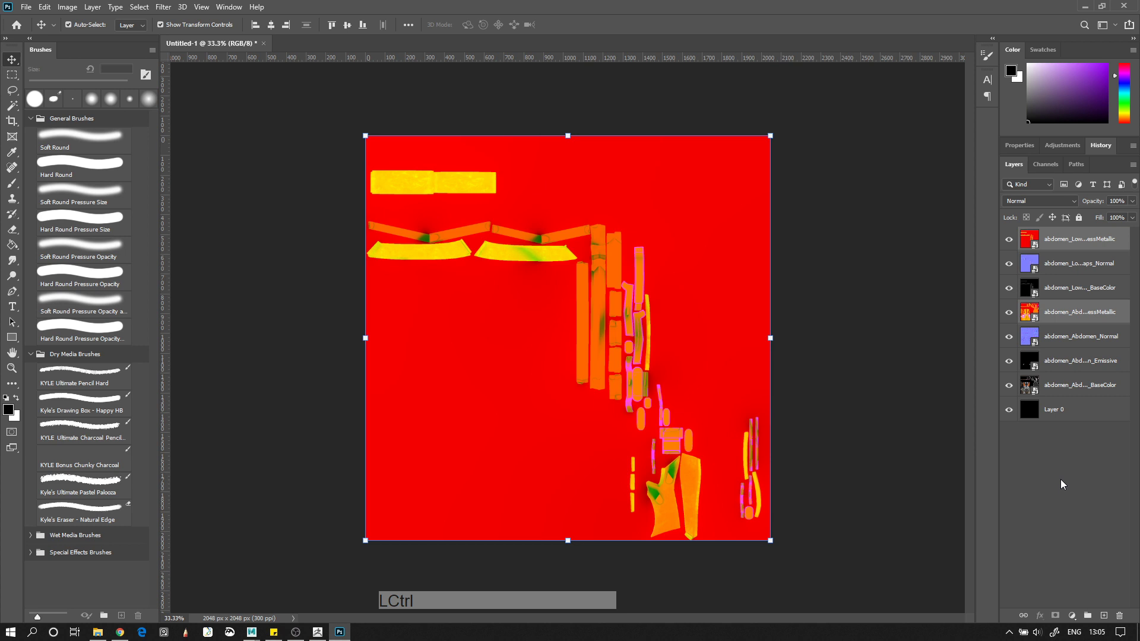
key("ctrl+g")
left_click(1065, 253)
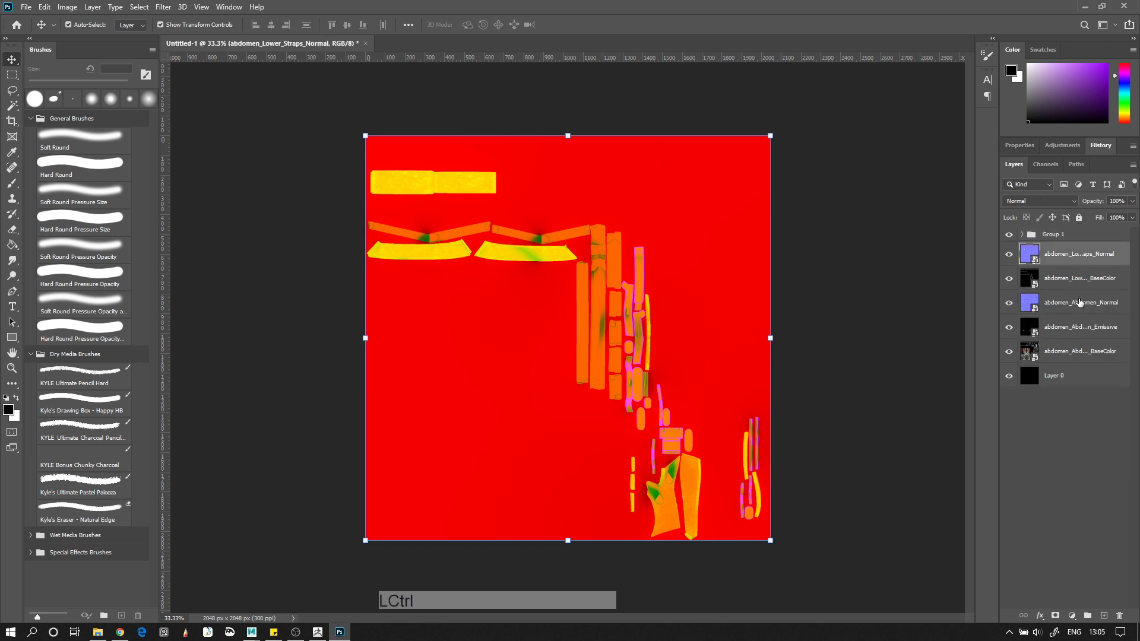
left_click(1083, 303, "ctrl")
key("ctrl+g")
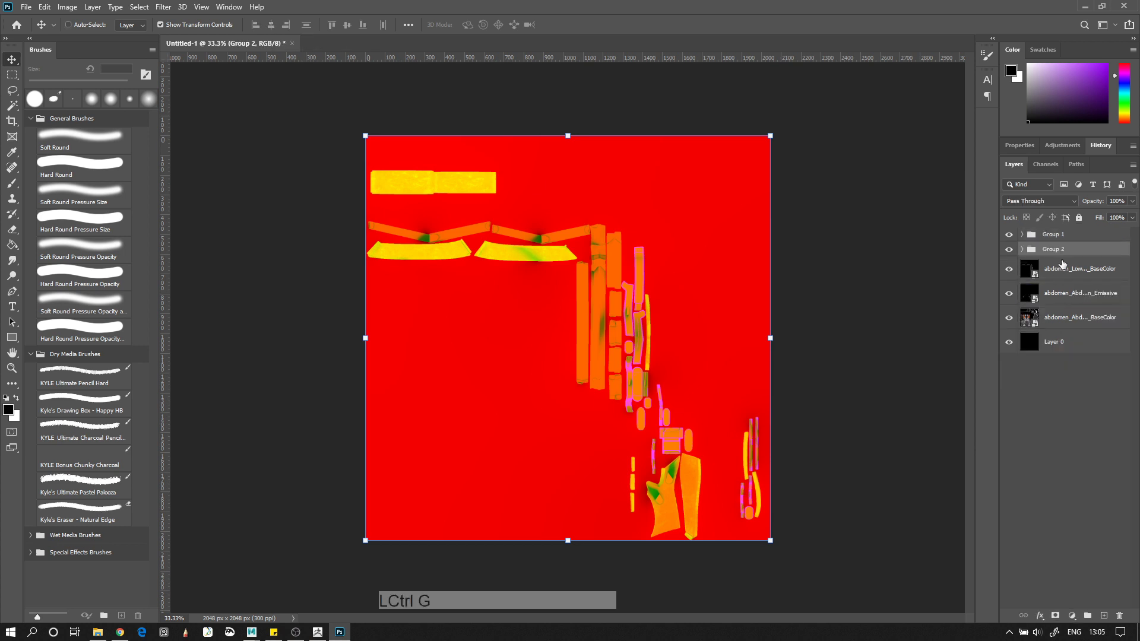
left_click(1062, 272)
left_click(1080, 314, "ctrl")
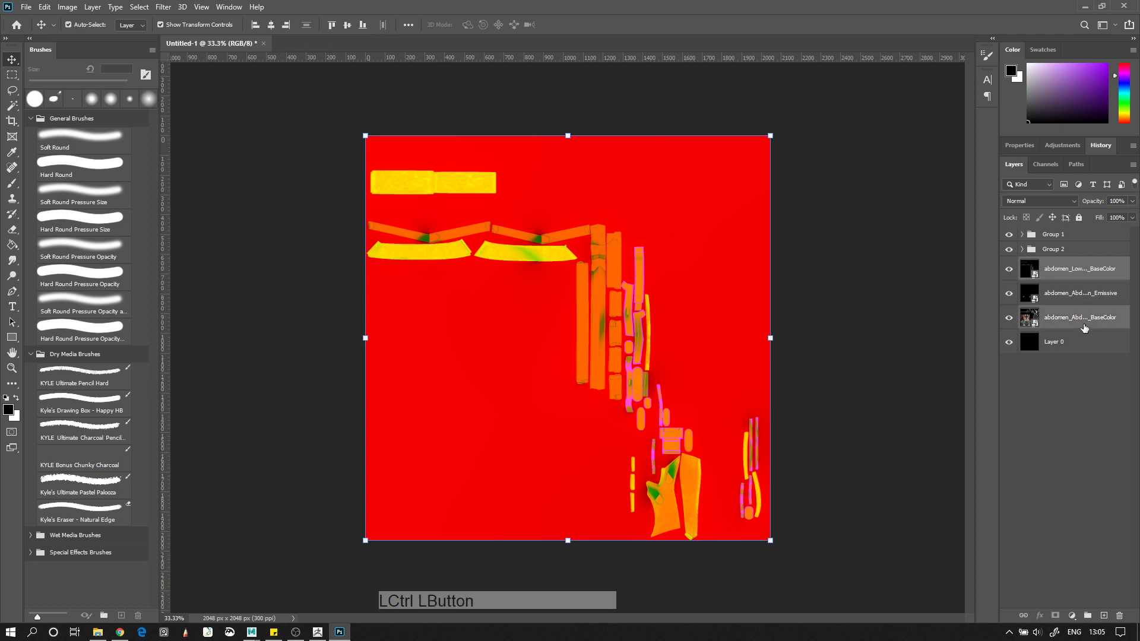
key("ctrl+g")
left_click(1074, 286)
key("ctrl+g")
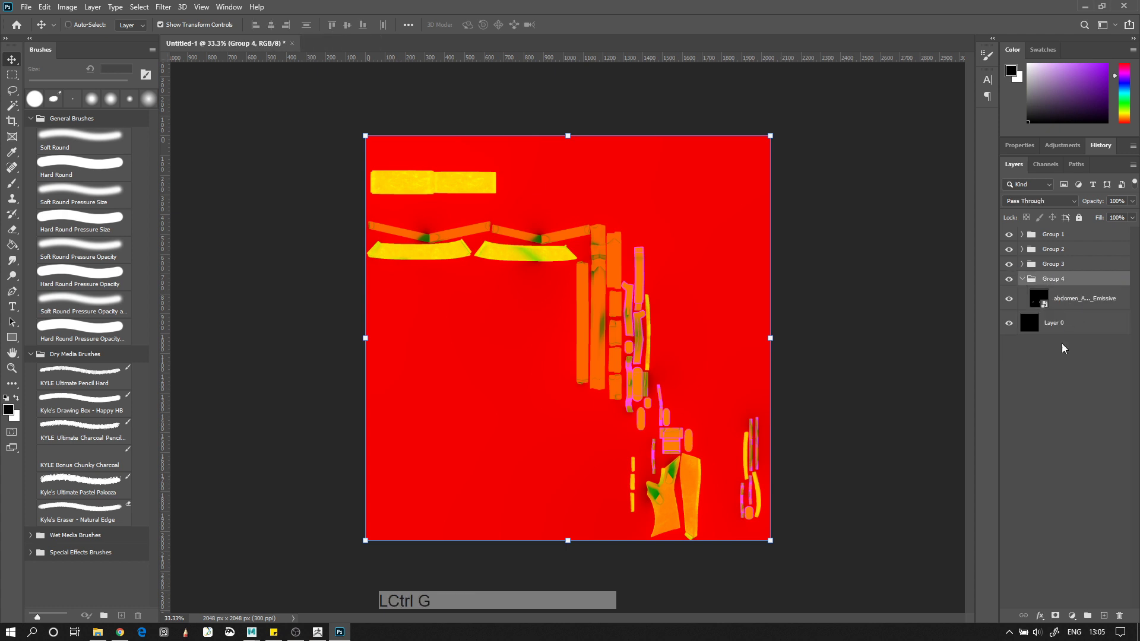
left_click(1067, 390)
Rename the groups E, BC, Nr and ORM, and collapse the E group
double_click(1054, 279)
type("E")
key("shift+Tab")
type("BC")
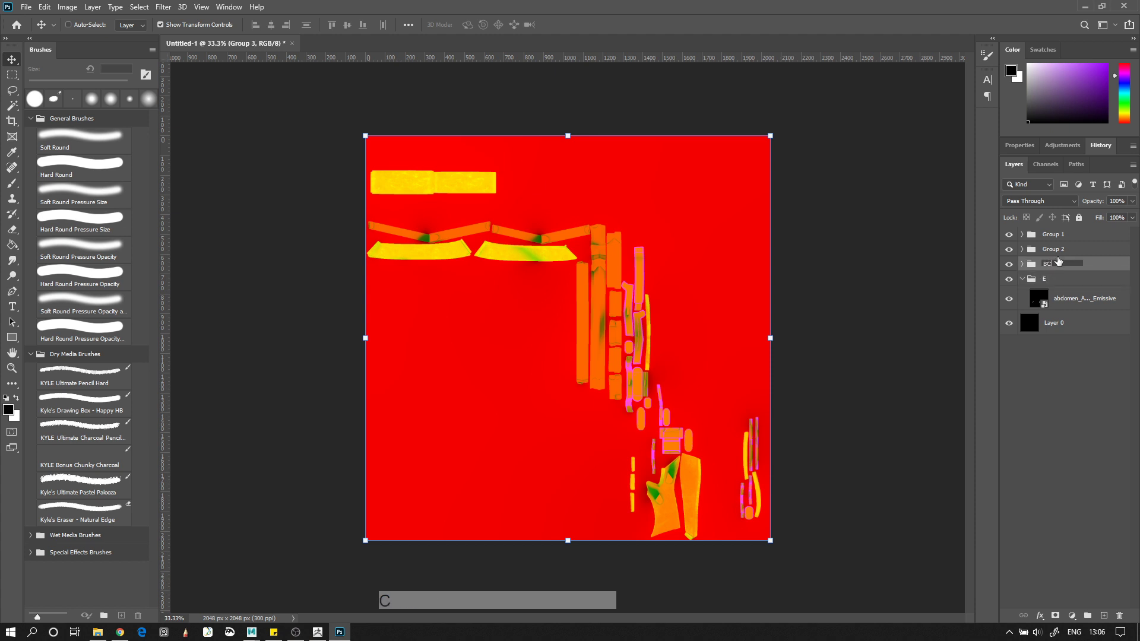
double_click(1054, 248)
type("N")
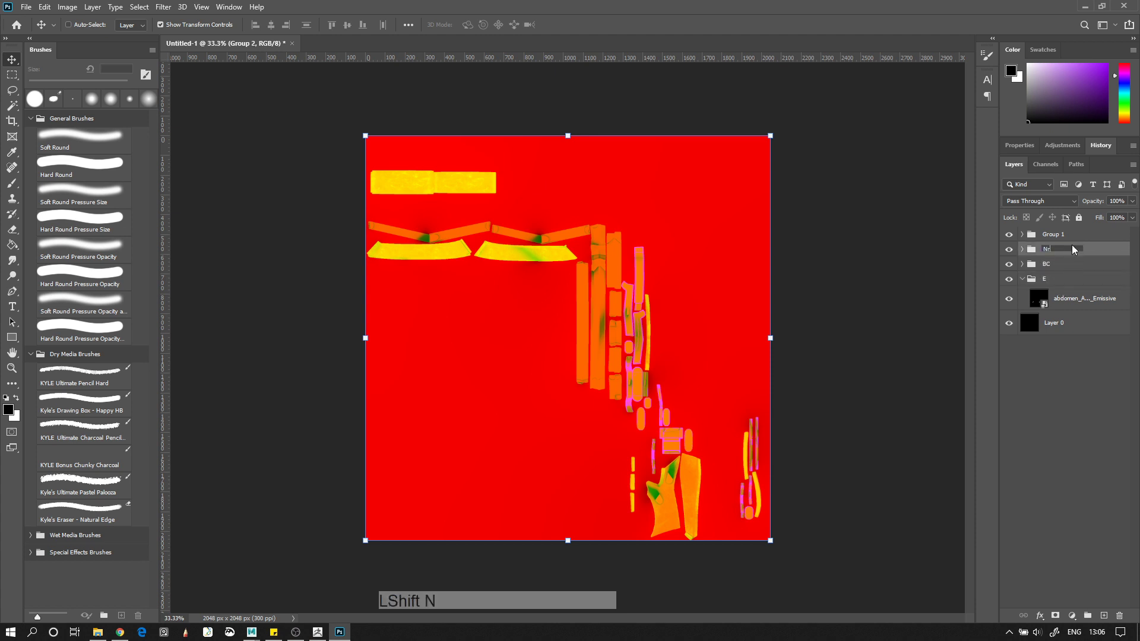
type("r")
double_click(1059, 234)
type("OR")
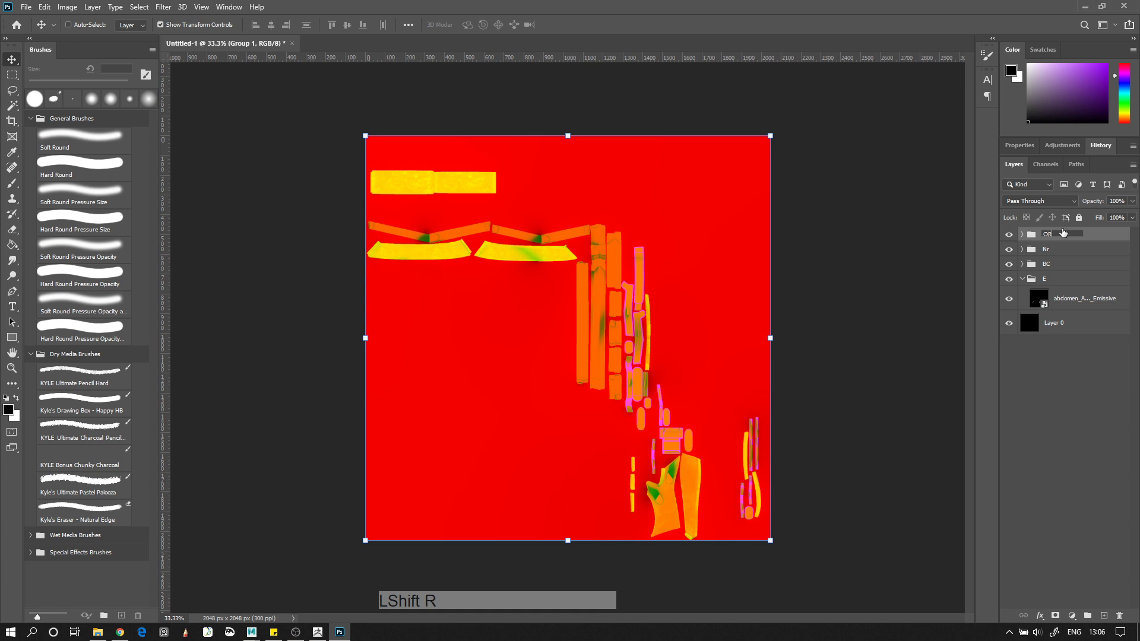
type("M")
key("KP_Enter")
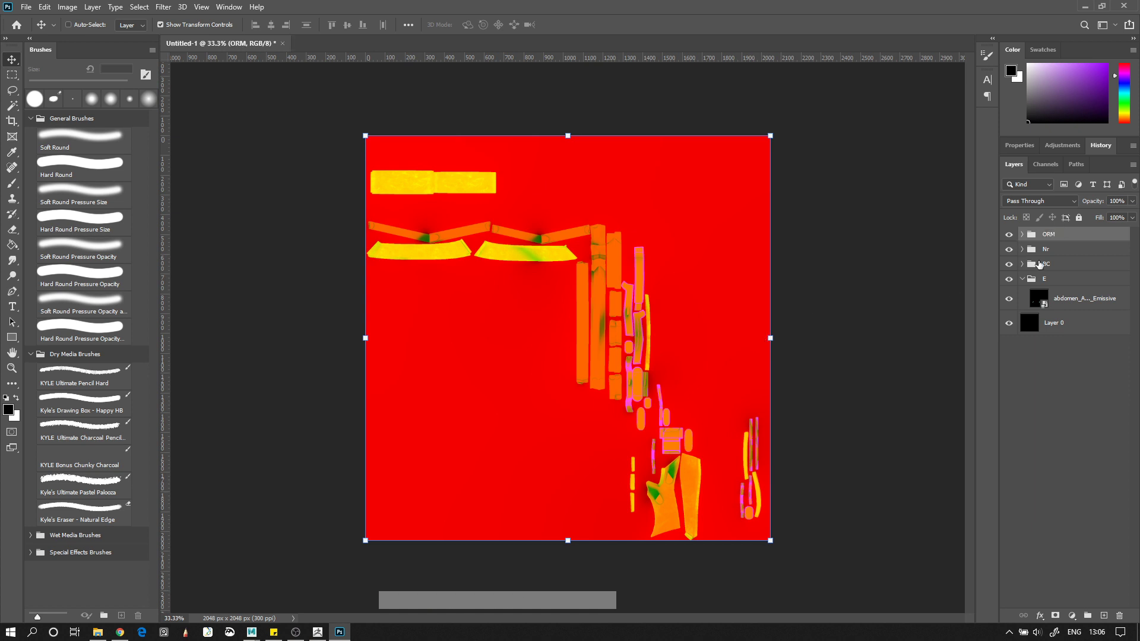
left_click(1022, 280)
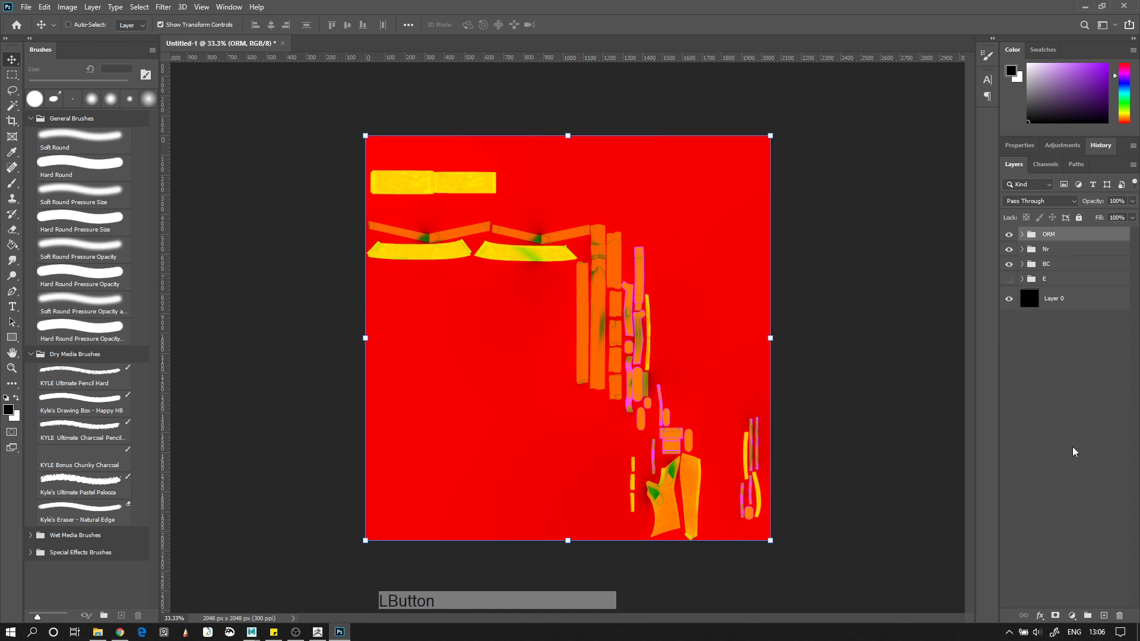
Expand the BC, Nr and ORM groups to reveal their texture layers
left_click(1073, 449)
left_click(1022, 263)
left_click(1022, 249)
left_click(1022, 234)
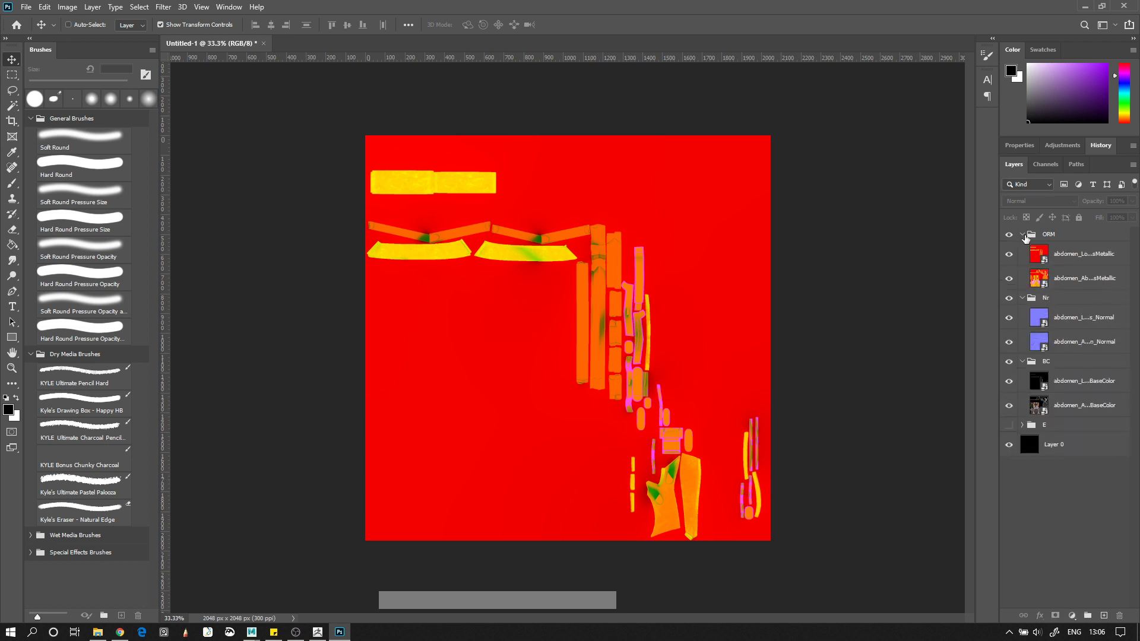
Rasterize the two Metallic, two Normal and two BaseColor layers, then hide the ORM and Nr groups
left_click(1075, 256, "ctrl")
left_click(1074, 278, "ctrl")
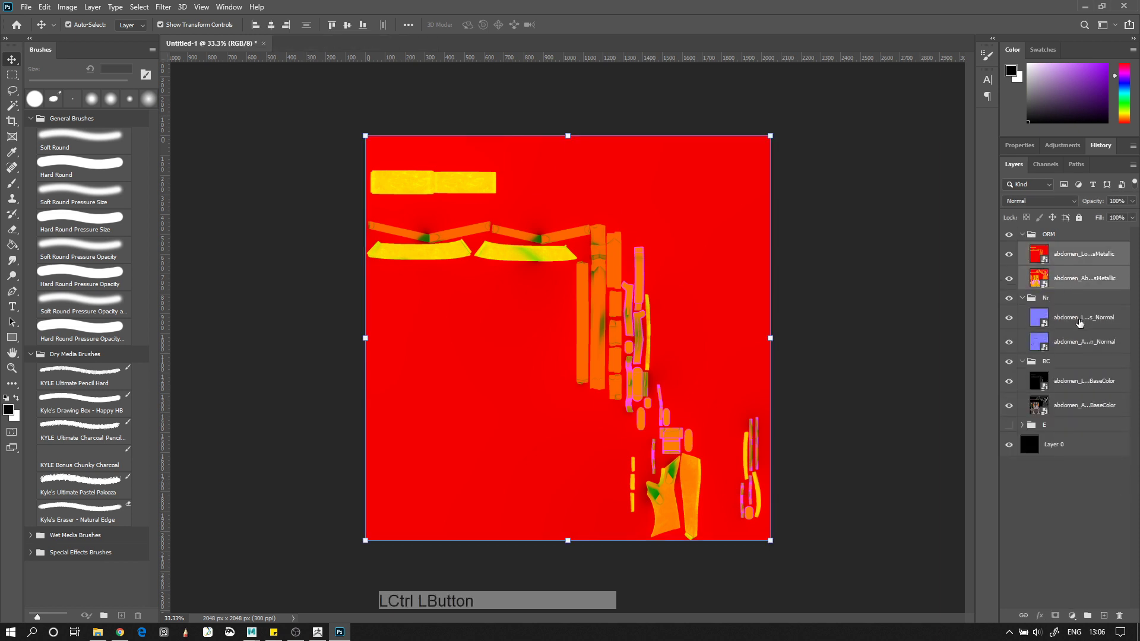
left_click(1076, 319, "ctrl")
left_click(1075, 342, "ctrl")
left_click(1073, 385, "ctrl")
left_click(1075, 402, "ctrl")
right_click(1071, 379)
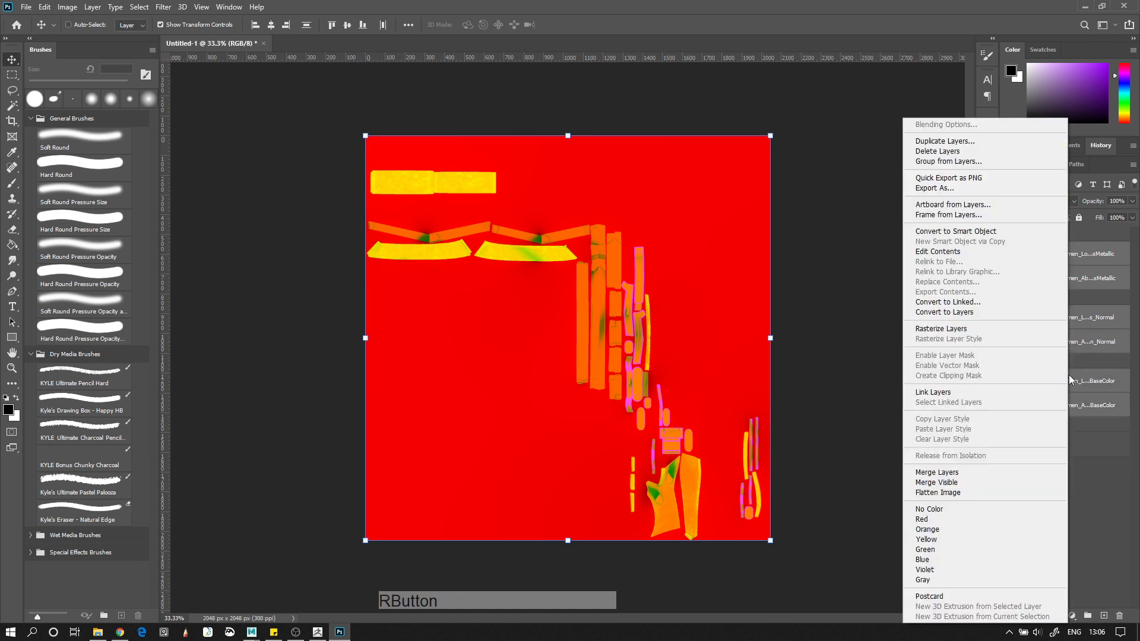
left_click(935, 329)
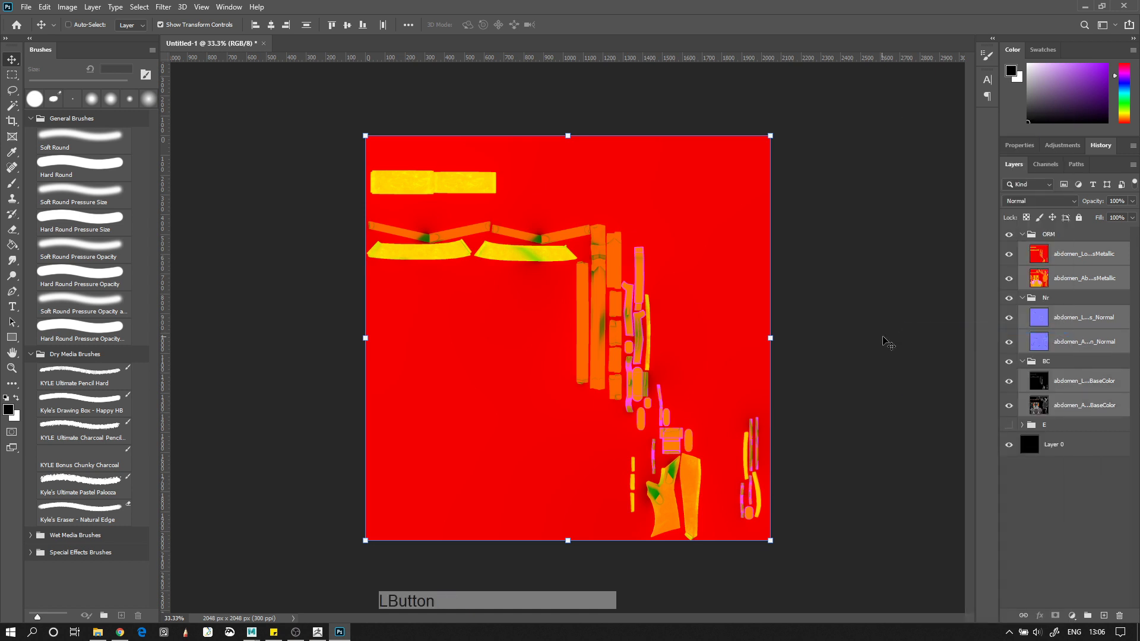
left_click(1009, 235)
left_click(1008, 297)
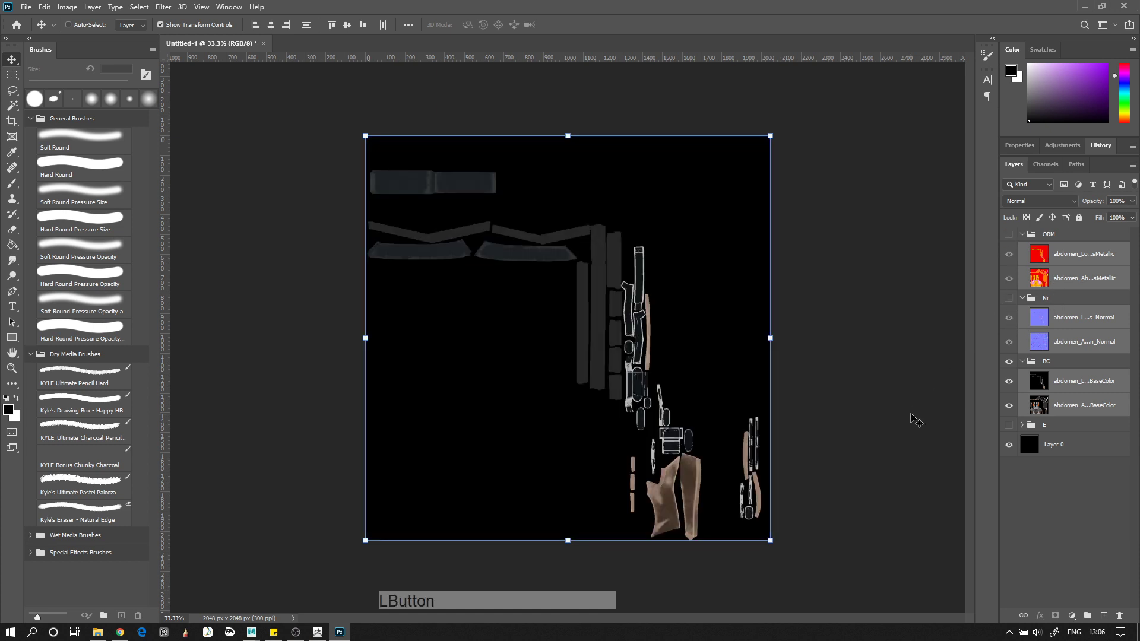
Duplicate the abdomen_Lower_Straps_BaseColor layer into extra copies with Ctrl+J
left_click(1061, 385)
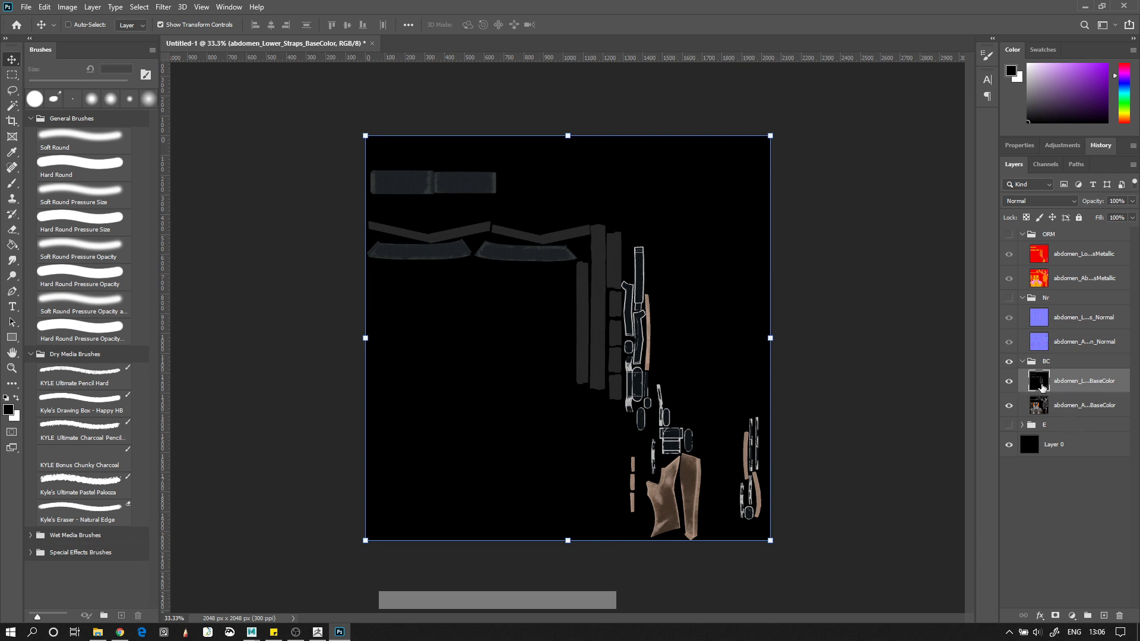
key("ctrl+d")
key("ctrl+j")
key("ctrl+j")
key("ctrl+j")
left_click(1089, 546)
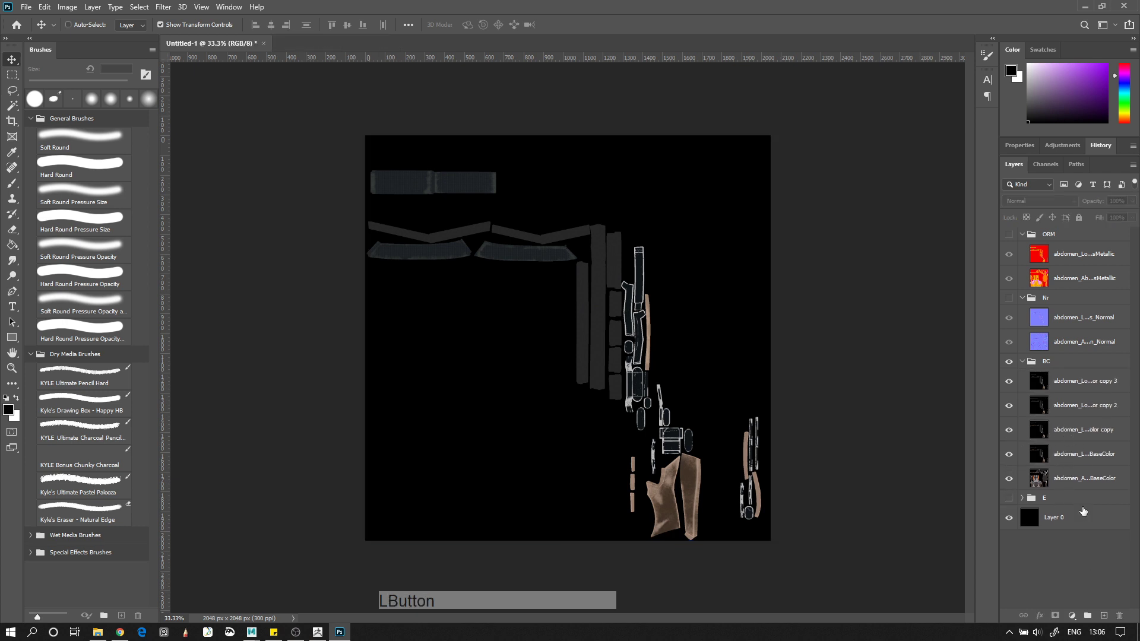
Select the original Lower Straps BaseColor layer together with its first two copies
left_click(1078, 383)
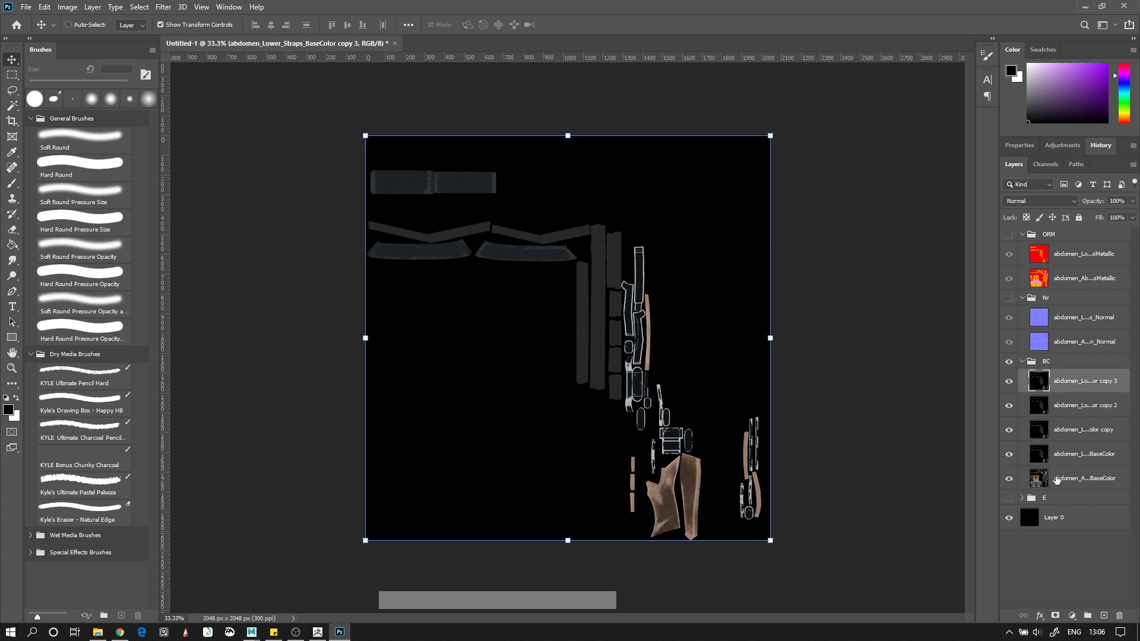
left_click(1057, 404)
left_click(1064, 429)
left_click(1068, 455)
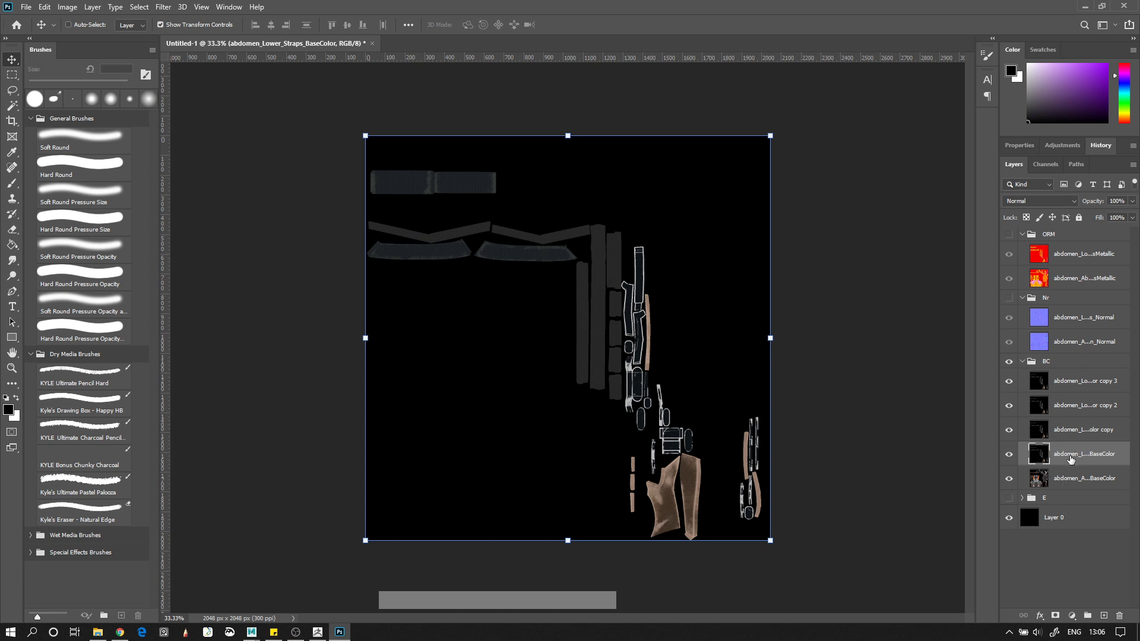
left_click(1066, 477)
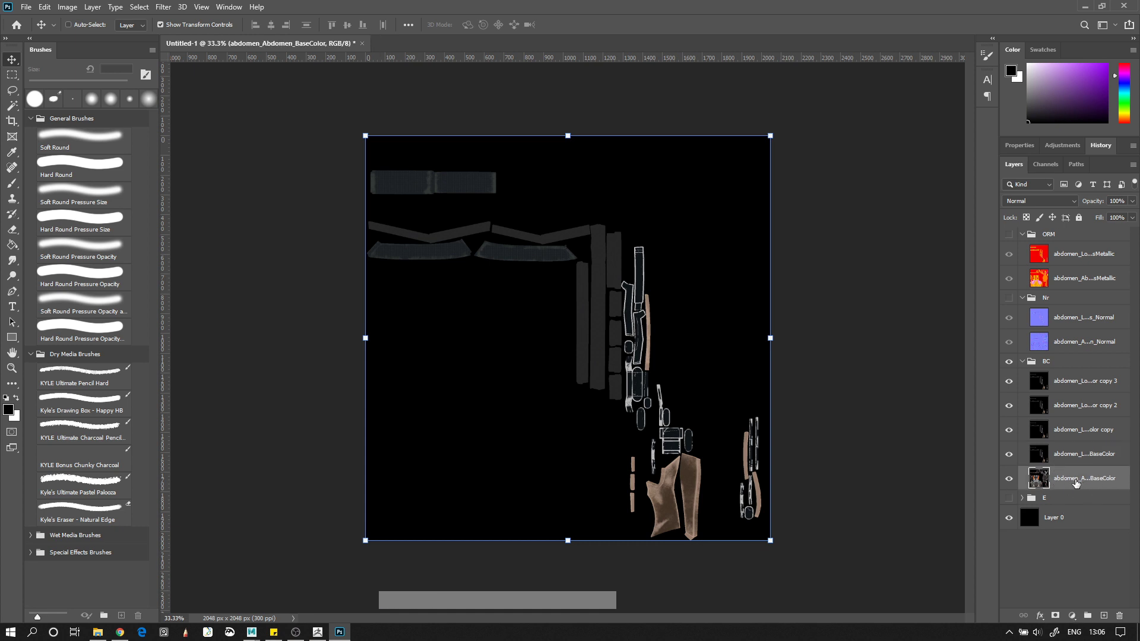
left_click(1064, 461)
left_click(1074, 429, "shift")
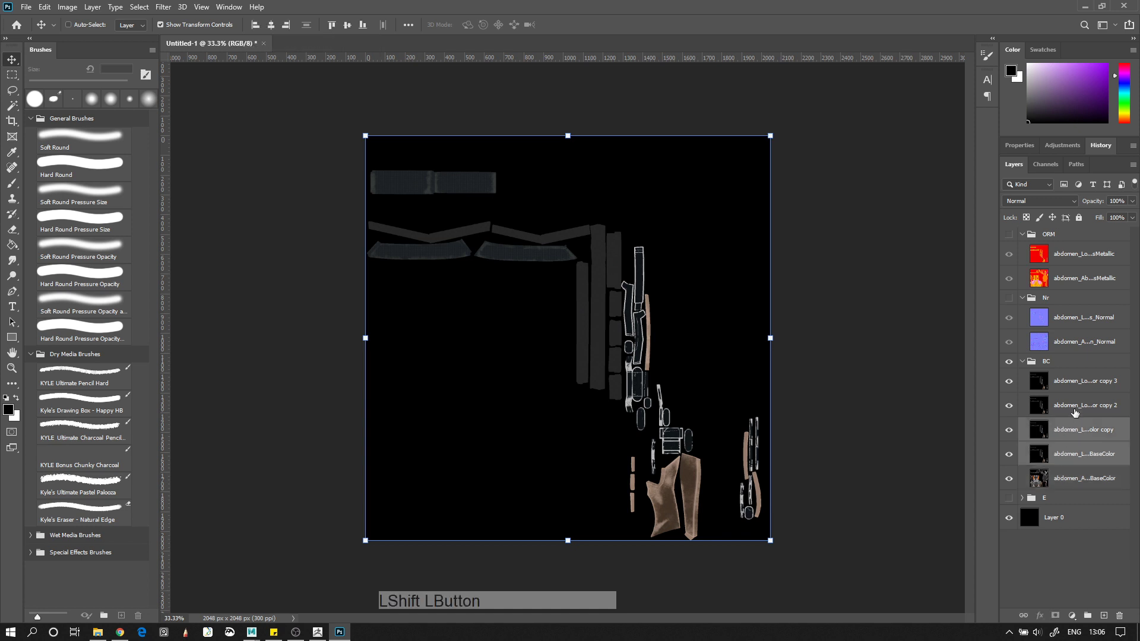
left_click(1076, 406, "shift")
Delete the original strap layer and first two copies, leaving copy 3 selected
key("Delete")
left_click(1065, 383)
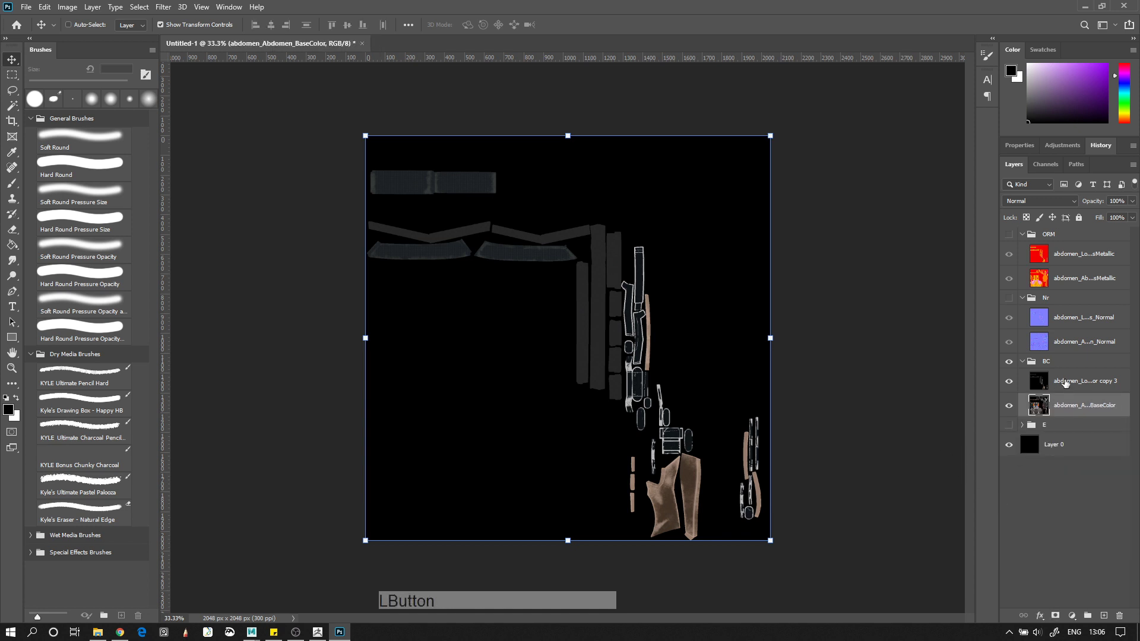
left_click(12, 89)
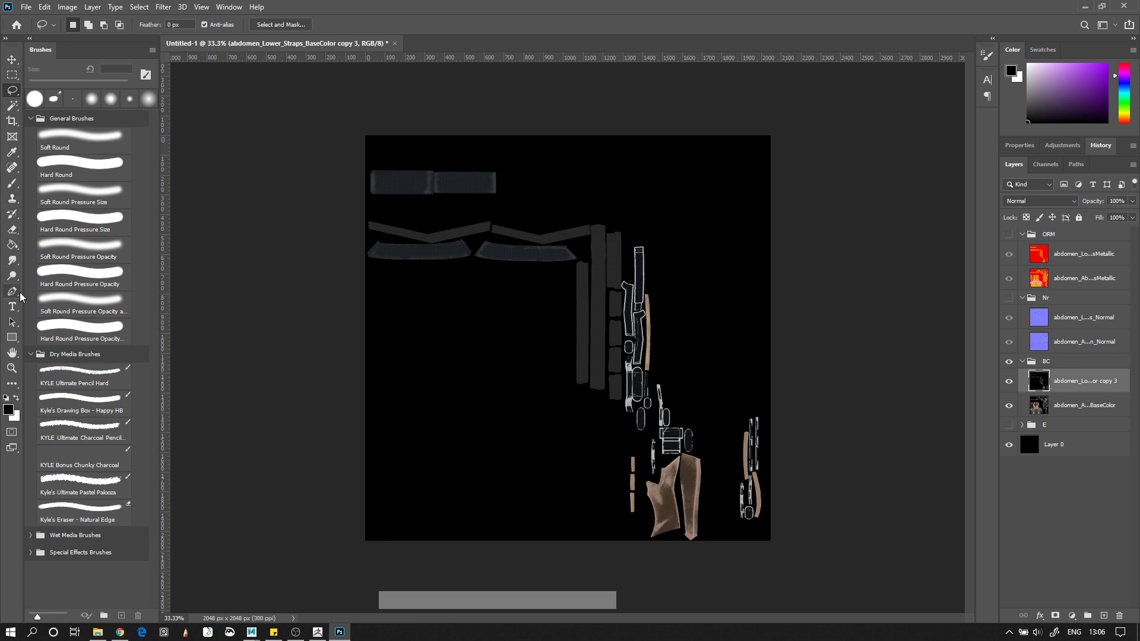
Magic Wand-select the black empty area with Tolerance 0 and anti-aliasing off
key("w")
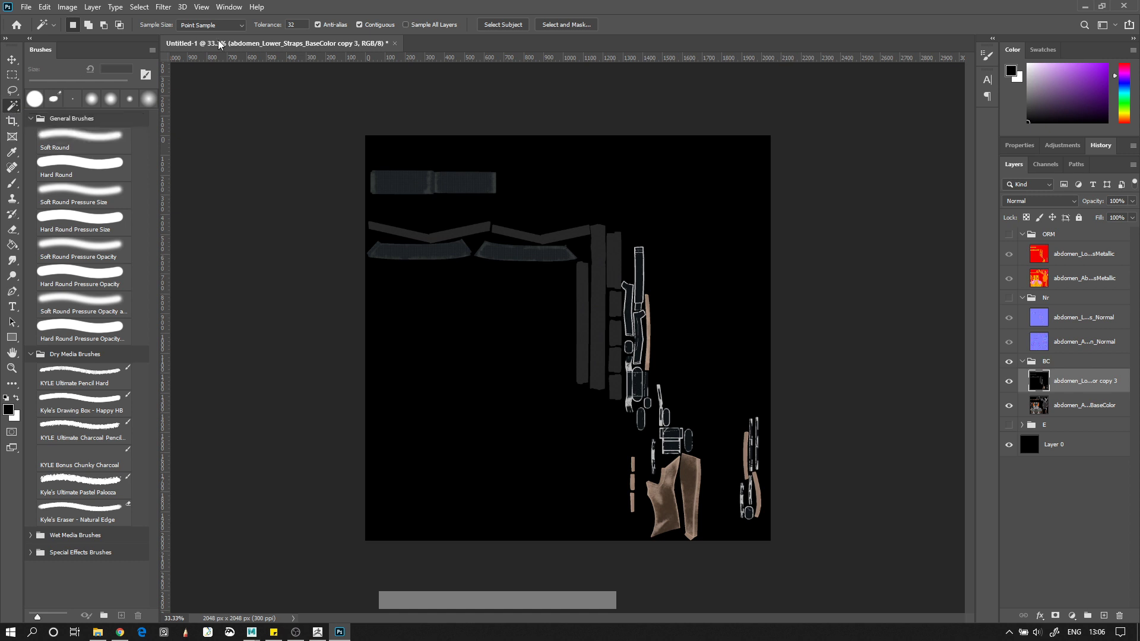
double_click(290, 25)
type("0")
key("Return")
left_click(318, 25)
scroll(659, 332, "up", 5, "alt")
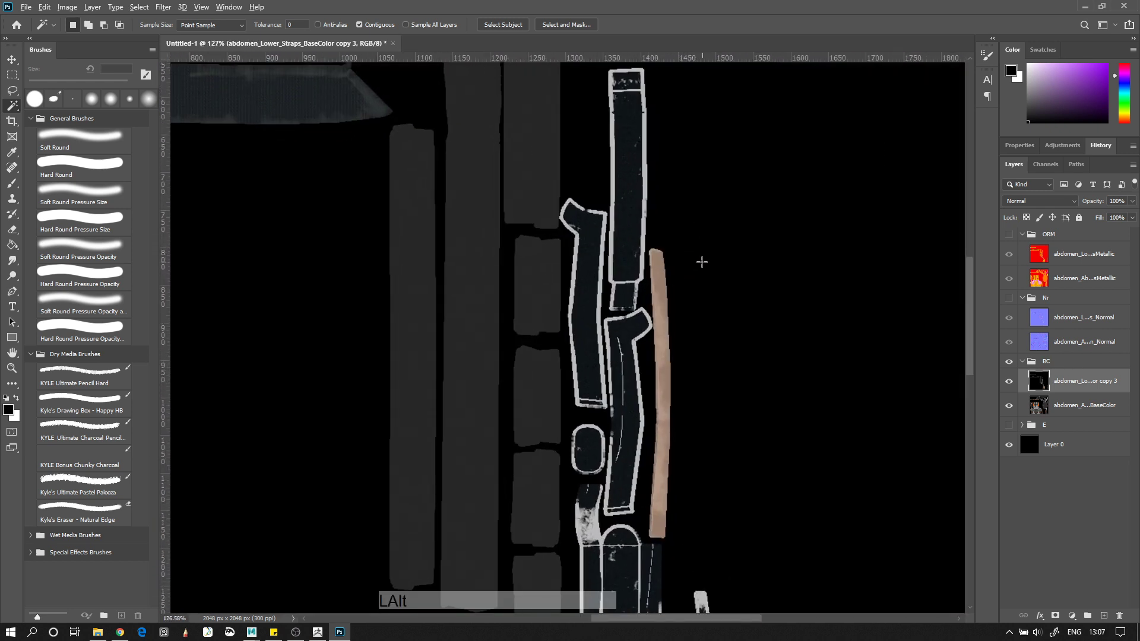
scroll(702, 262, "down", 5, "alt")
left_click(676, 240)
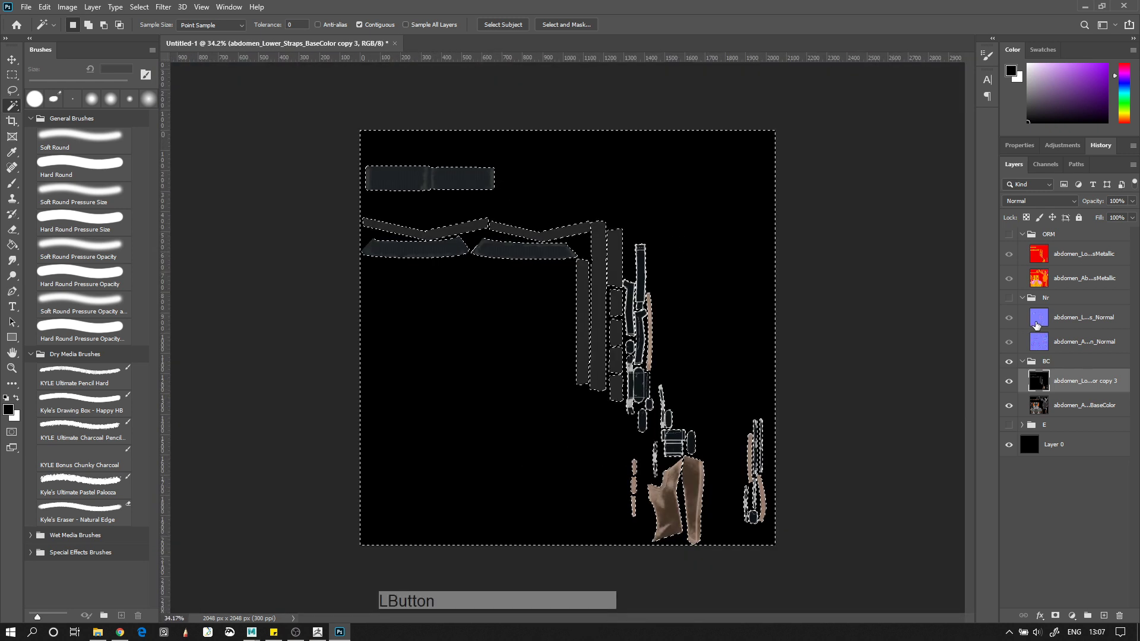
Zoom around the strap texture to inspect the selected black background
scroll(724, 462, "up", 5, "alt")
scroll(822, 493, "down", 3, "alt")
key("alt+w")
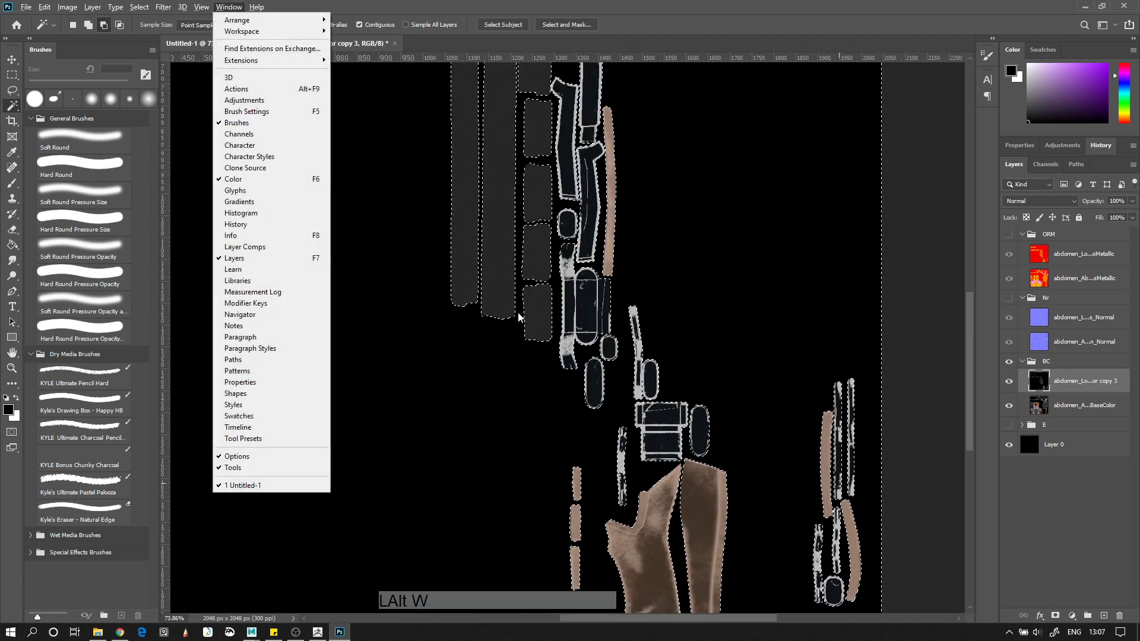
left_click(904, 247)
scroll(586, 231, "up", 5, "alt")
scroll(586, 232, "down", 8, "alt")
scroll(482, 241, "up", 5, "alt")
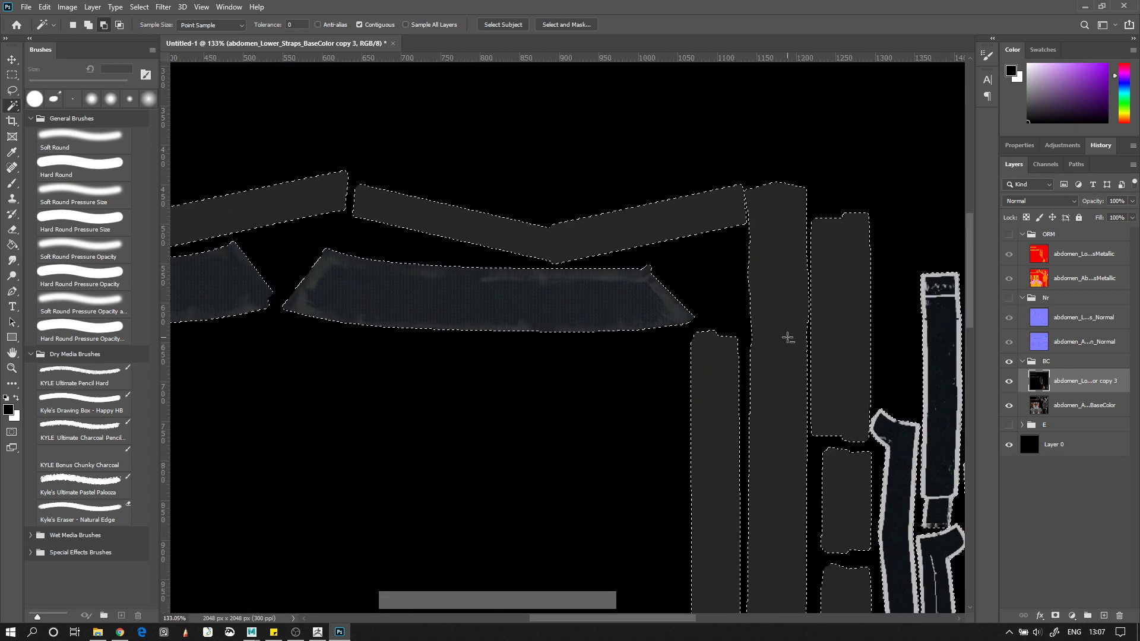
scroll(788, 337, "up", 7, "alt")
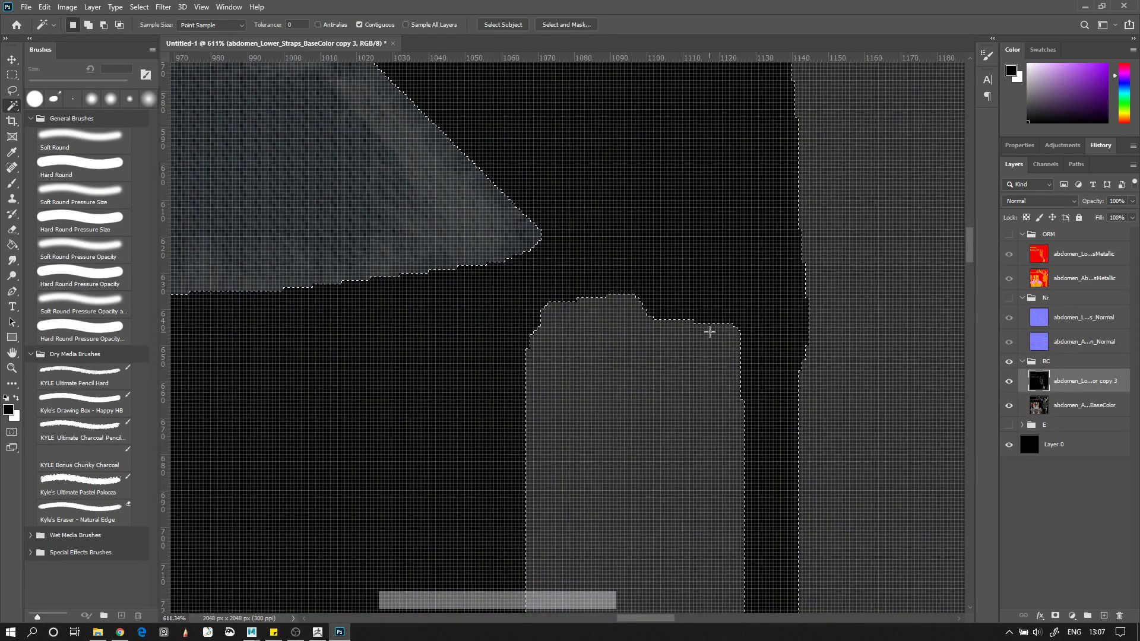
scroll(710, 332, "down", 8, "alt")
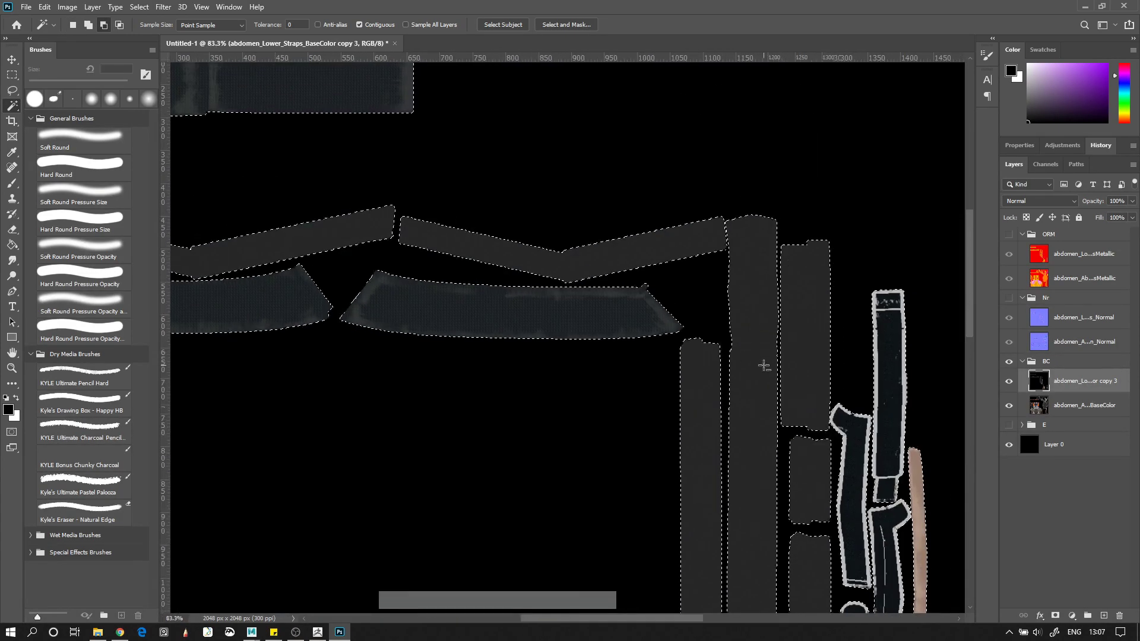
scroll(764, 365, "down", 2, "alt")
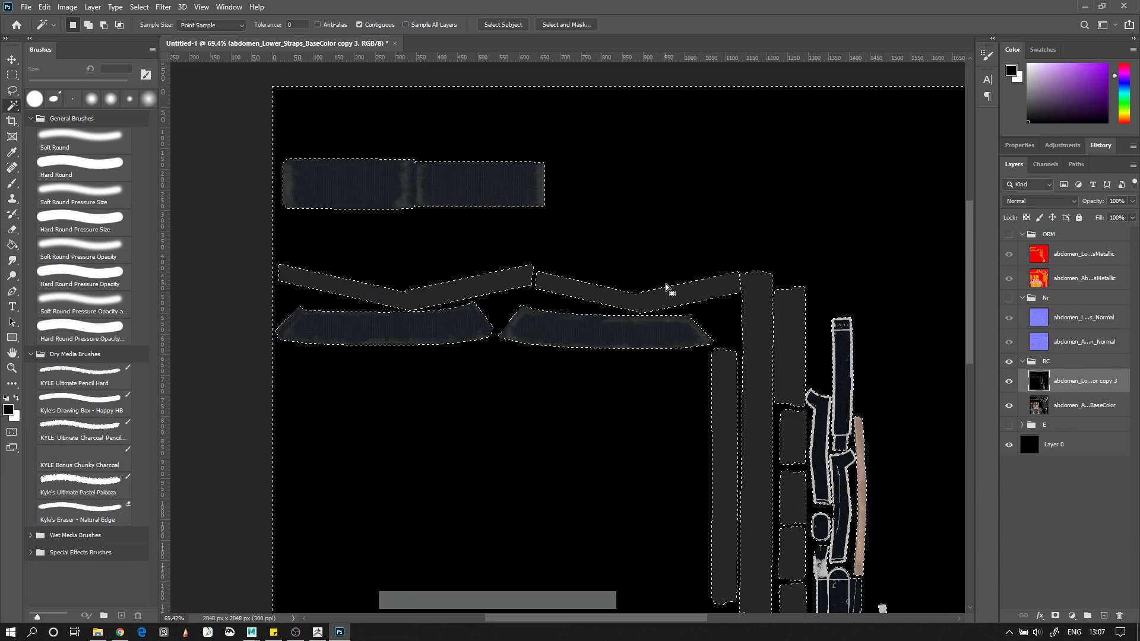
key("alt")
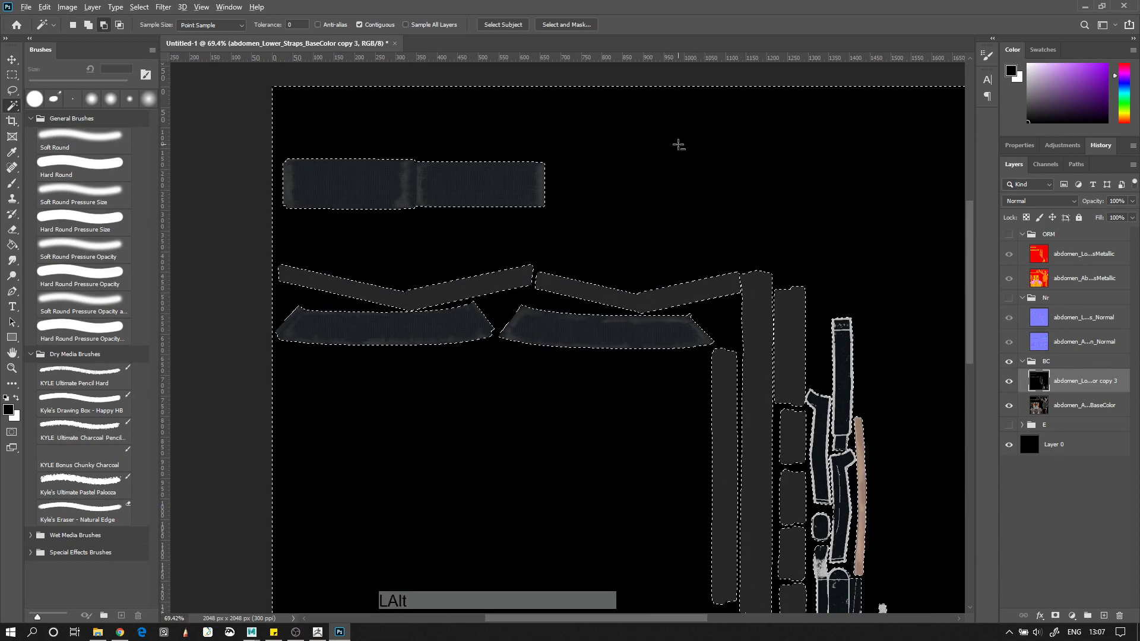
scroll(674, 145, "up", 8, "alt")
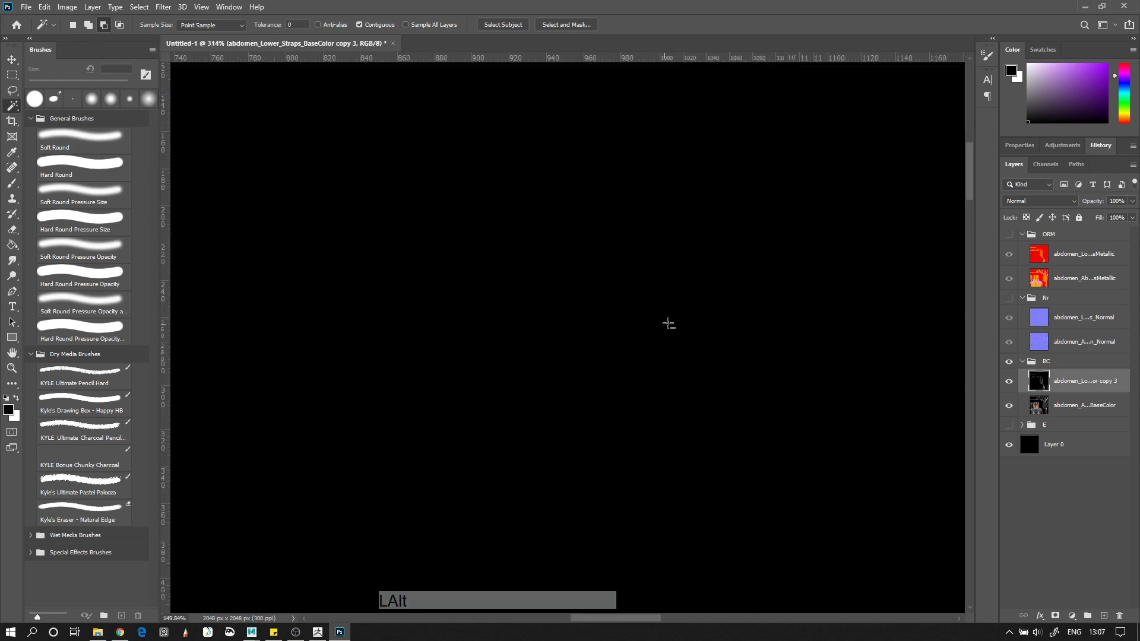
scroll(663, 326, "down", 6, "alt")
scroll(682, 255, "up", 4, "alt")
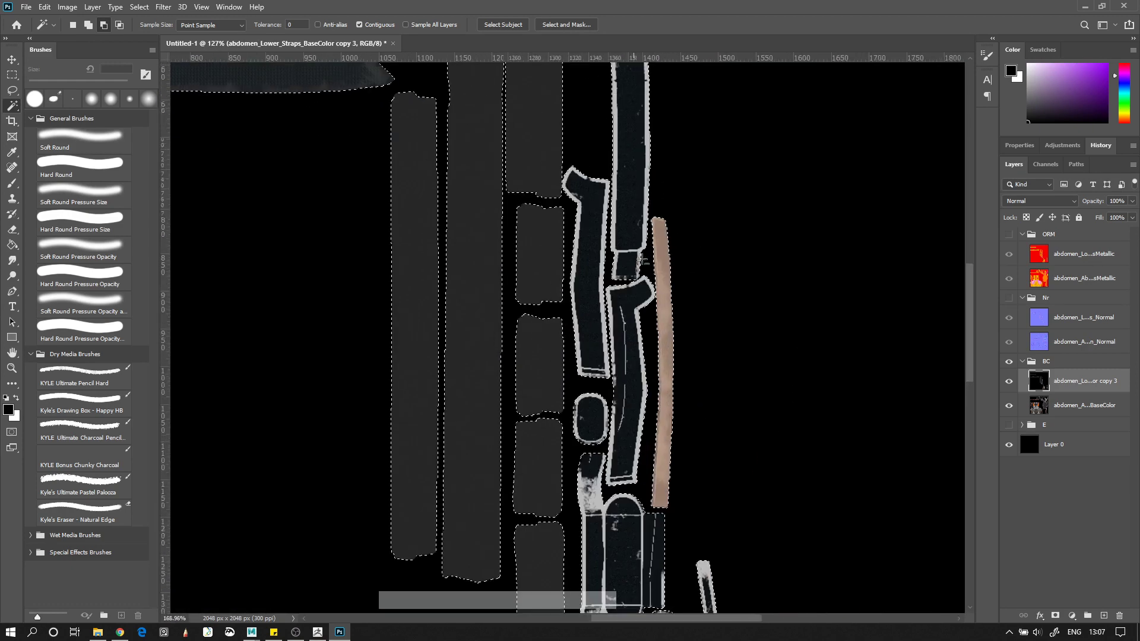
scroll(712, 380, "up", 3, "alt")
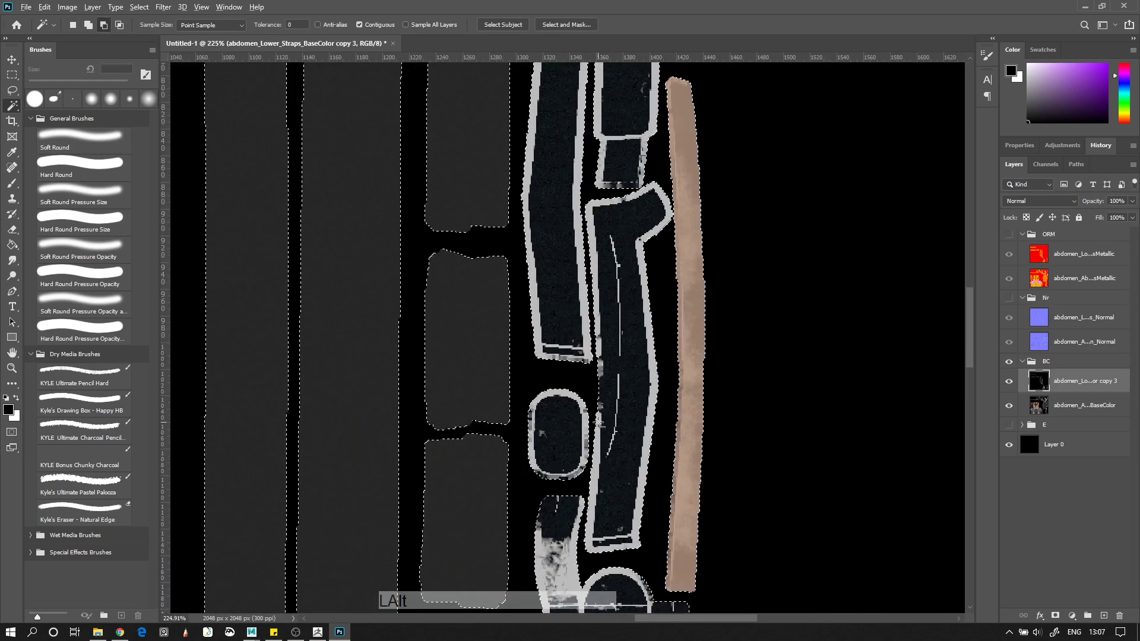
scroll(599, 424, "up", 8, "alt")
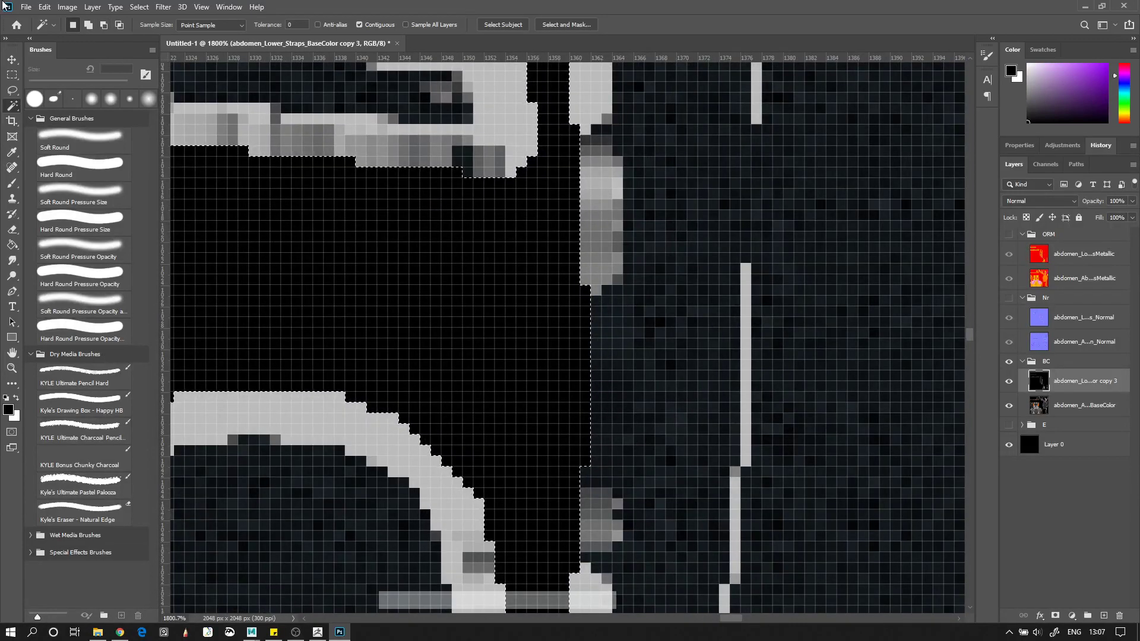
Sample the black background and the dark blue-grey strap colours with the Eyedropper
left_click(10, 153)
left_click(579, 365)
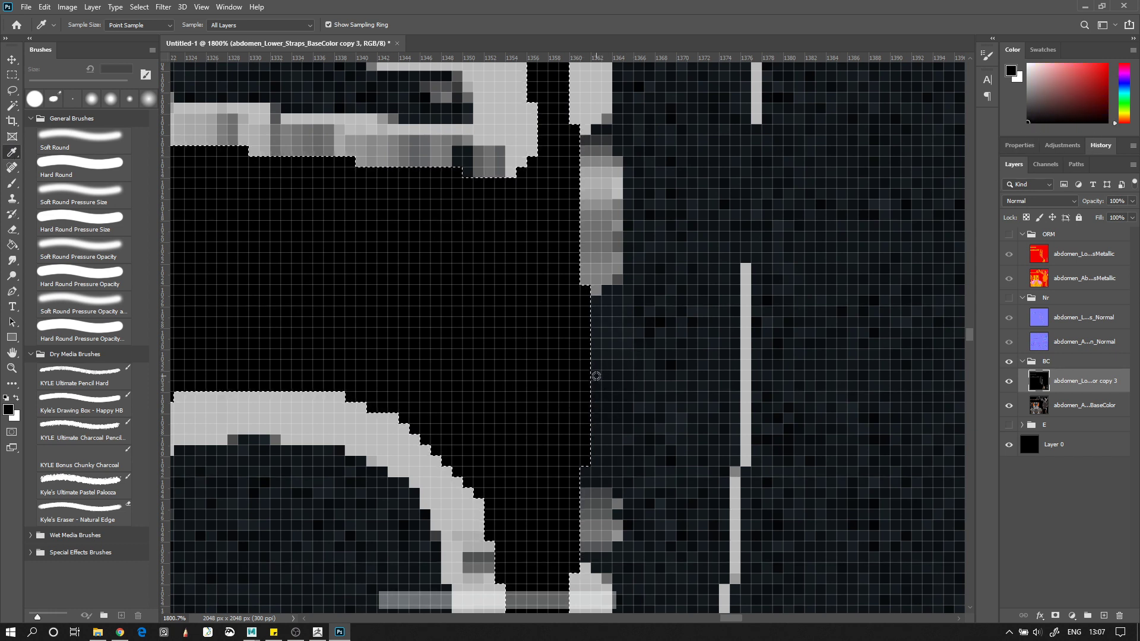
left_click(599, 372)
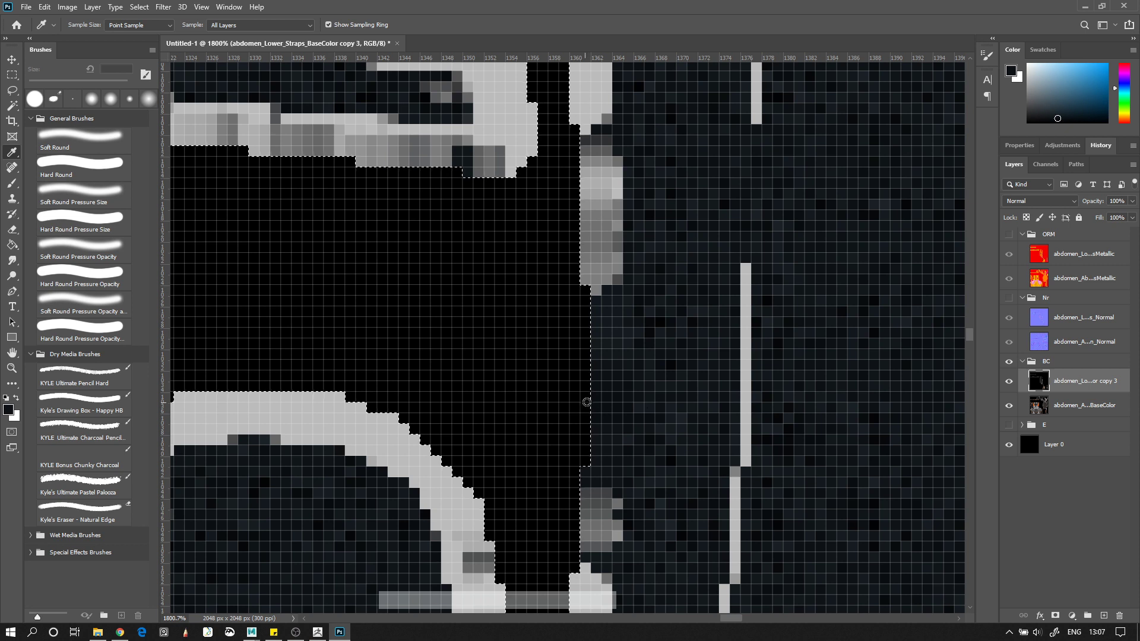
Delete the selected black background pixels from the straps copy 3 layer
left_click(12, 109)
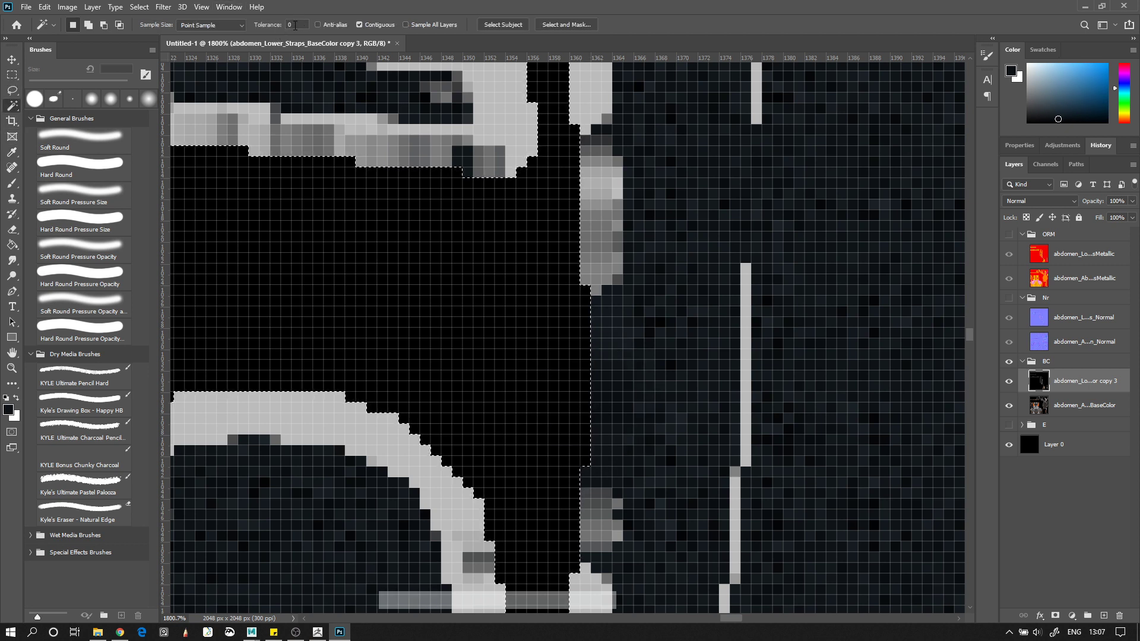
scroll(595, 381, "down", 10, "alt")
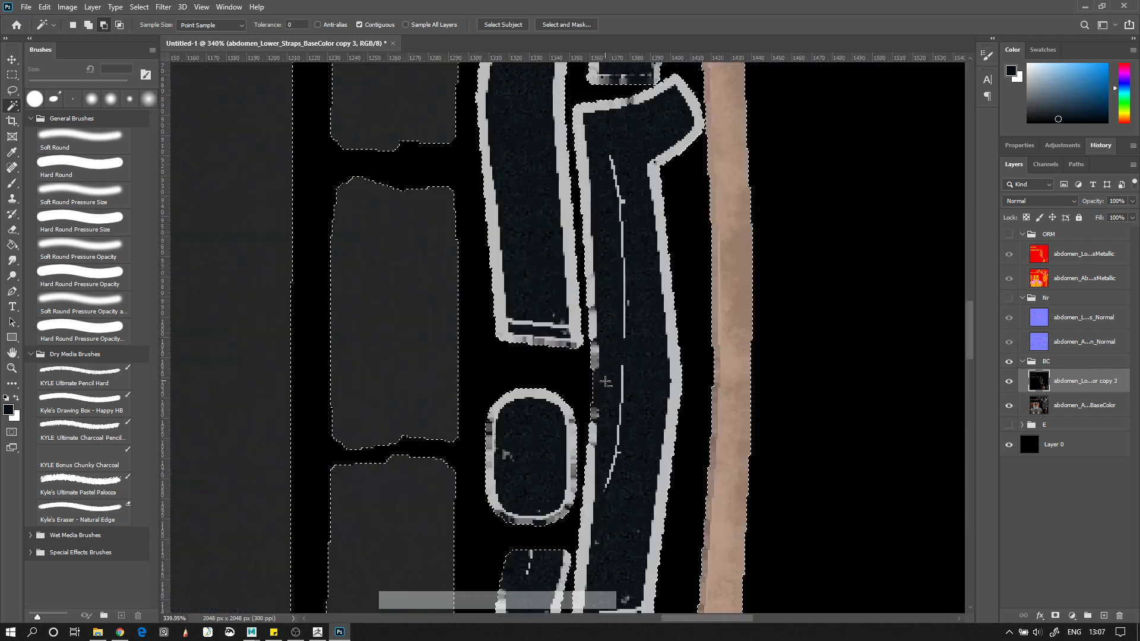
scroll(614, 381, "down", 5, "alt")
scroll(542, 400, "up", 1, "alt")
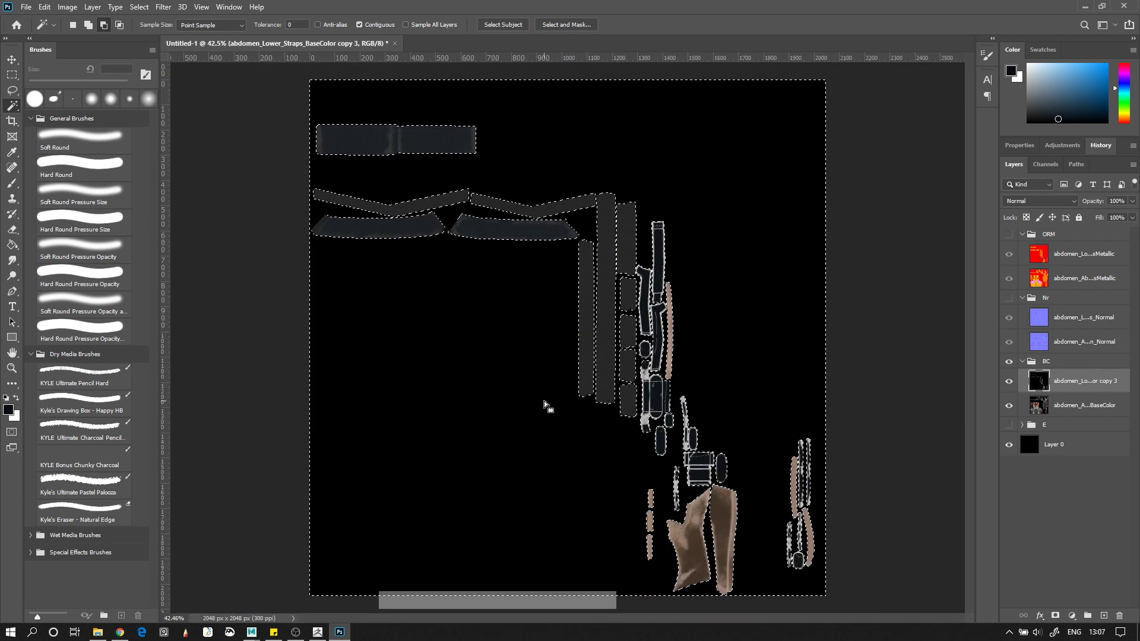
scroll(516, 387, "down", 2, "alt")
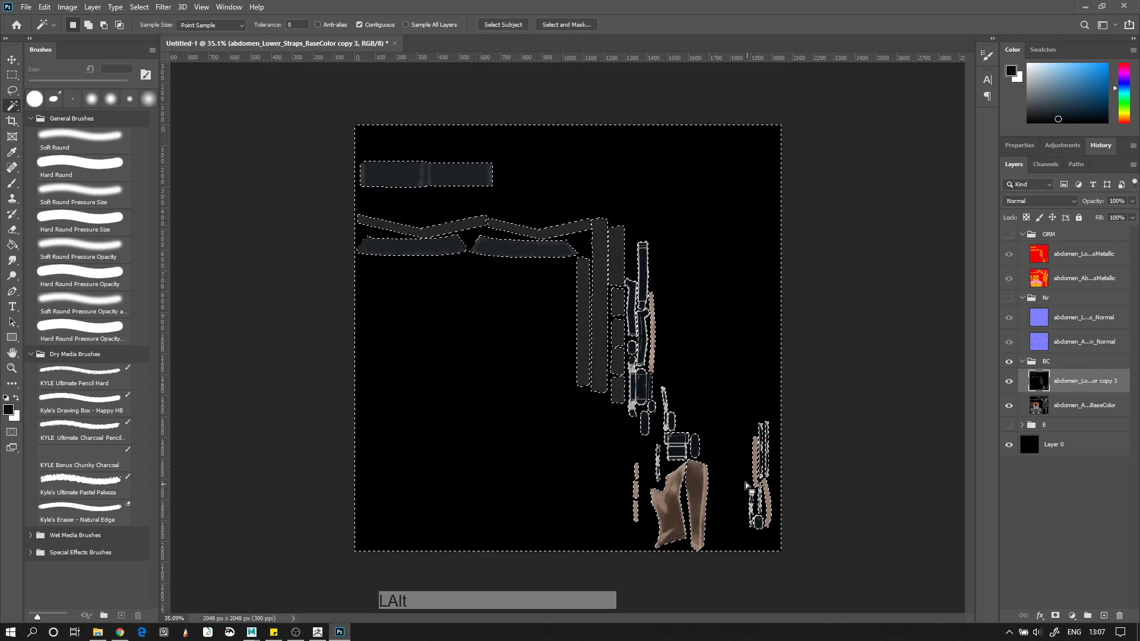
key("BackSpace")
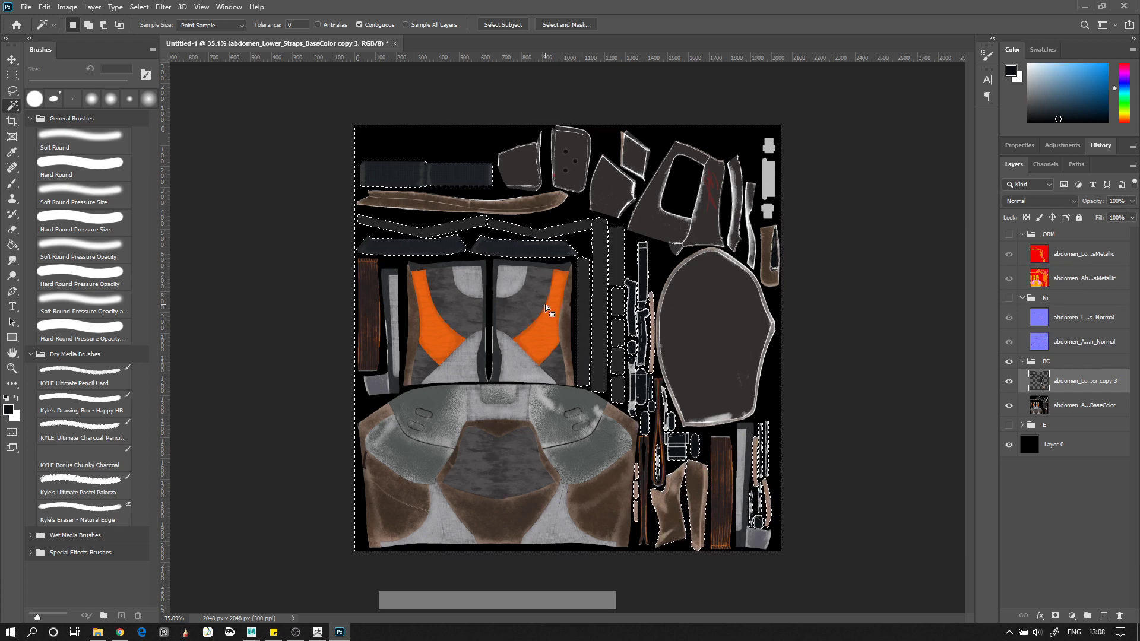
Undo the deletion, then clear the selected black background from copy 3 again
key("ctrl+z")
key("Delete")
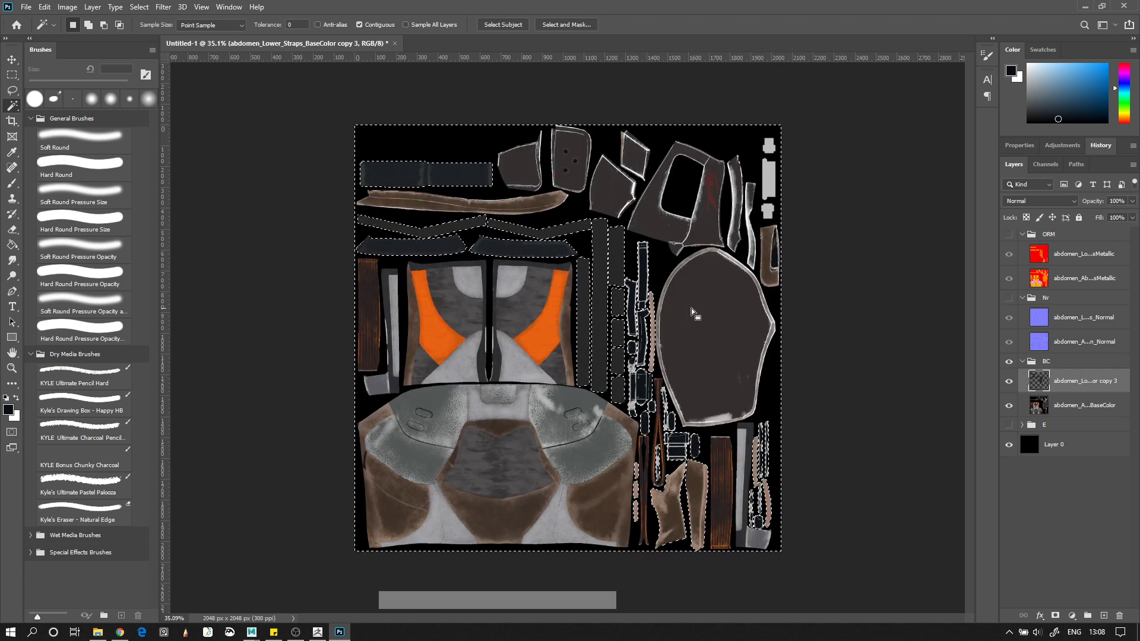
Delete the selected background from the Lower_Straps_Normal layer, then from the Lower_Straps ORM layer
left_click(1071, 323)
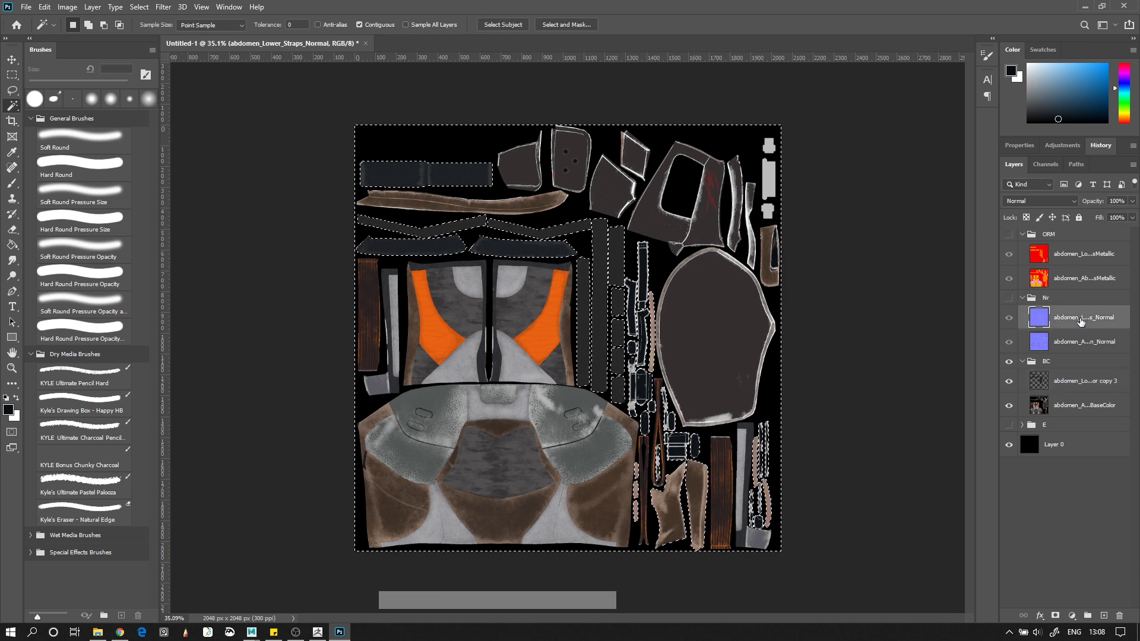
left_click_drag(998, 277, 939, 276)
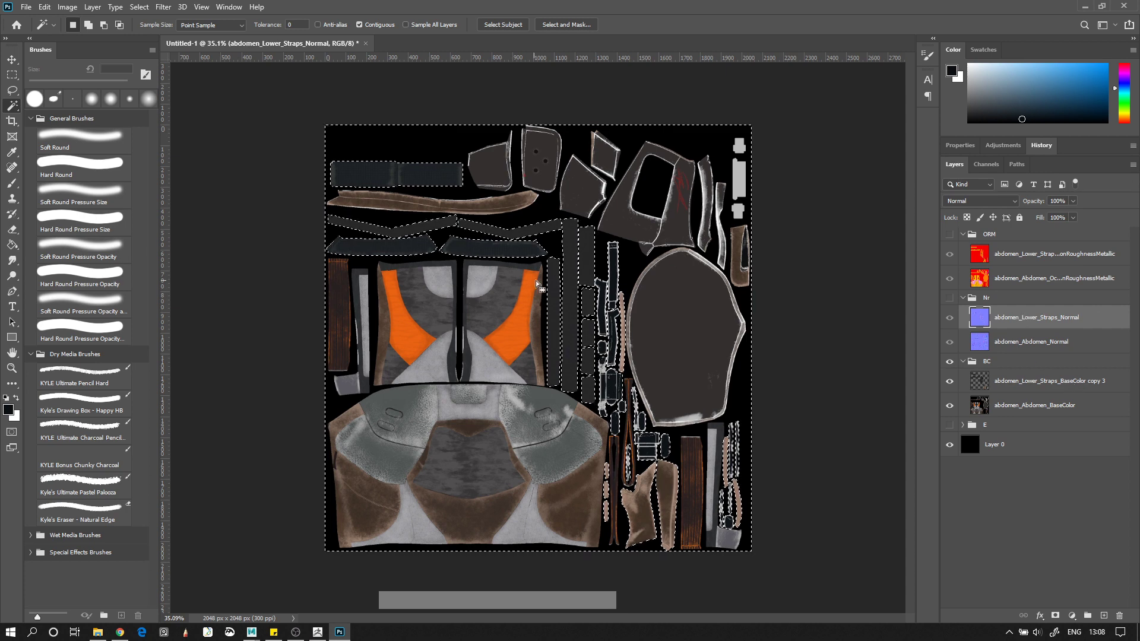
key("Delete")
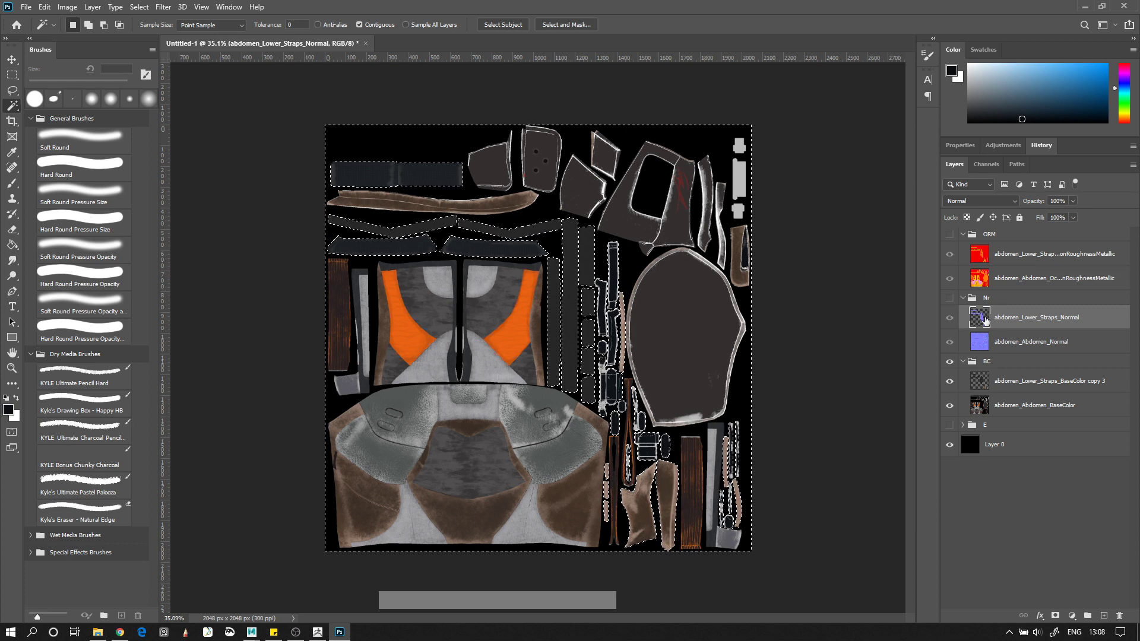
left_click(1008, 256)
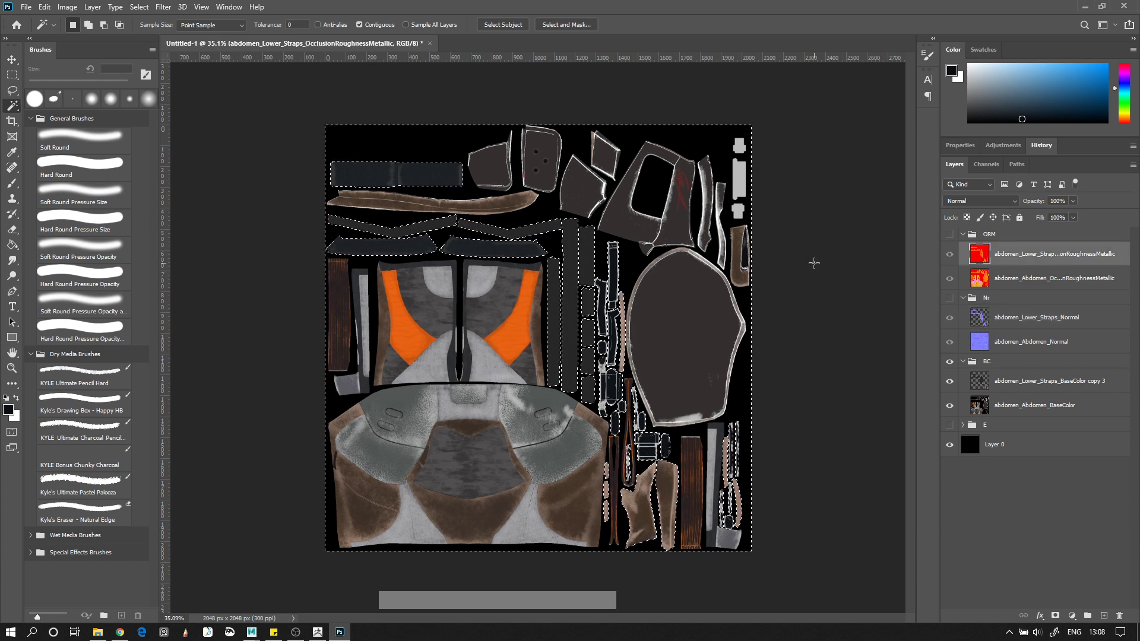
key("Delete")
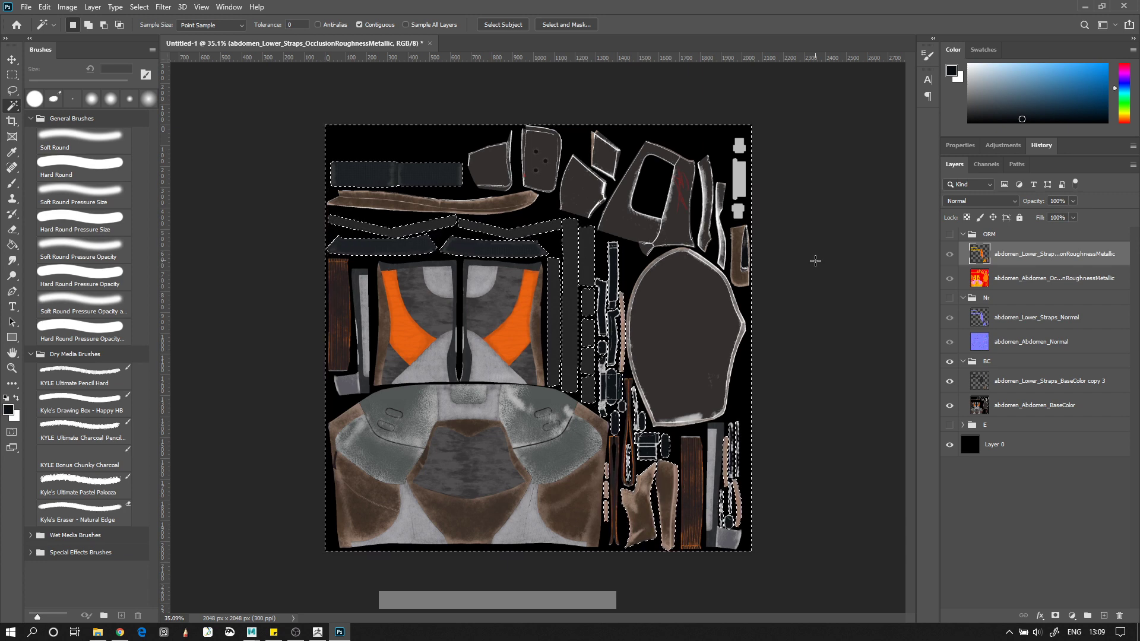
Duplicate abdomen_Abdomen_BaseColor and clear the Magic Wand-selected black area from the copy
left_click(12, 75)
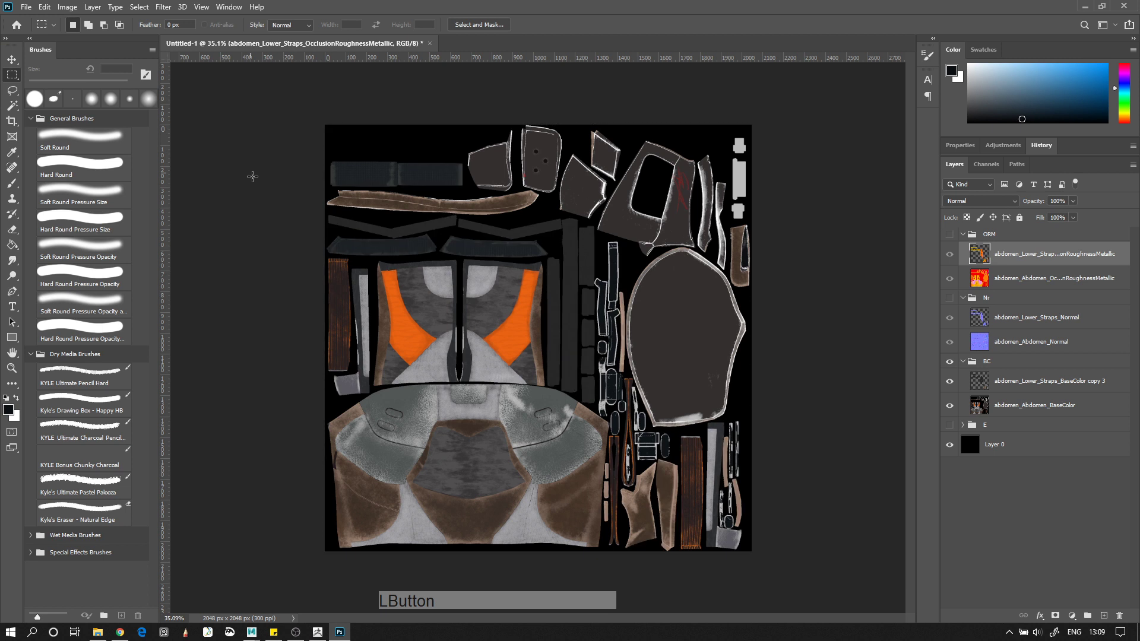
left_click(1013, 409)
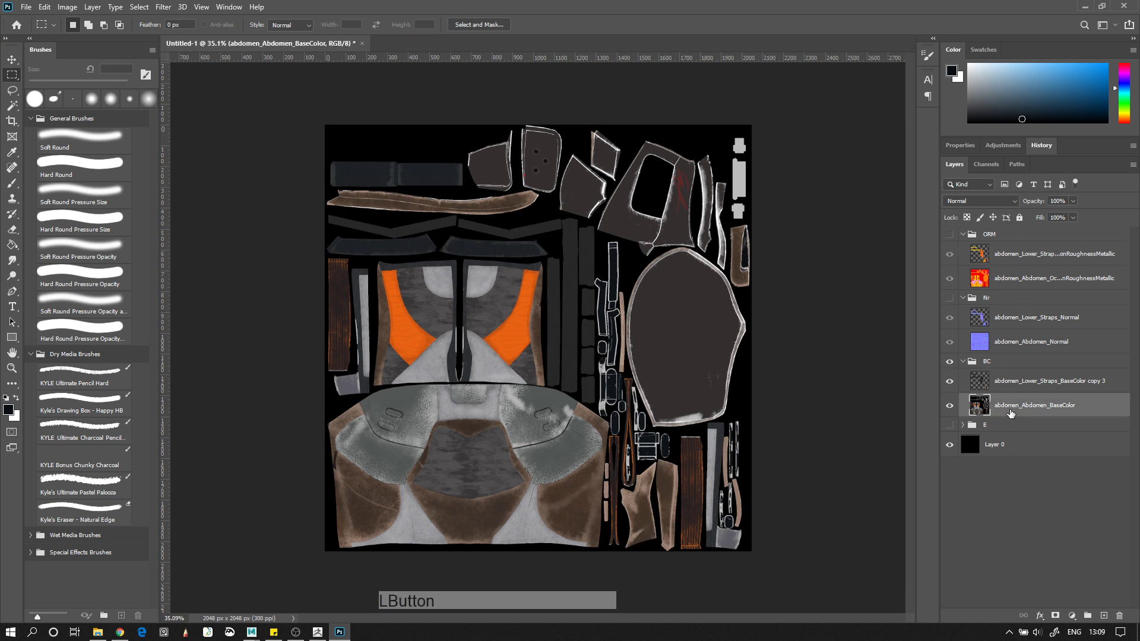
key("ctrl+j")
key("ctrl+j")
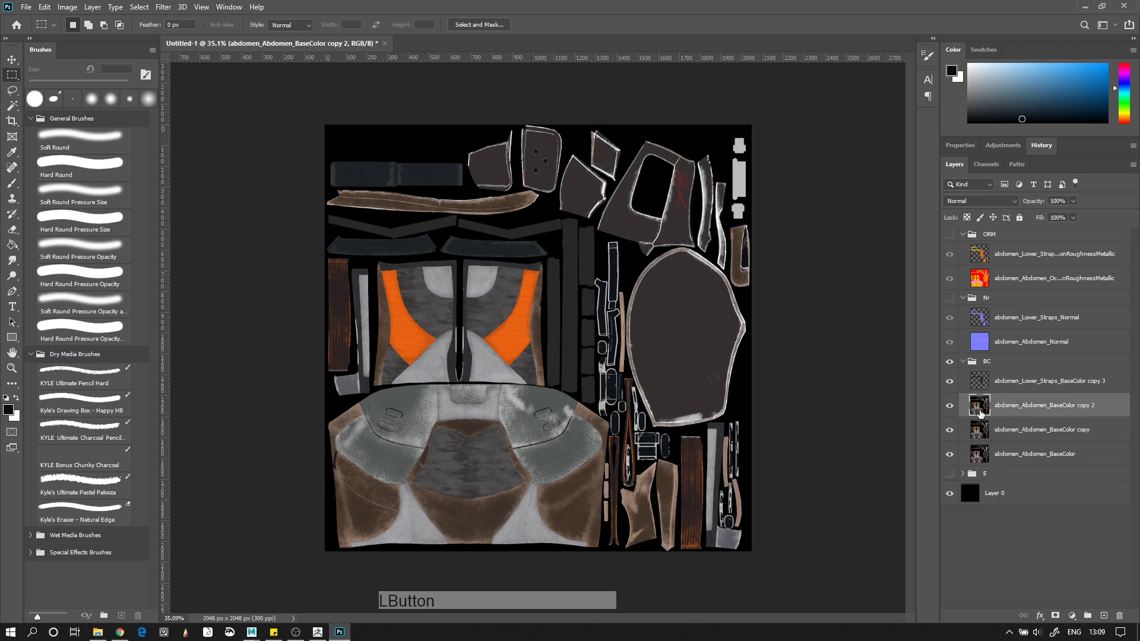
key("w")
left_click(546, 212)
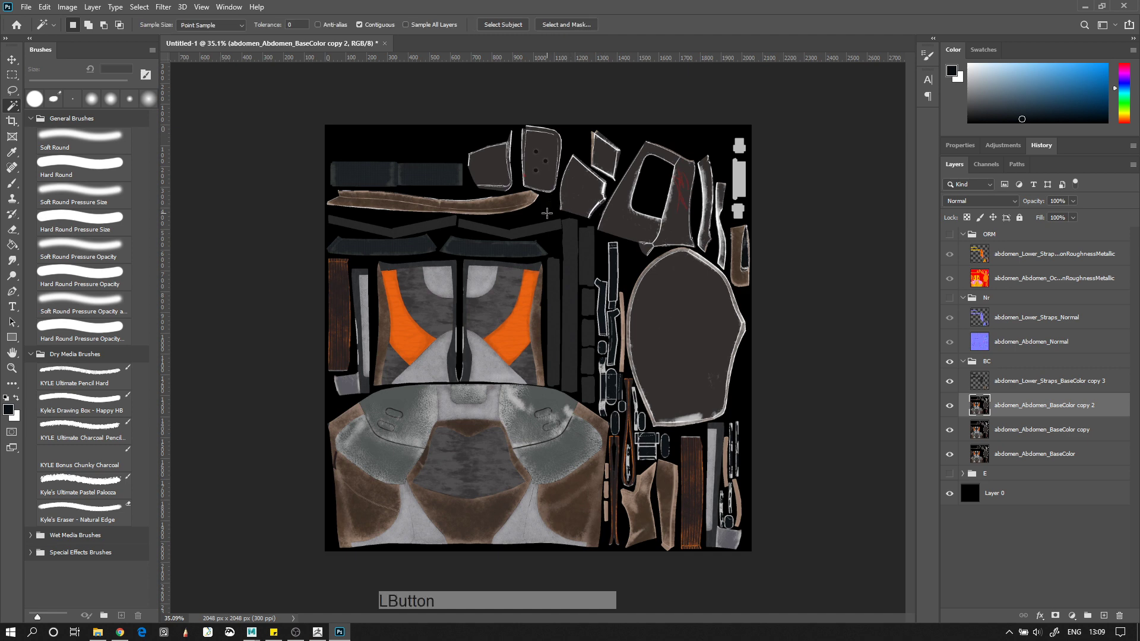
key("Delete")
Try clearing the selection from the abdomen_Abdomen_Normal layer, then undo it
left_click(1033, 317)
left_click(1029, 341)
key("Delete")
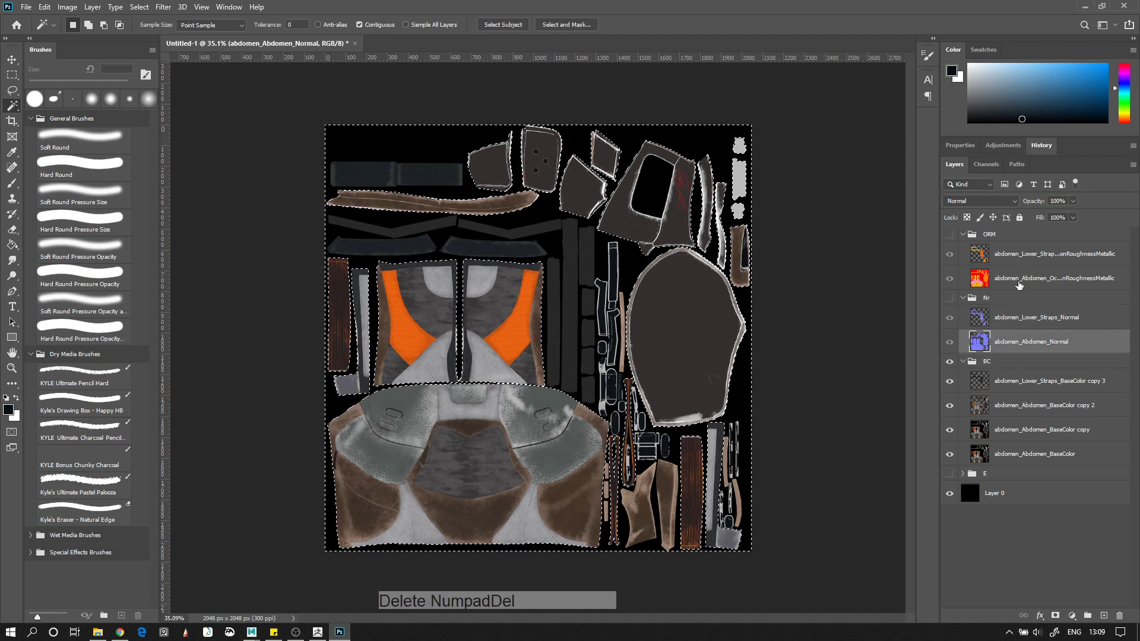
left_click(1019, 279)
key("ctrl+z")
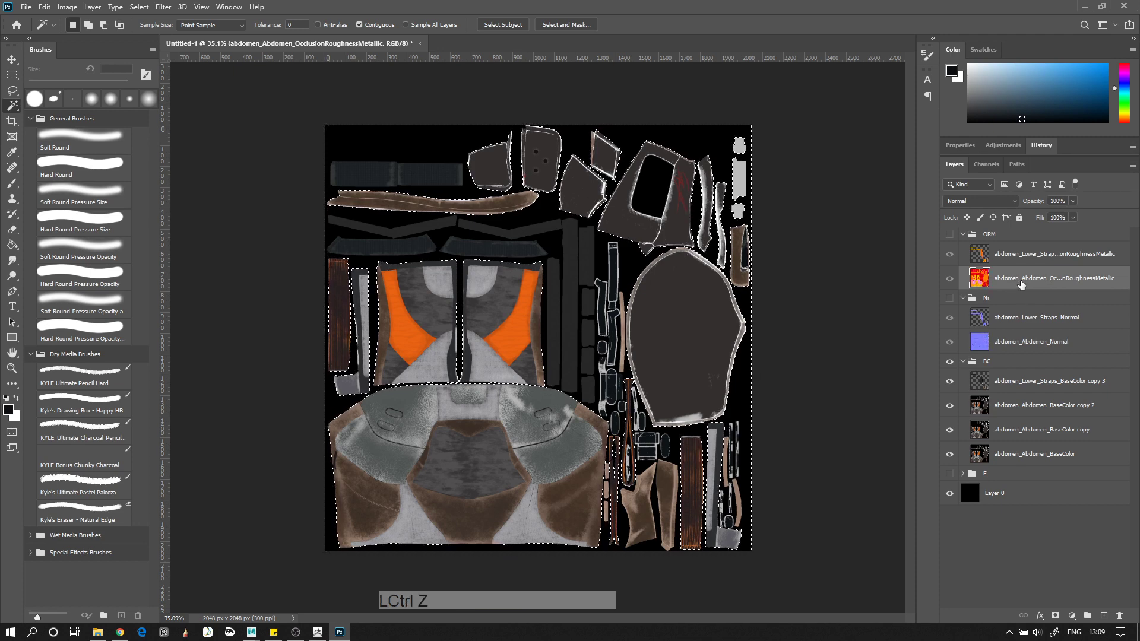
Clear the background and large oval island from the second base colour copy, then delete that layer
left_click(1026, 409)
key("Delete")
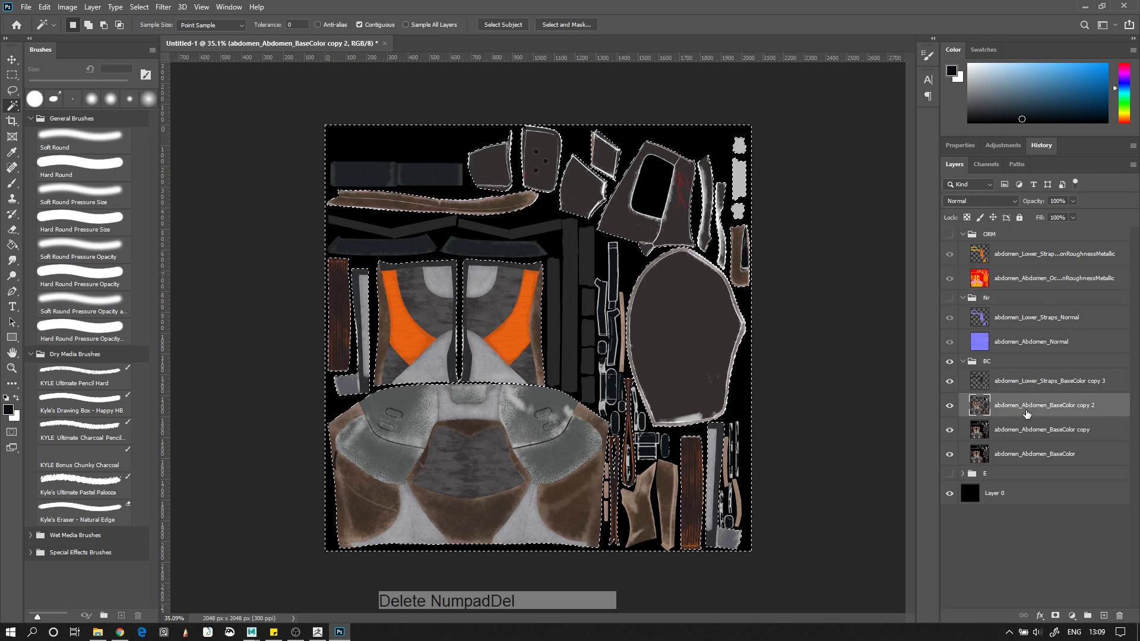
left_click(698, 415)
key("Delete")
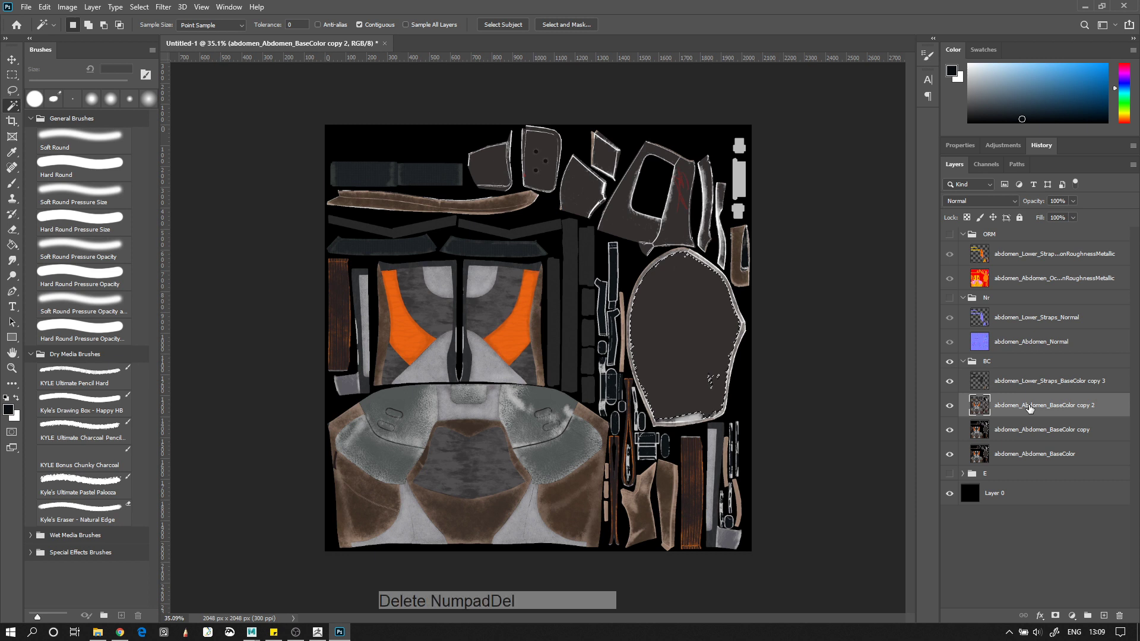
left_click_drag(1030, 407, 1119, 615)
Deselect, toggle the Nr, ORM and strap normal layers to compare, ending with Nr hidden
left_click(843, 365)
left_click(949, 298)
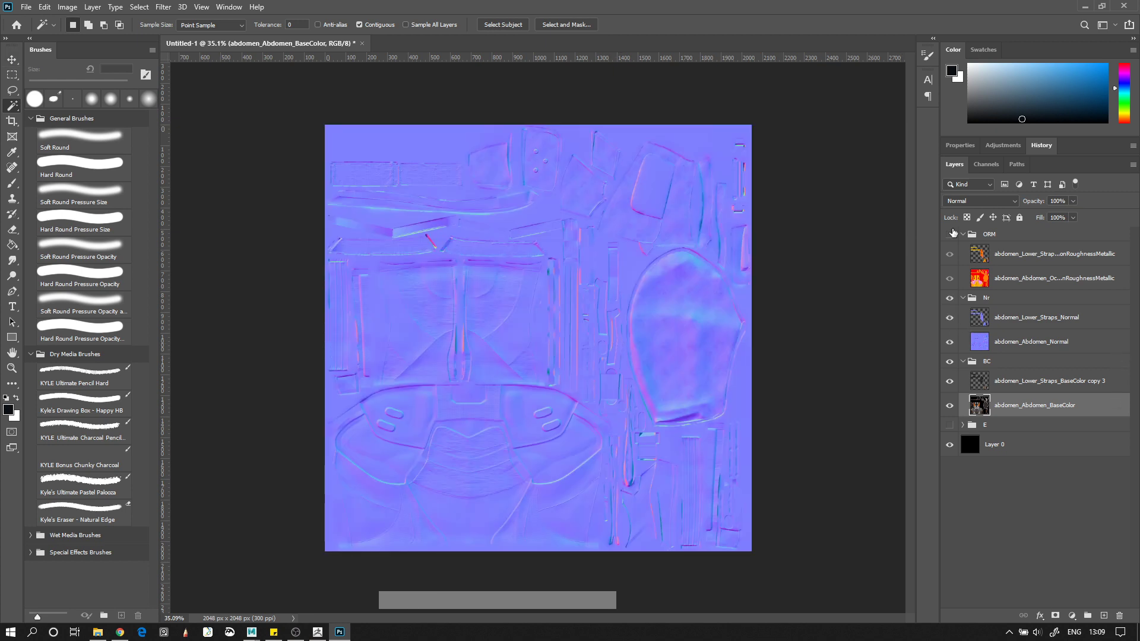
left_click(950, 235)
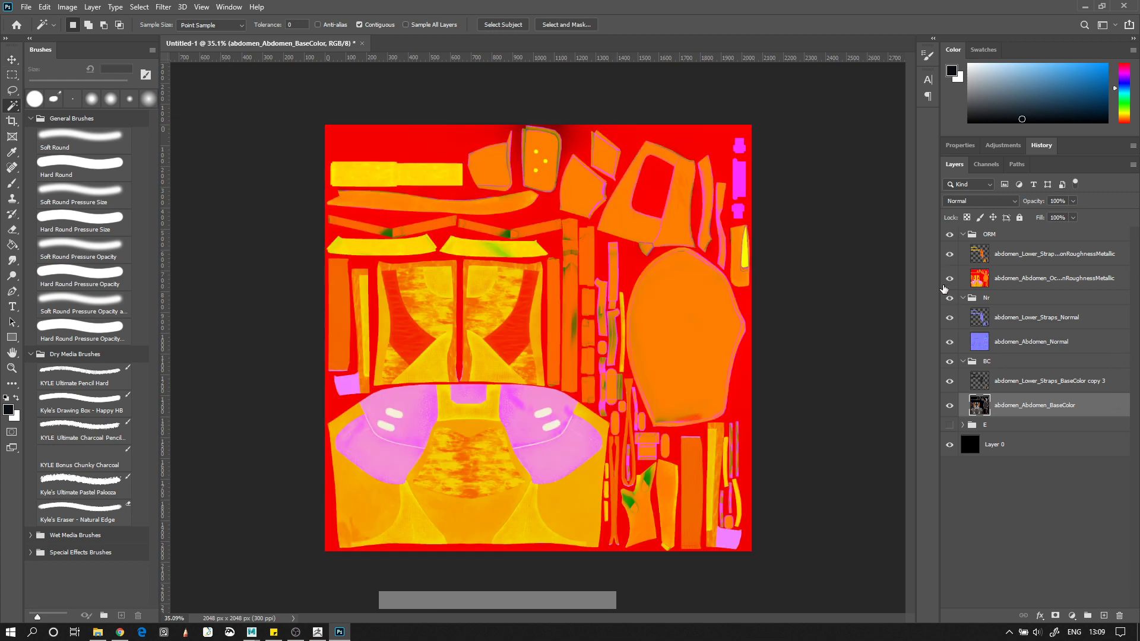
left_click(950, 235)
left_click(950, 317)
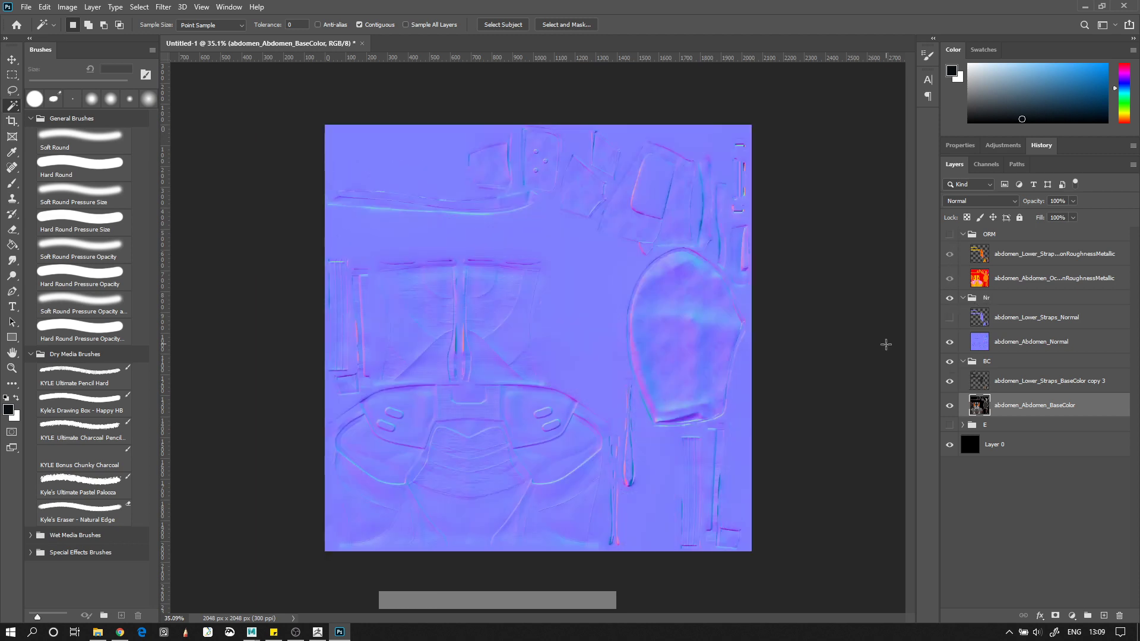
left_click(951, 315)
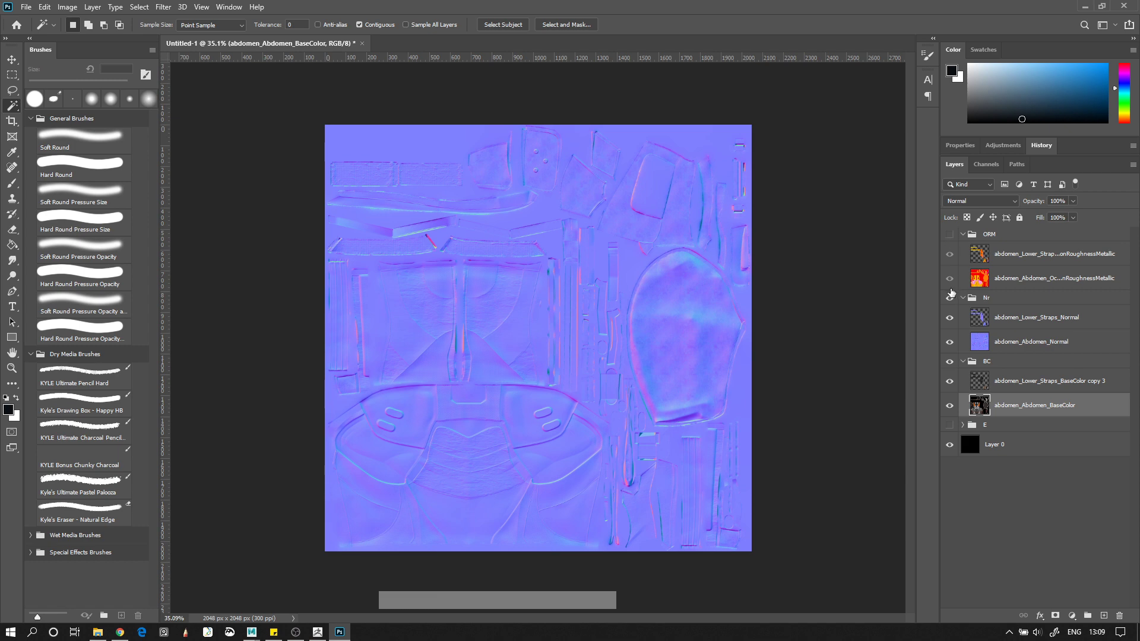
left_click(949, 297)
Save As a Targa file named 'AbdomenMerged Base COlour' and confirm the Targa options
left_click(26, 7)
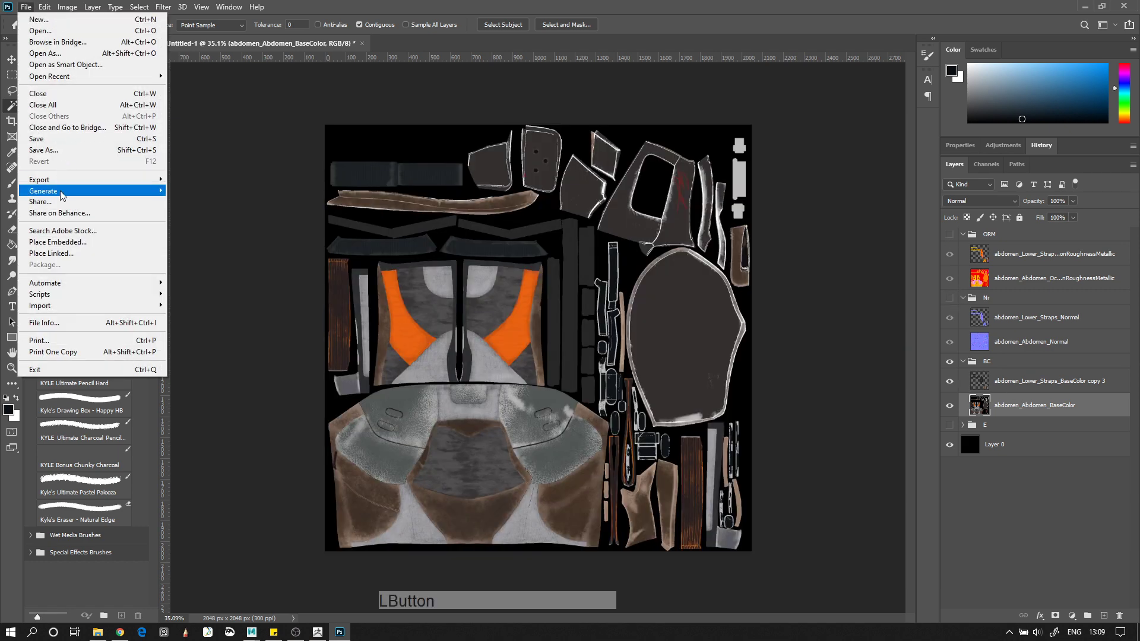
left_click(66, 150)
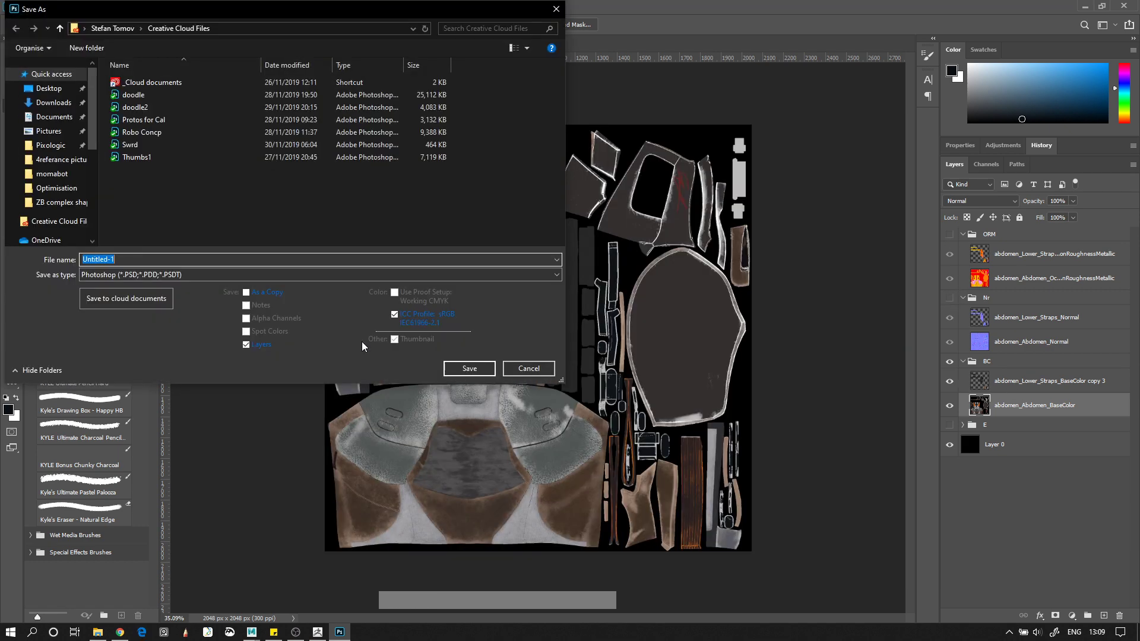
left_click(200, 270)
left_click(178, 463)
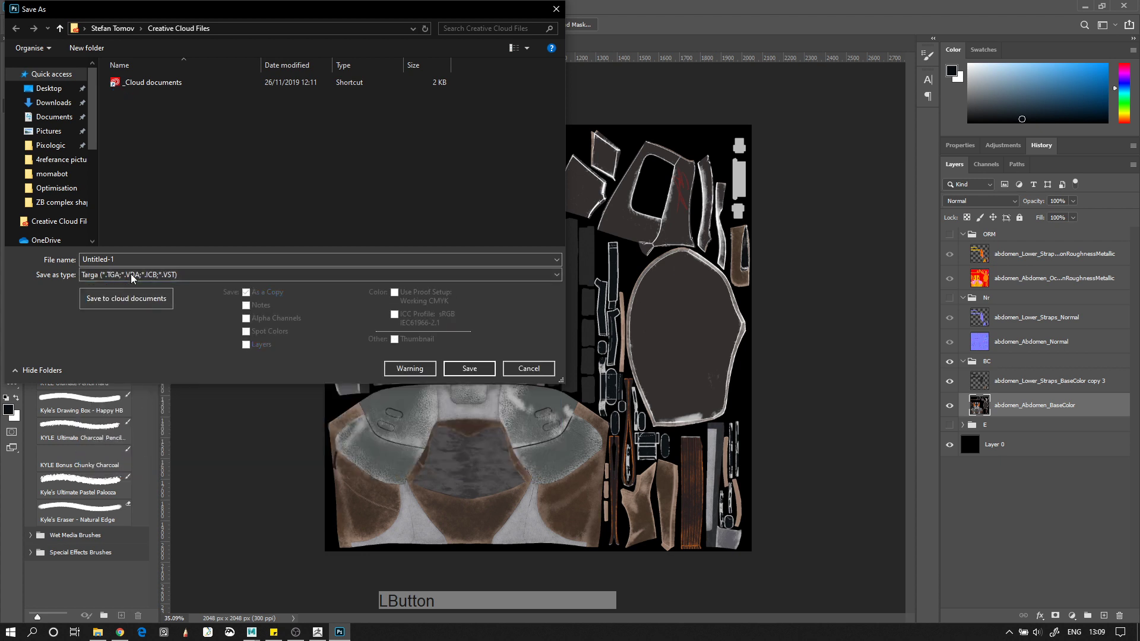
type("Abdomen")
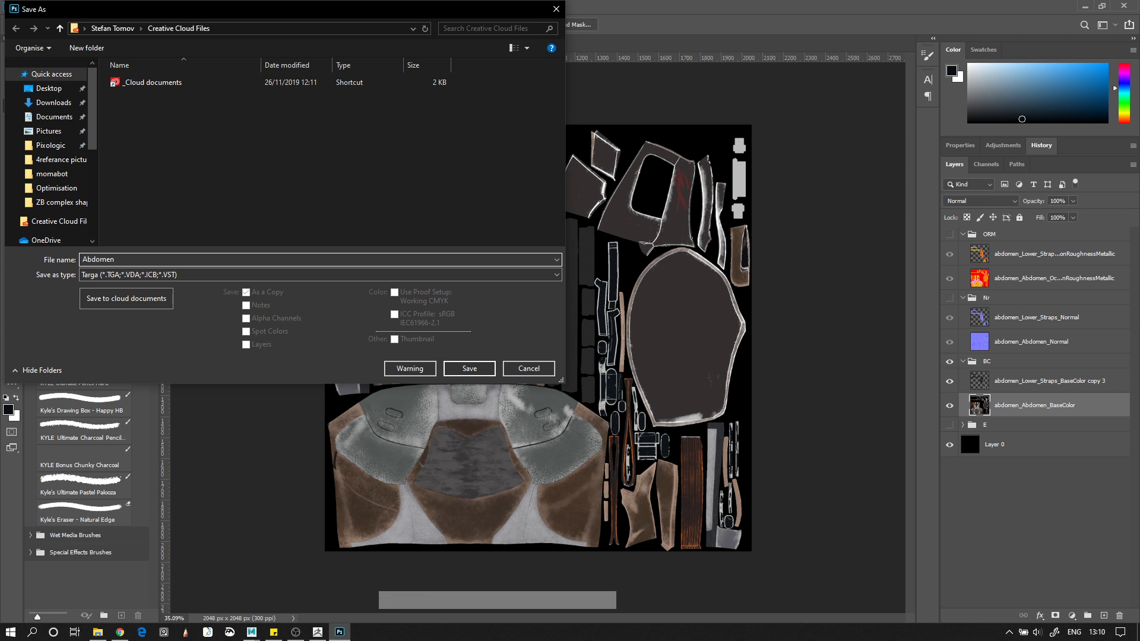
key("shift")
type("BAse")
key("BackSpace")
key("BackSpace")
key("BackSpace")
type("aseMerged Base COlour")
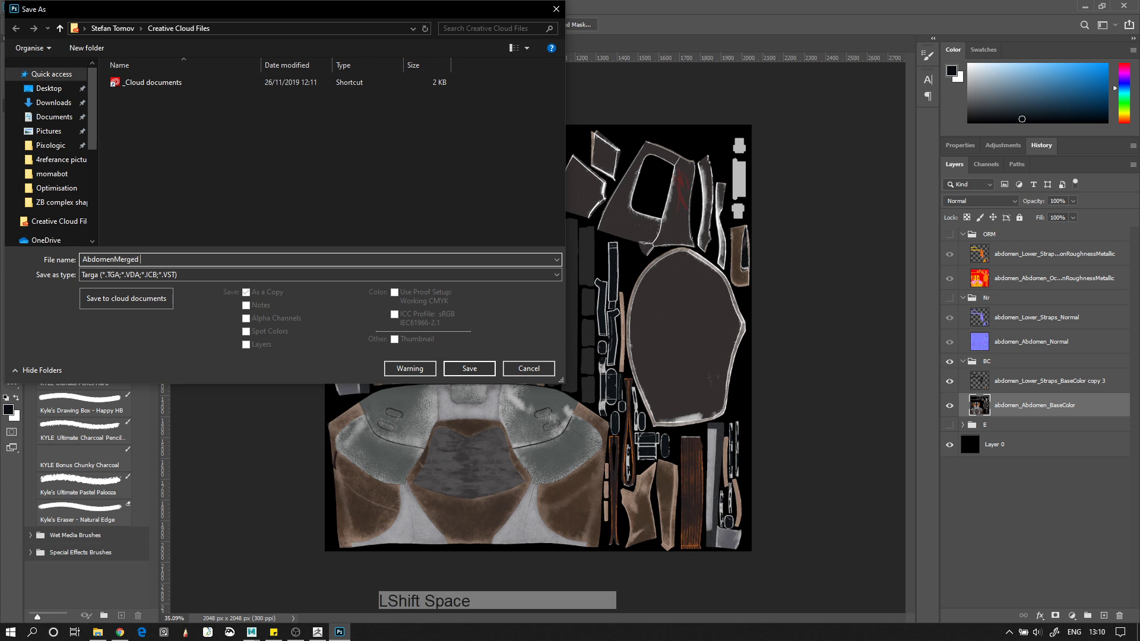
left_click(286, 537)
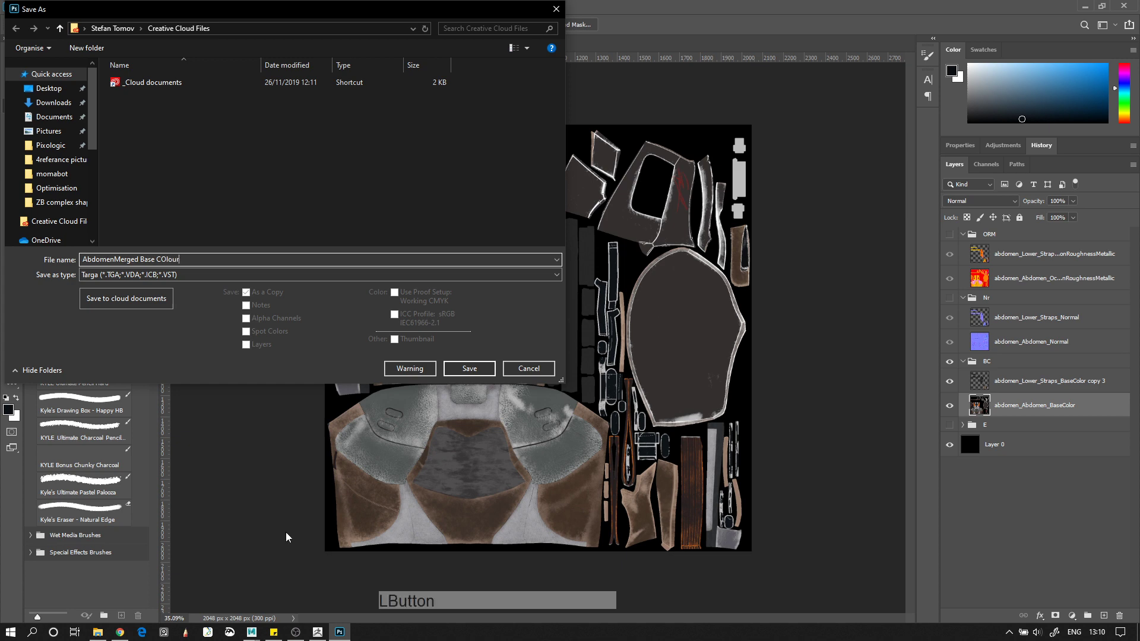
left_click(469, 368)
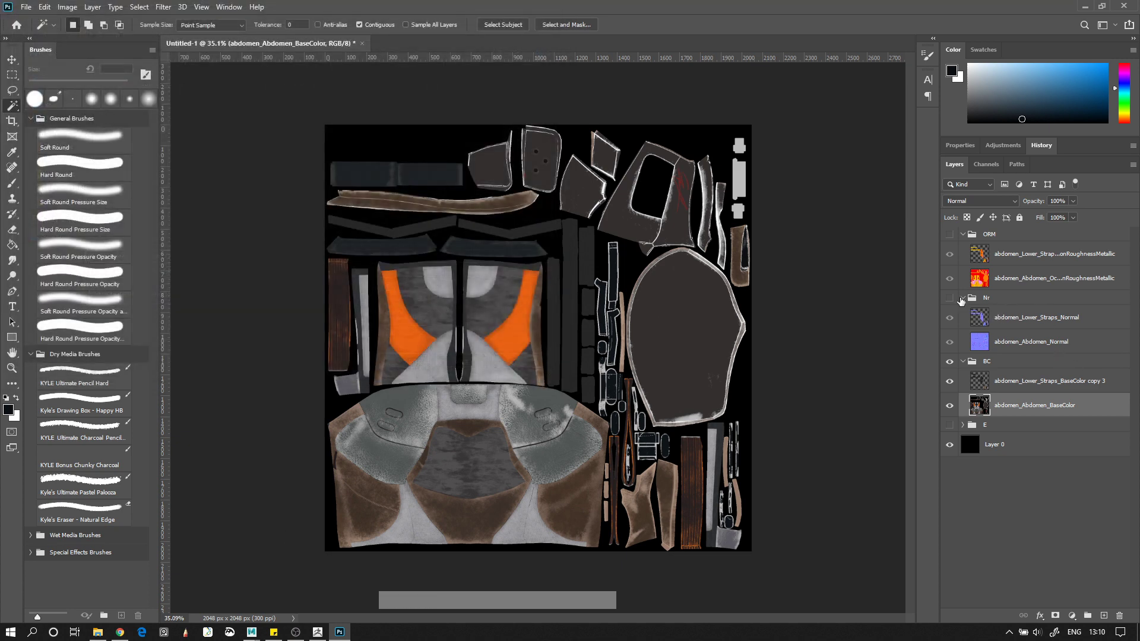
left_click(950, 298)
left_click(949, 234)
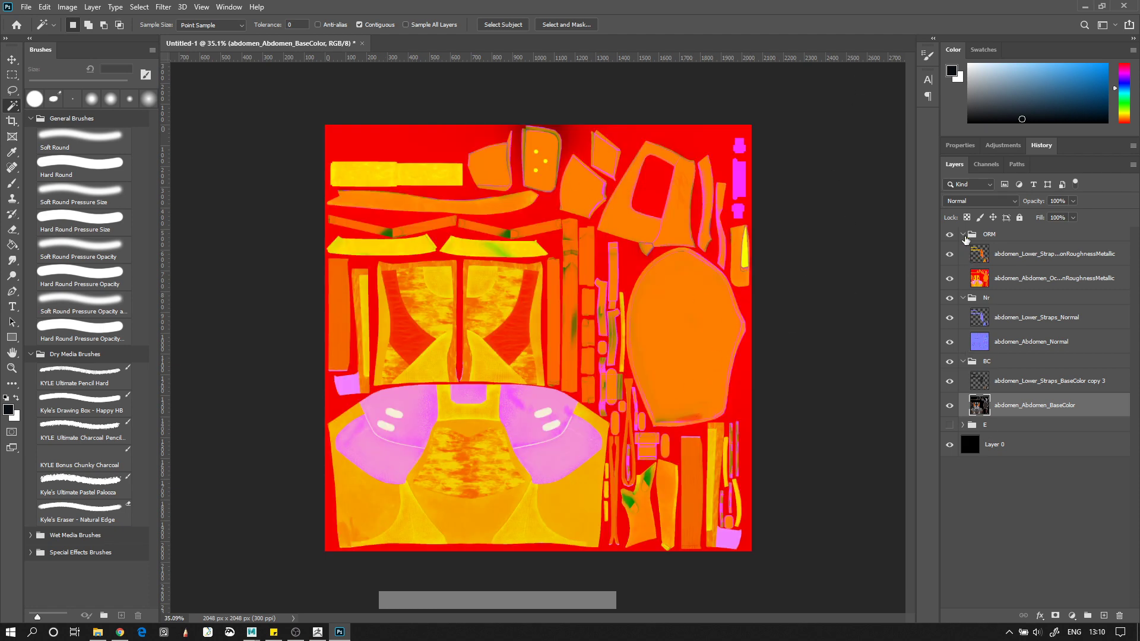
left_click(25, 6)
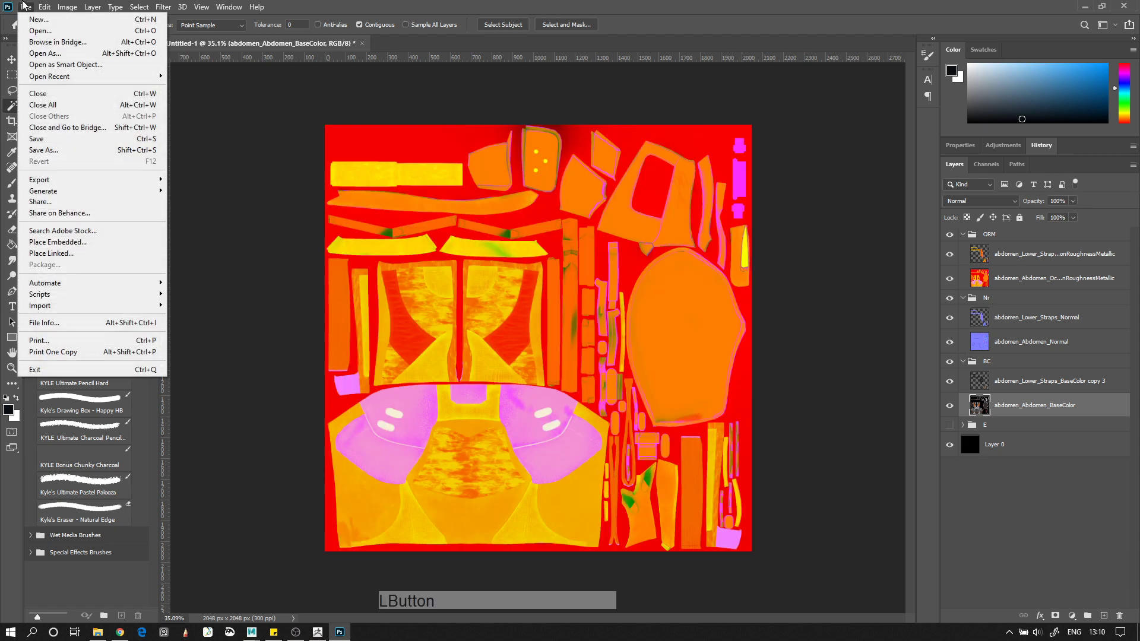
left_click(71, 149)
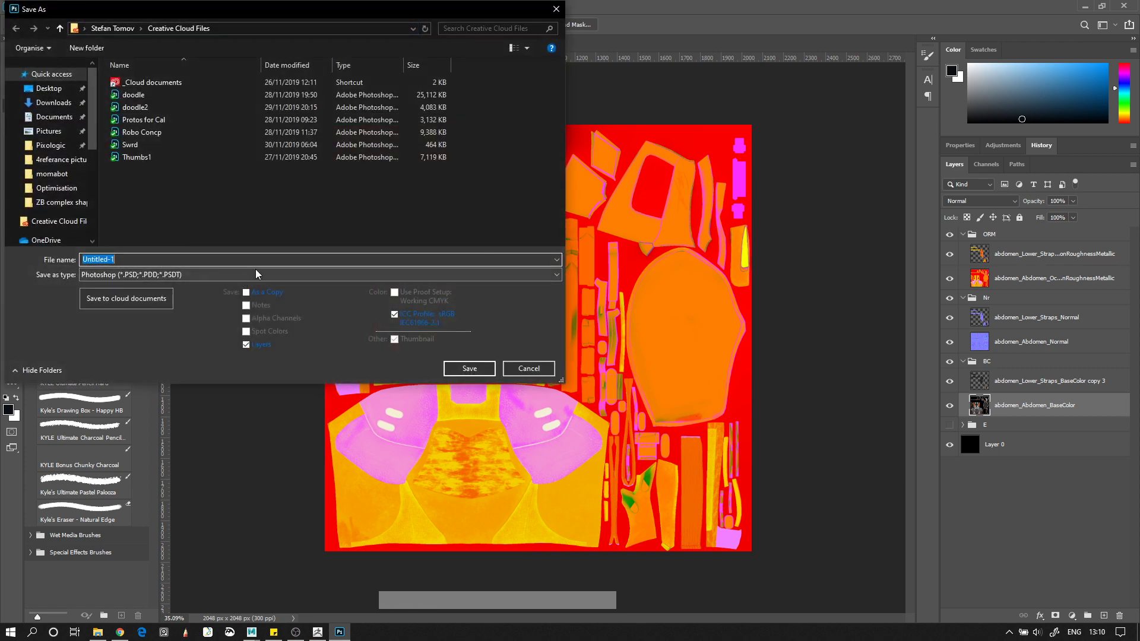
type("Abdomen Merged Textures")
left_click(526, 369)
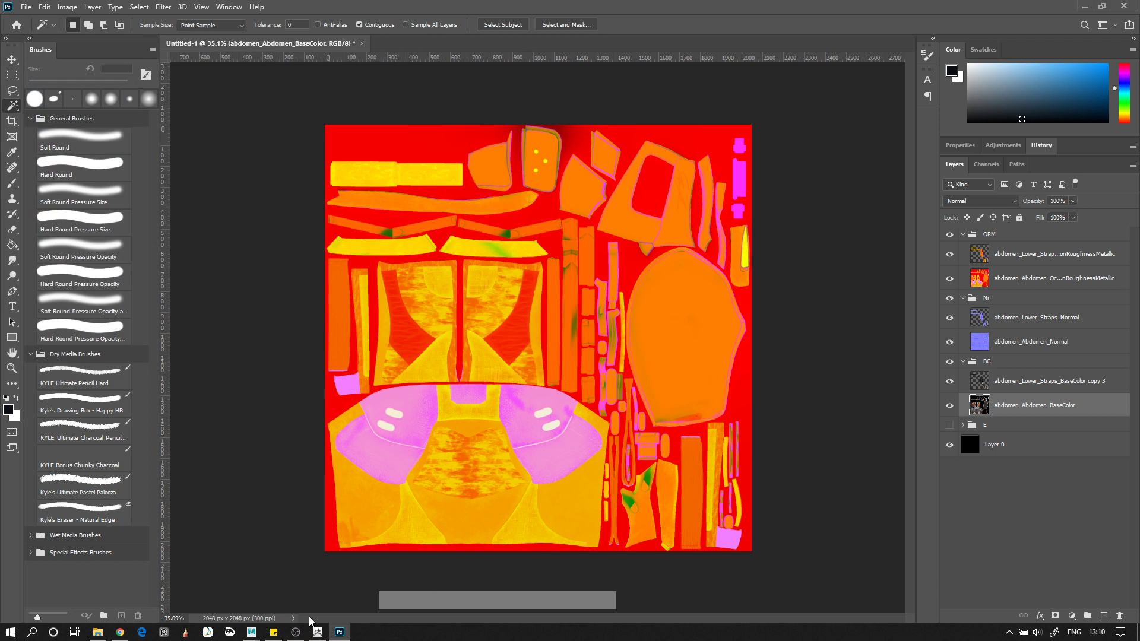
mouse_move(251, 631)
left_click(279, 600)
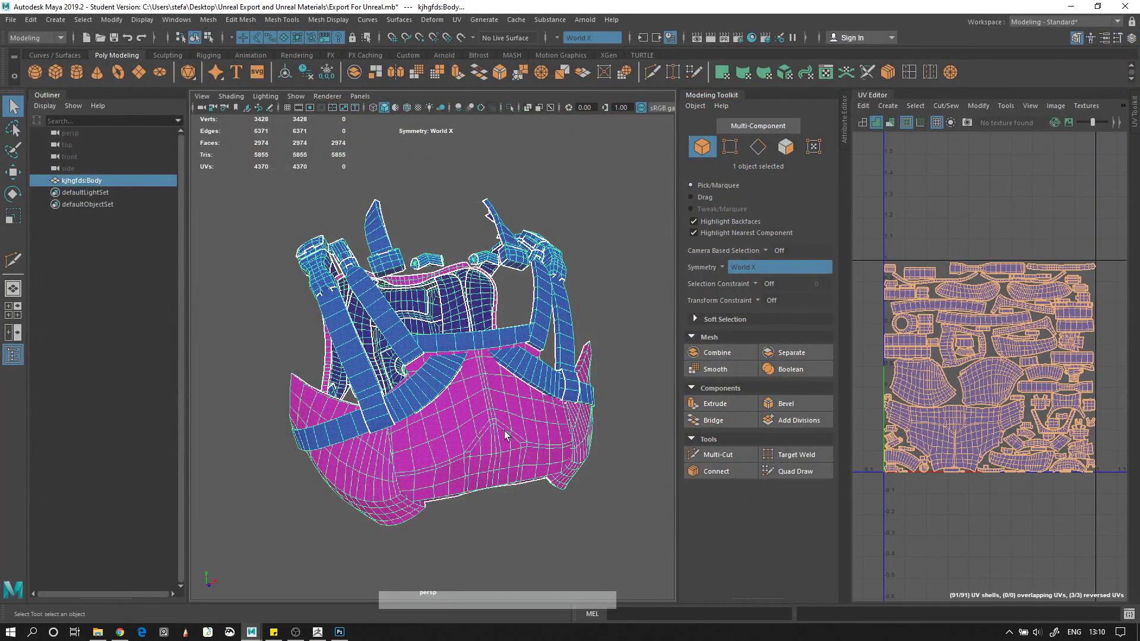
right_click_drag(1044, 234, 870, 231)
left_click_drag(870, 231, 944, 549)
left_click(963, 516)
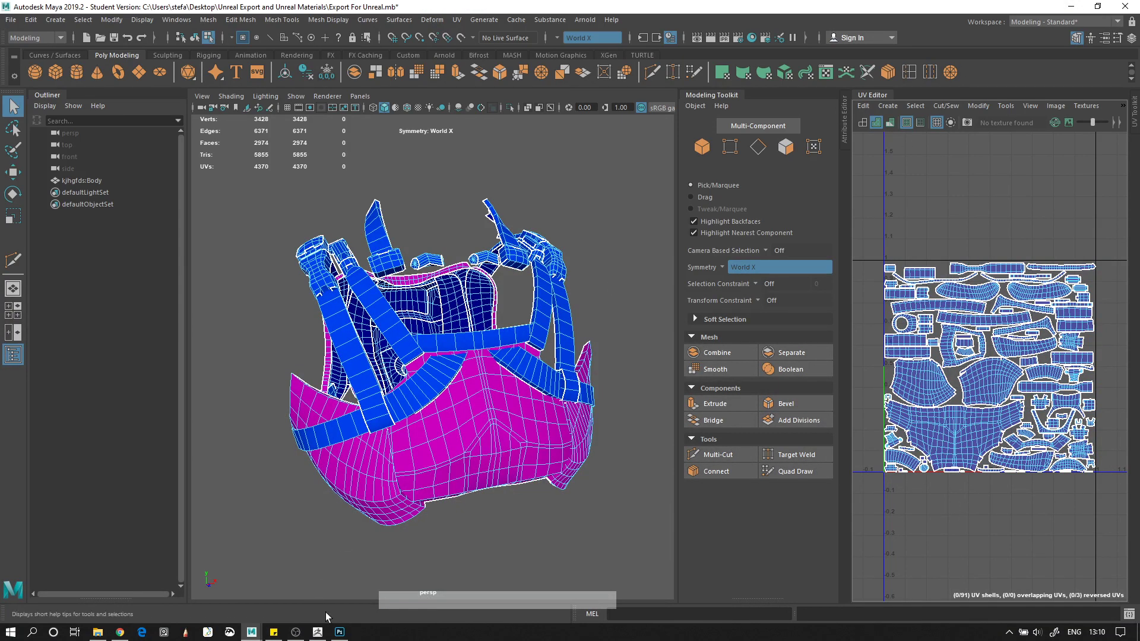
left_click(339, 632)
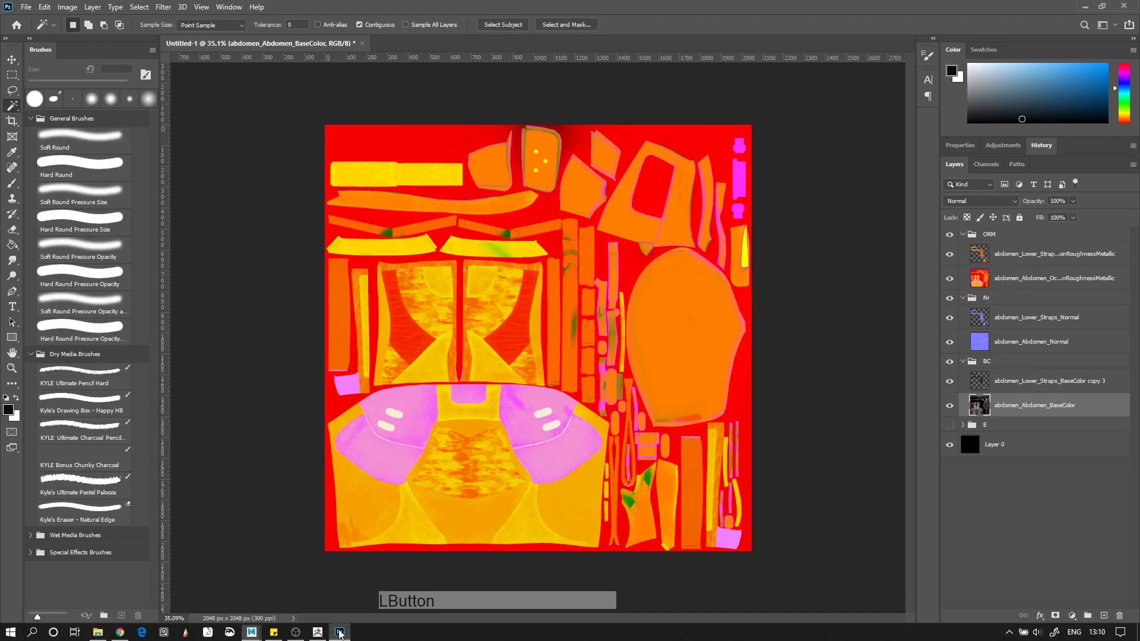
left_click(98, 632)
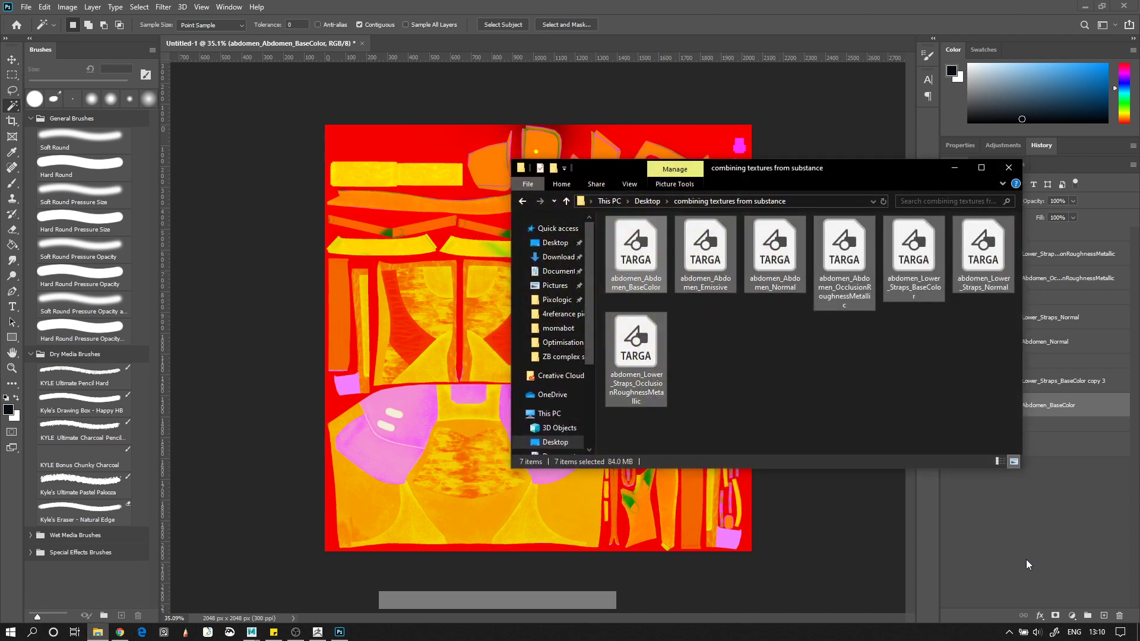
left_click(706, 257)
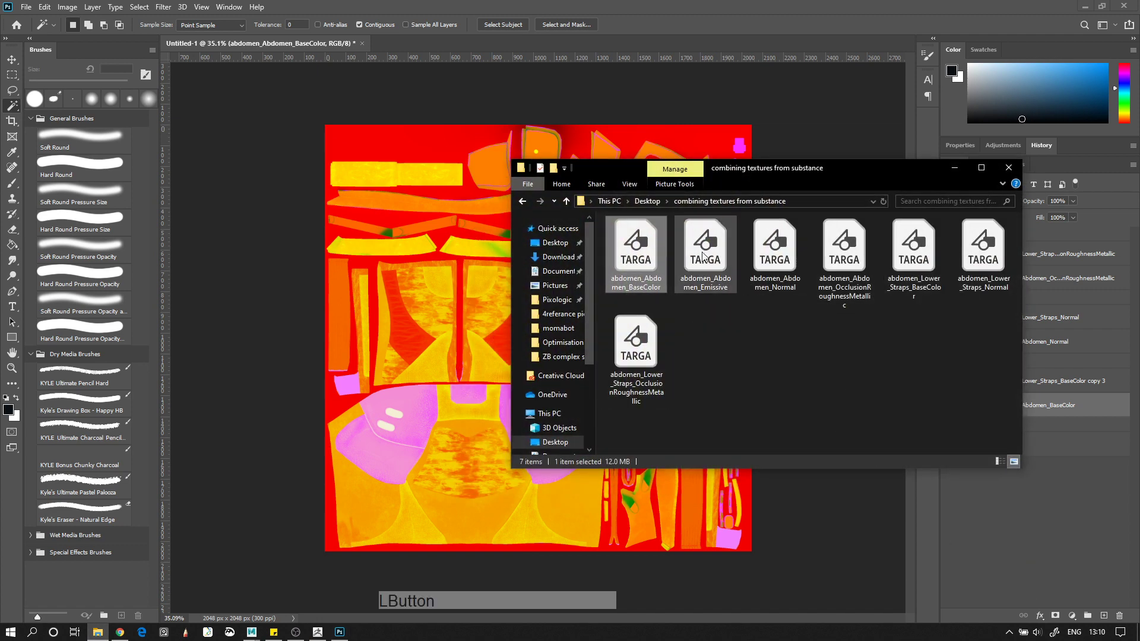
left_click(766, 246)
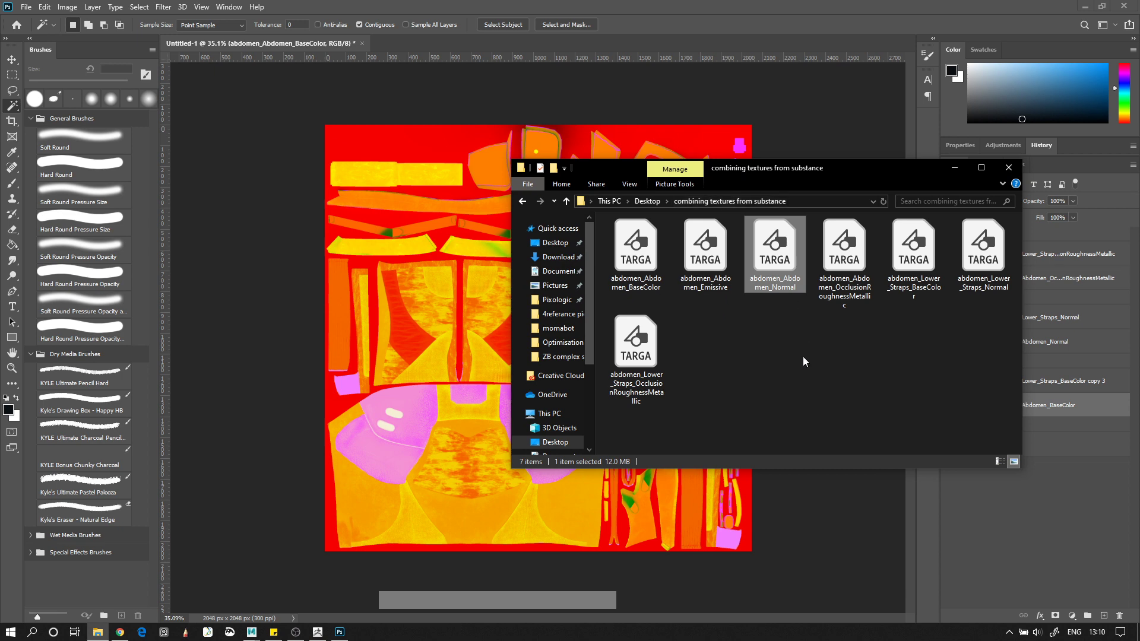
left_click_drag(600, 272, 622, 468)
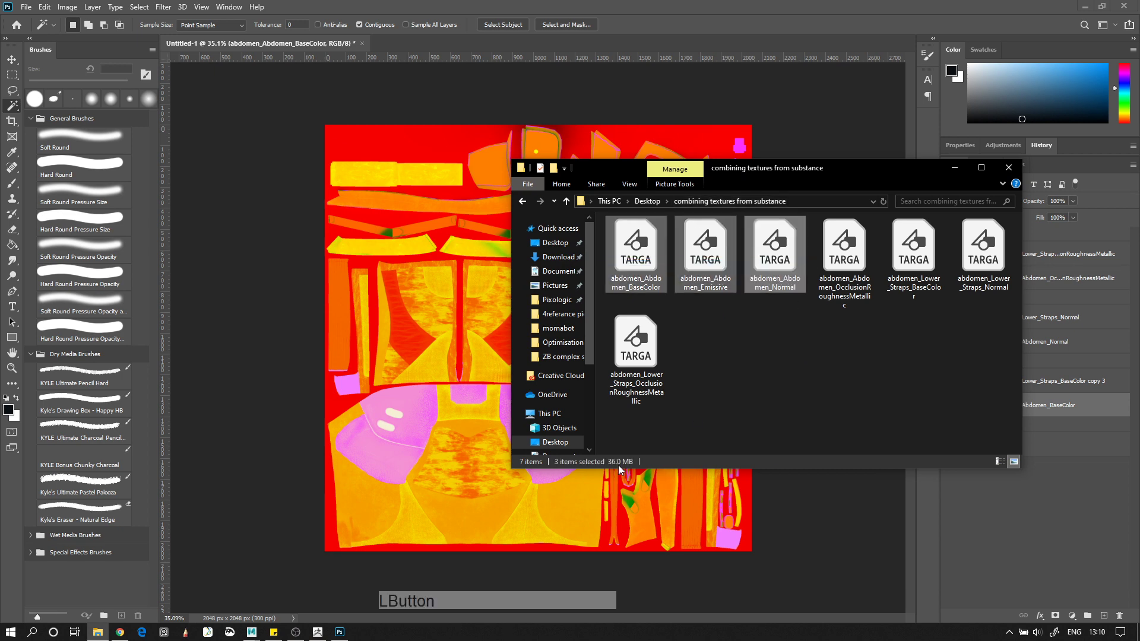
left_click(784, 375)
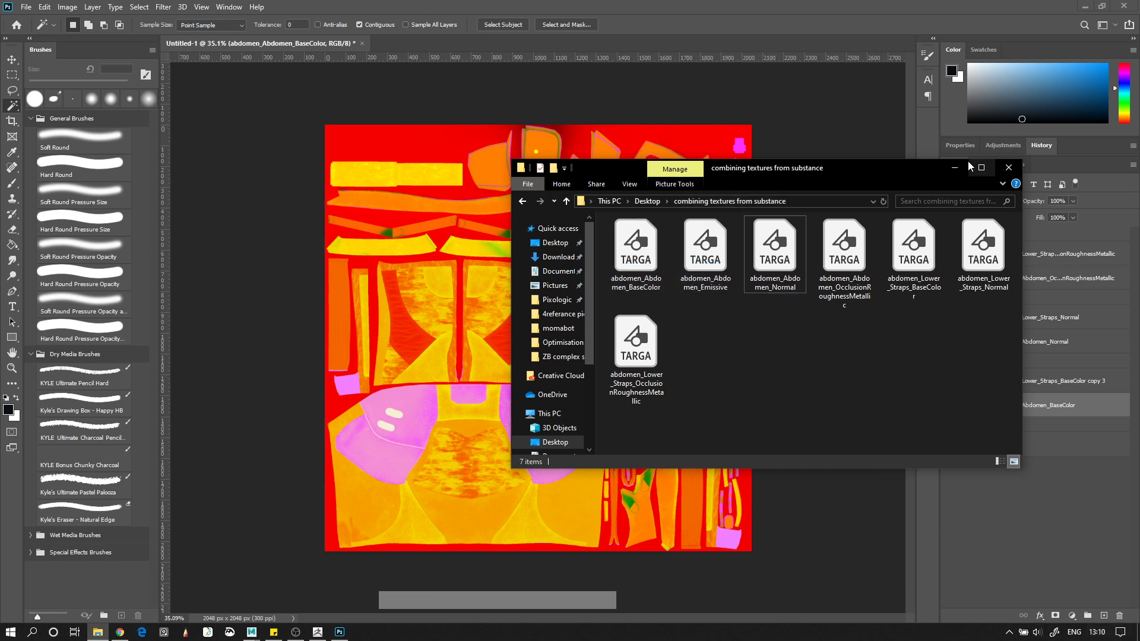
left_click(954, 168)
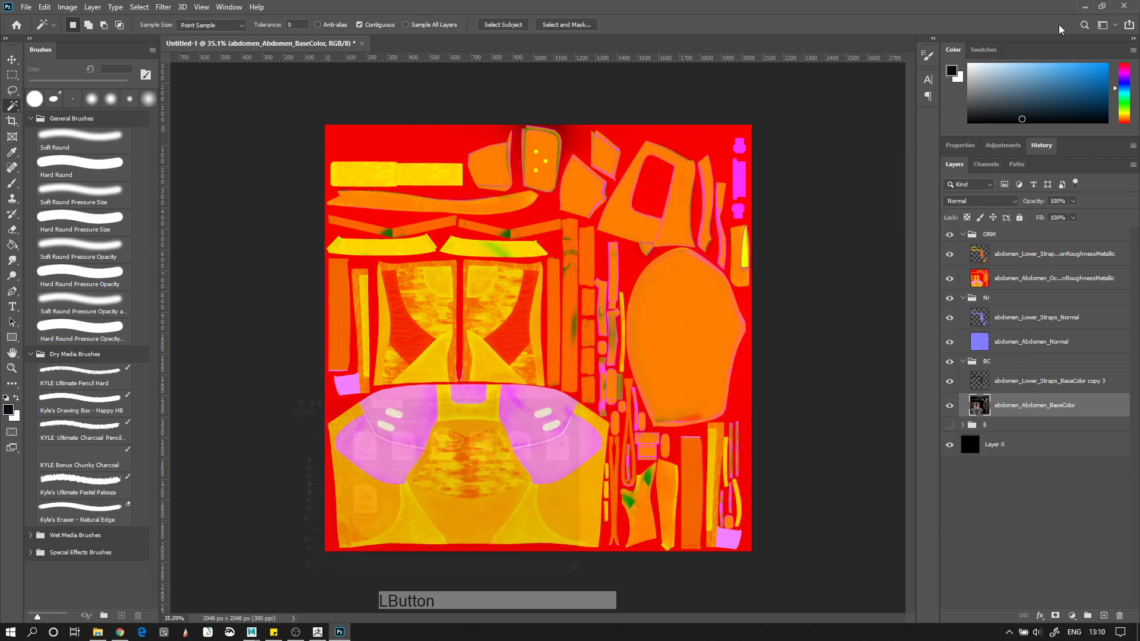
Click through the strap ORM, strap Normal, straps copy 3 and abdomen BaseColor layers, then deselect
left_click(1008, 253)
key("ctrl")
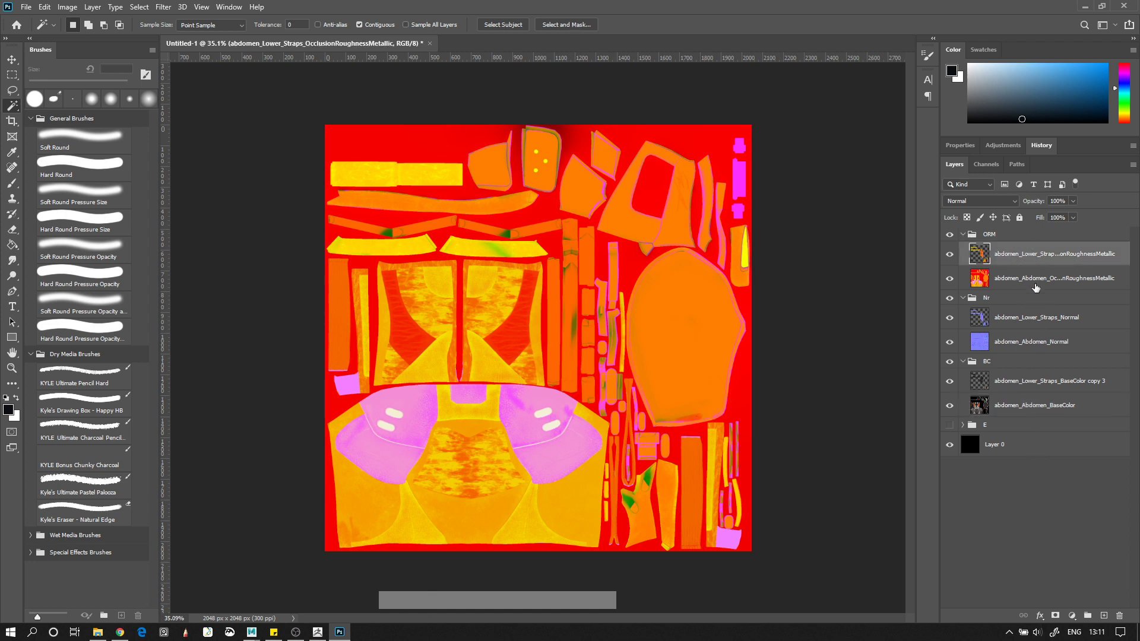
left_click(1032, 323)
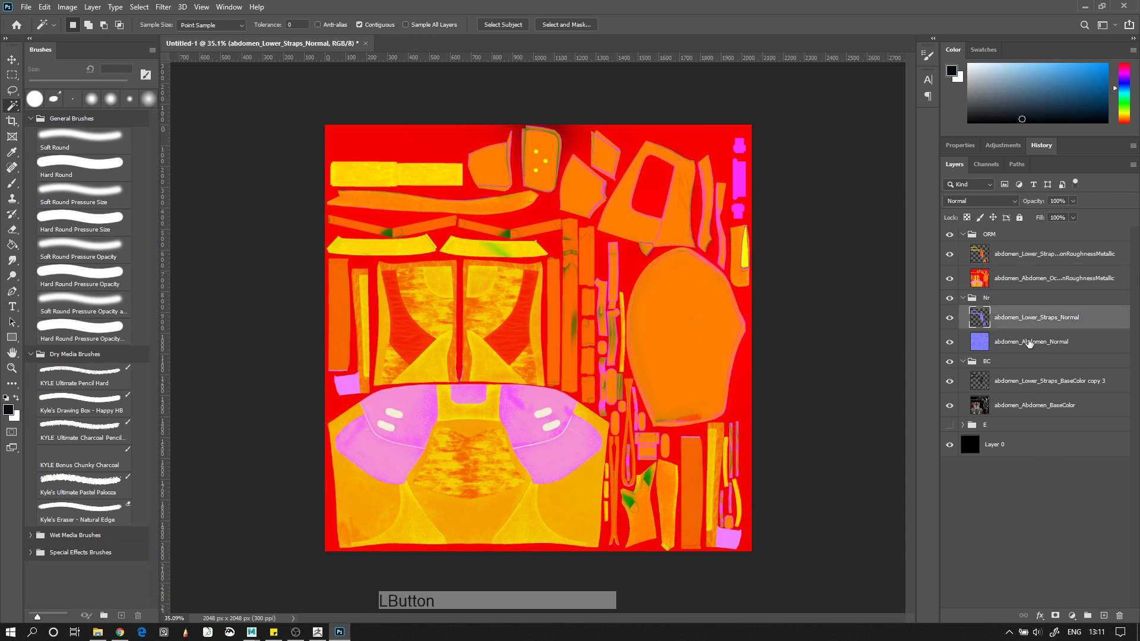
left_click(1003, 254)
left_click(1003, 383)
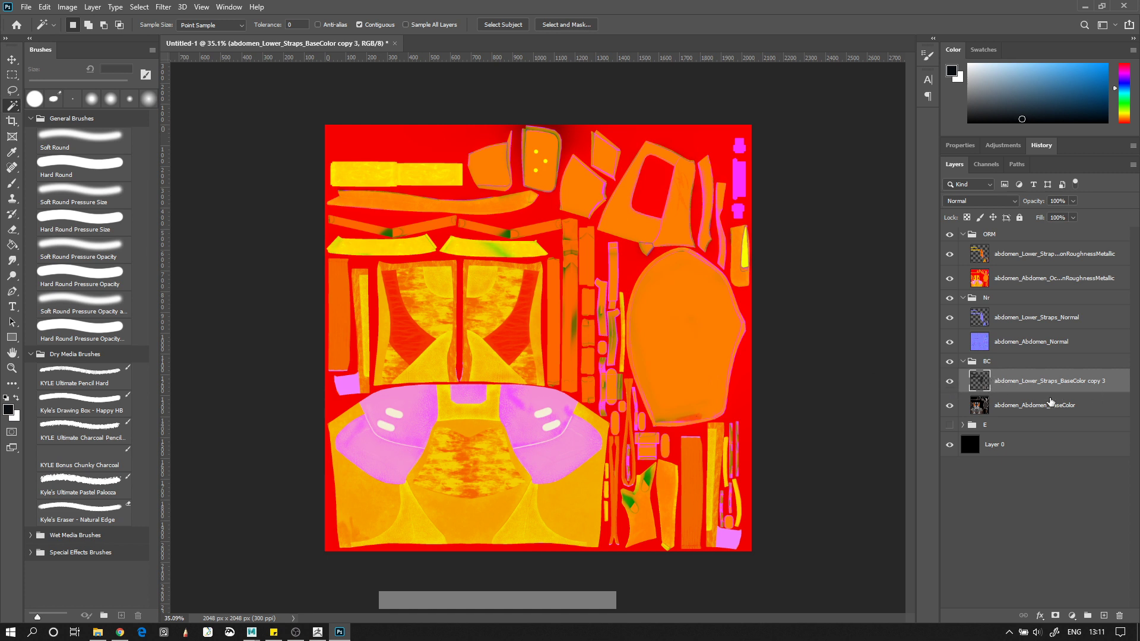
left_click(1005, 315)
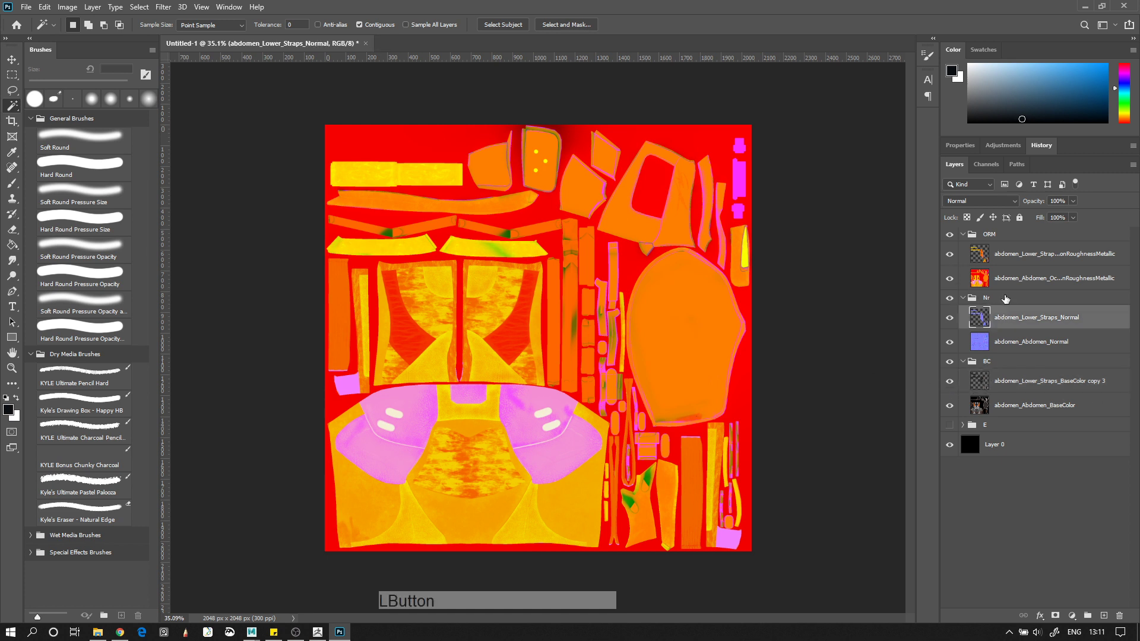
left_click(1014, 254)
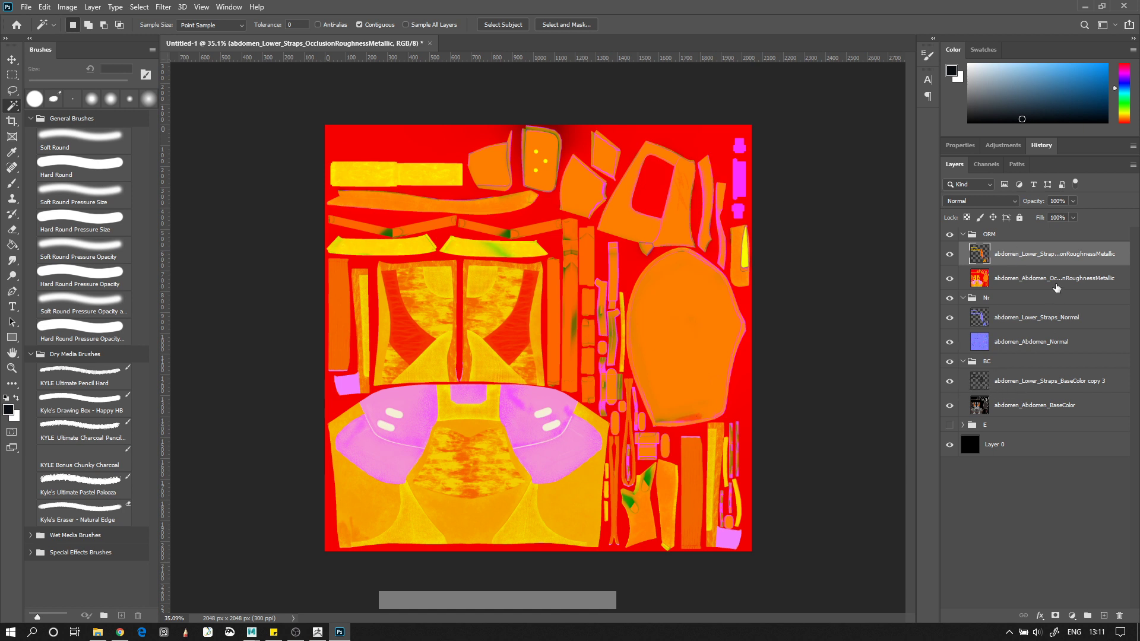
left_click(1002, 407)
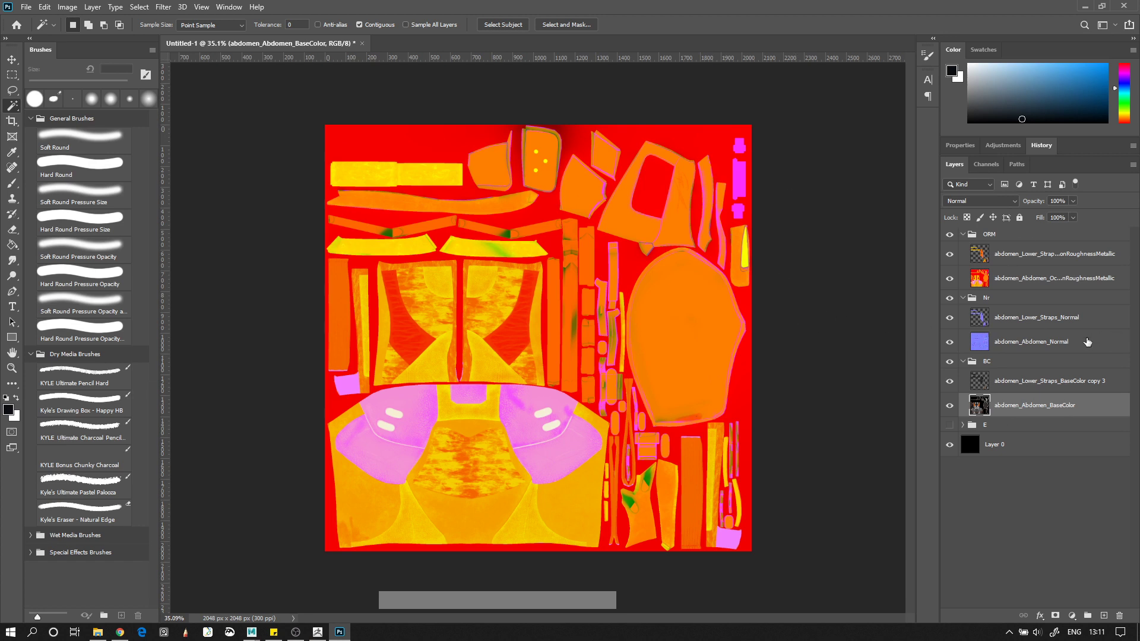
left_click(999, 430)
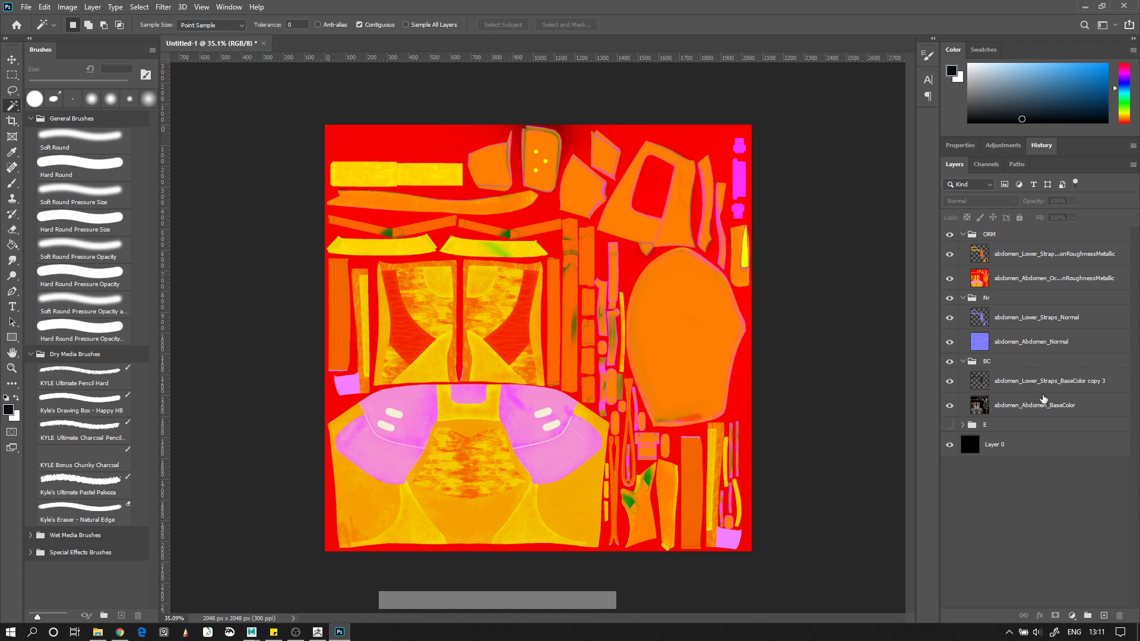
Collapse the BC and Nr groups, select the ORM group and display its RGB channels
left_click(958, 364)
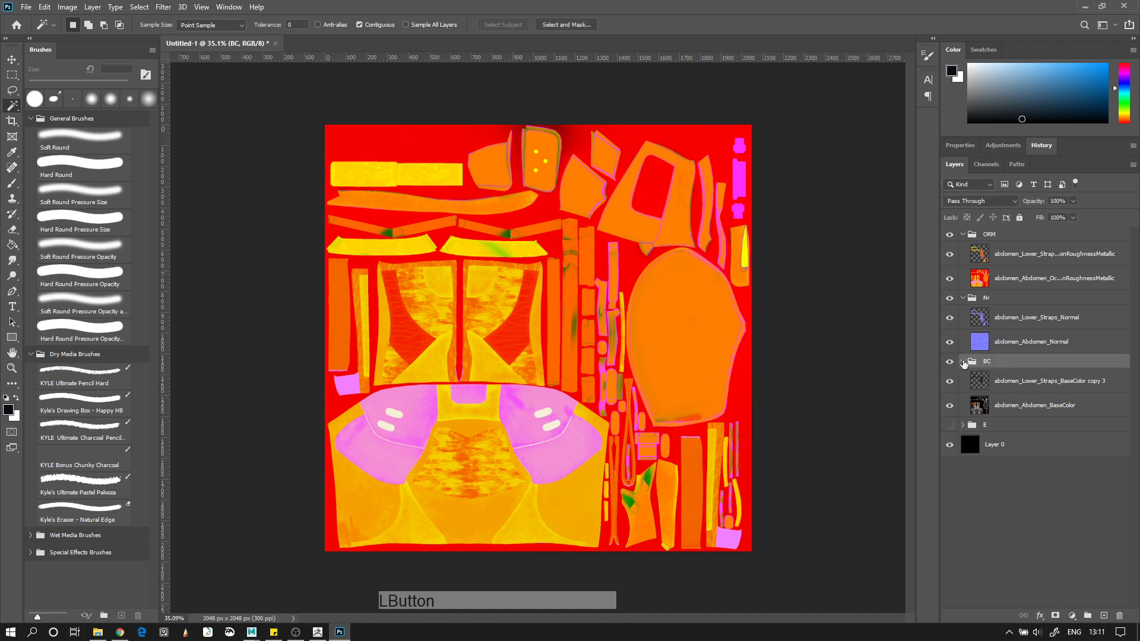
left_click(961, 362)
left_click(963, 298)
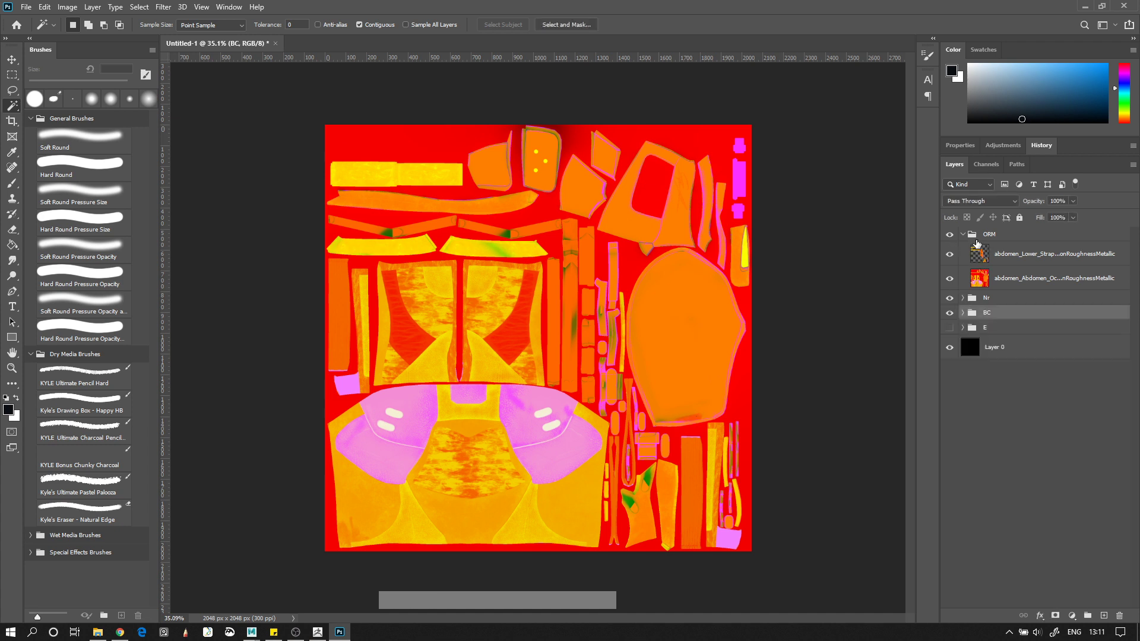
left_click(1003, 237)
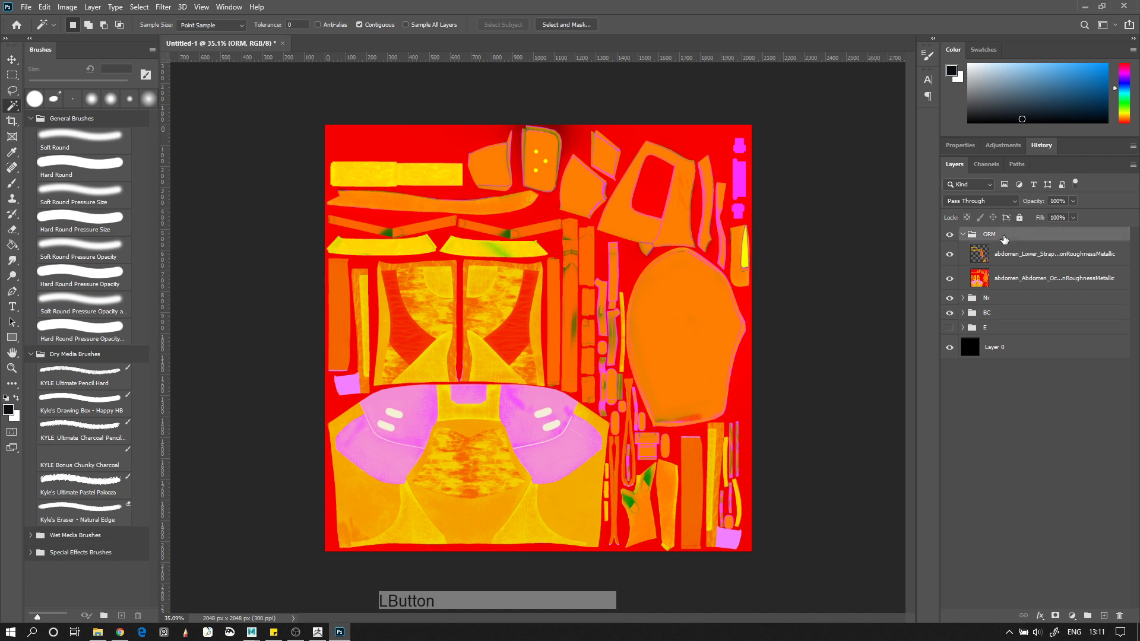
left_click(984, 166)
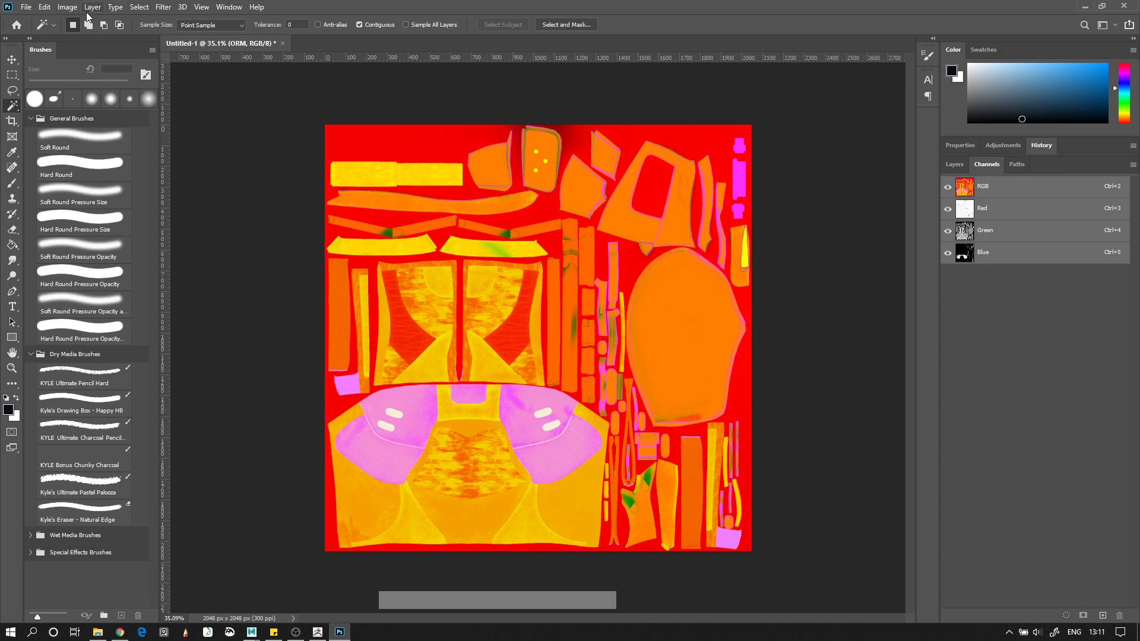
Check the colour mode without changing it, then view the Red, Green and Blue channels individually, ending on Blue
left_click(65, 10)
mouse_move(73, 21)
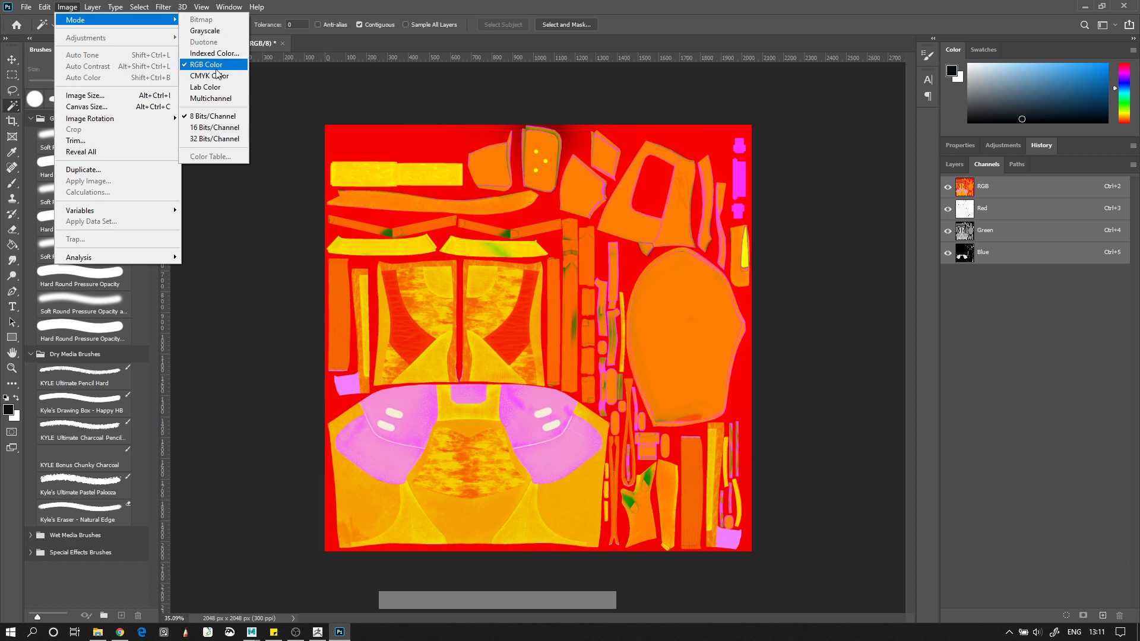
left_click(448, 77)
left_click(980, 213)
left_click(987, 231)
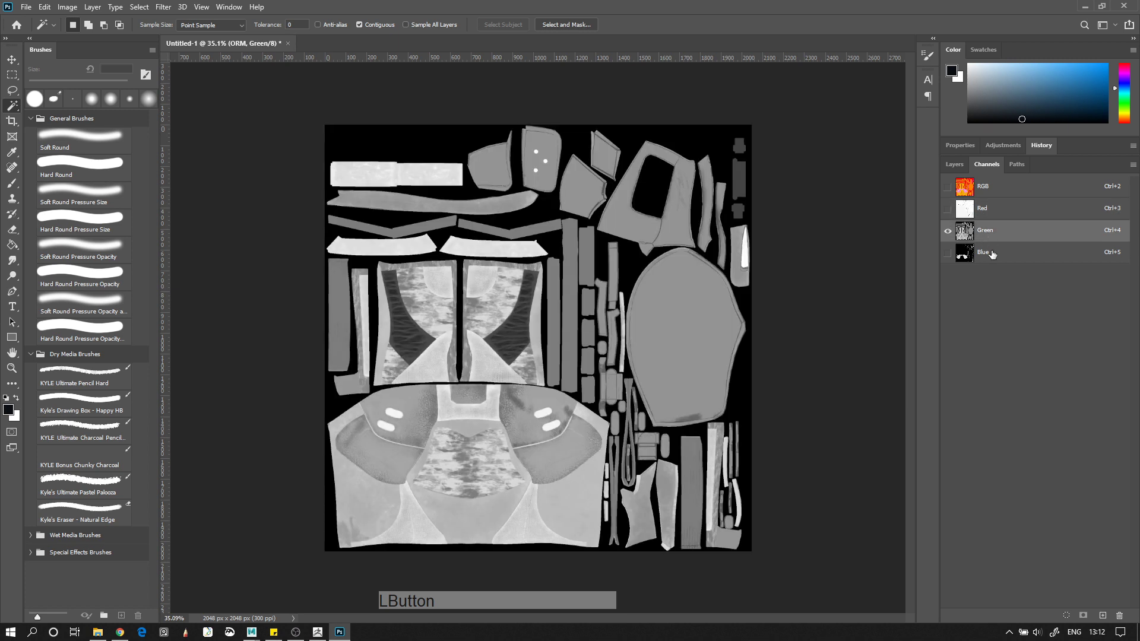
left_click(989, 254)
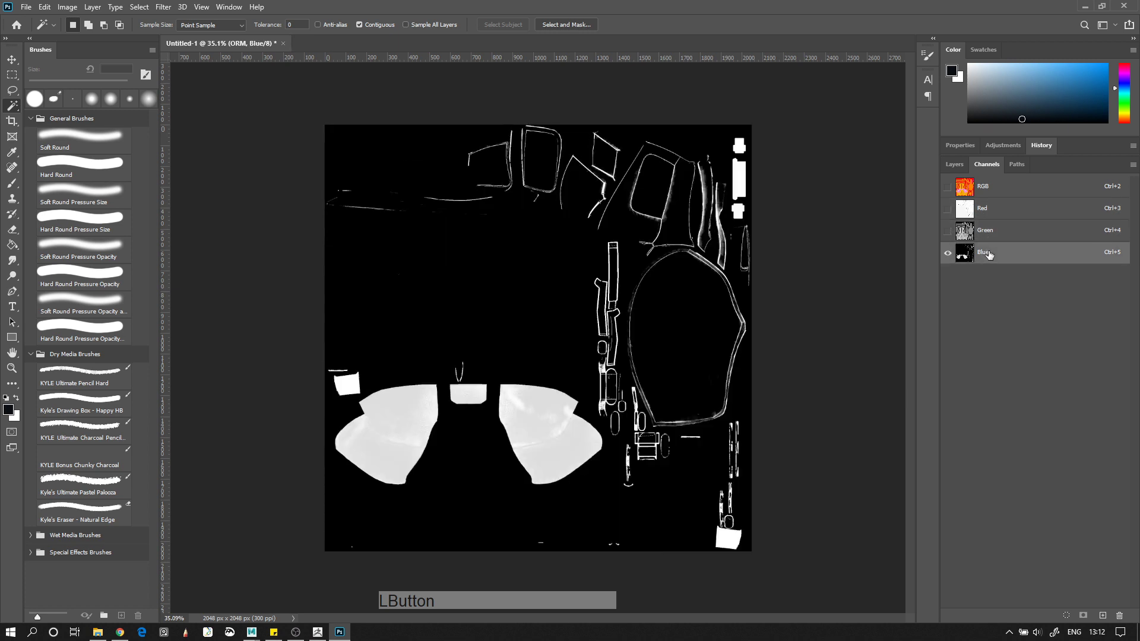
left_click(996, 189)
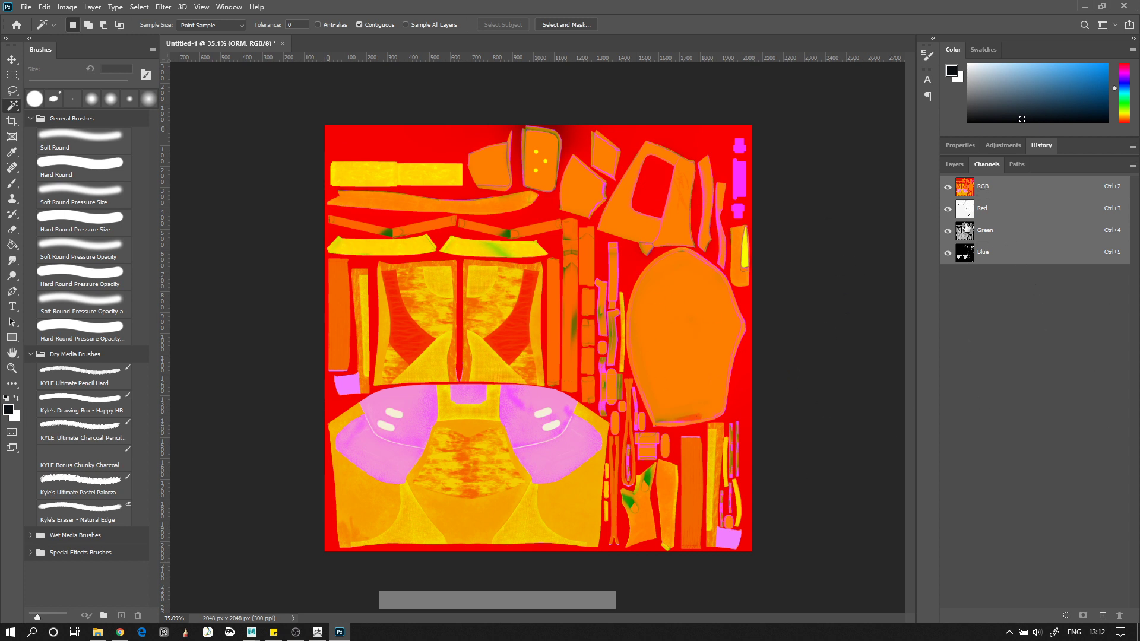
left_click(980, 211)
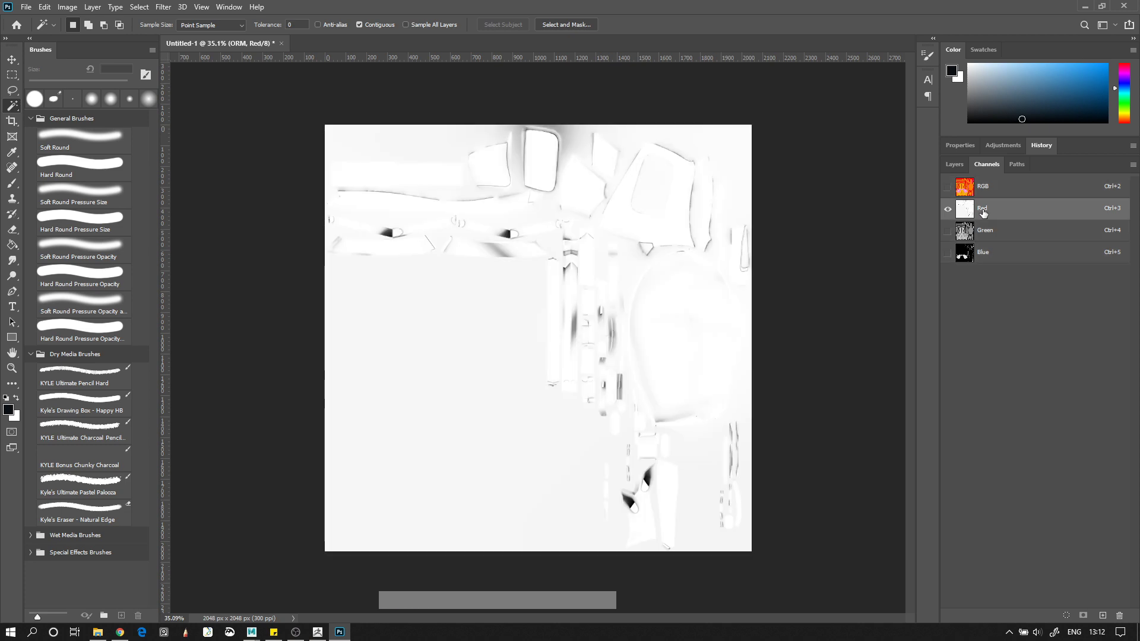
left_click(1012, 237)
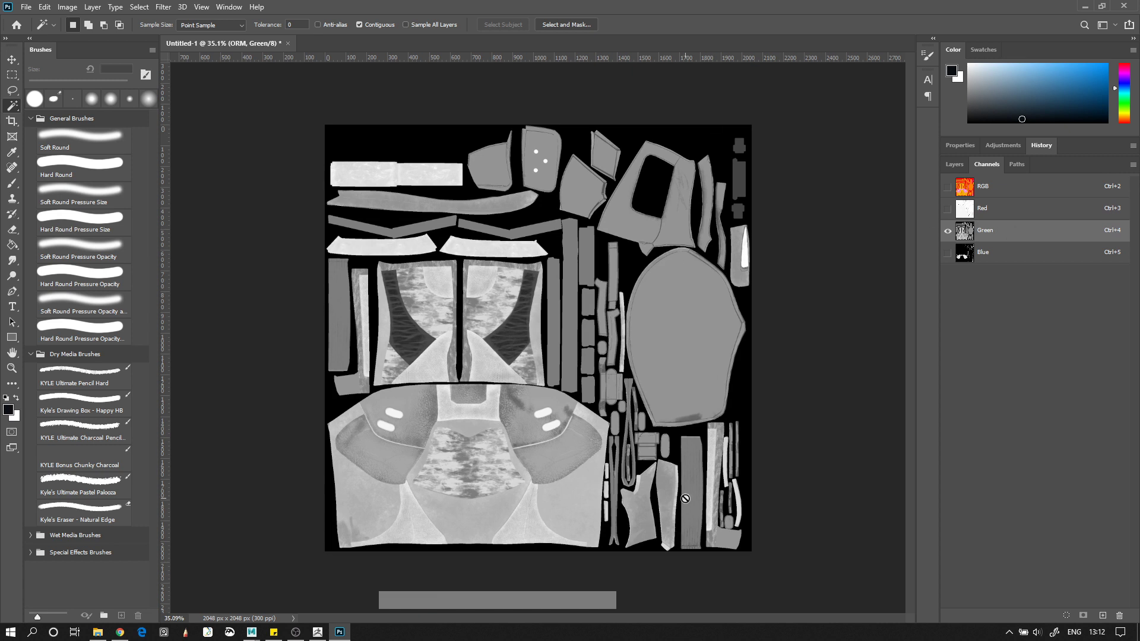
left_click(1031, 256)
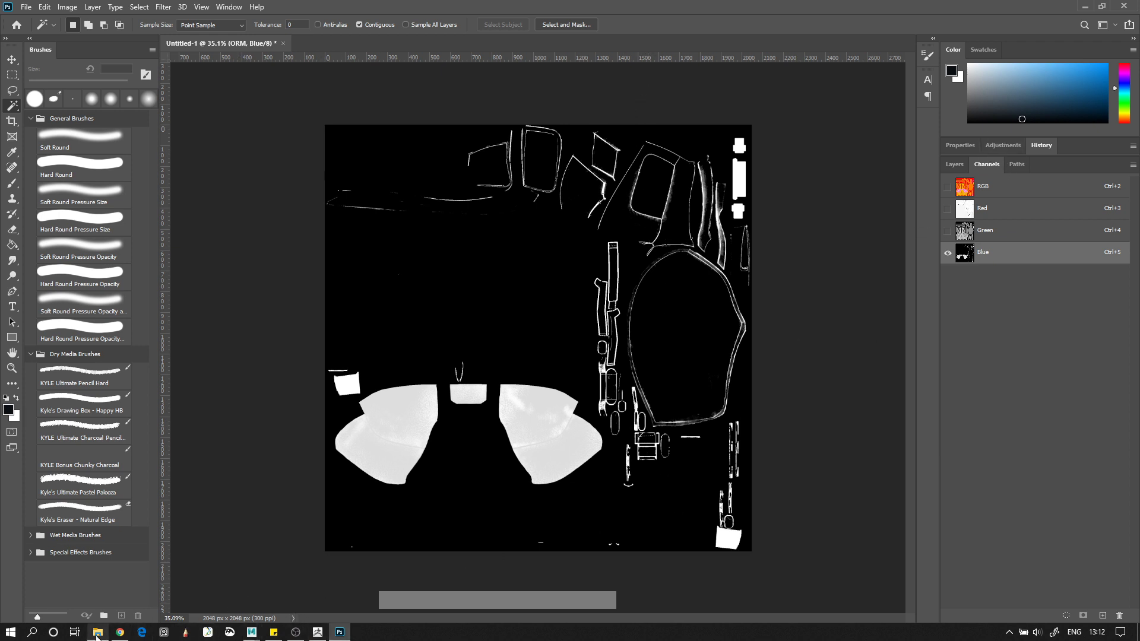
Capture the Channels panel area in a new Snip & Sketch screenshot
left_click(230, 632)
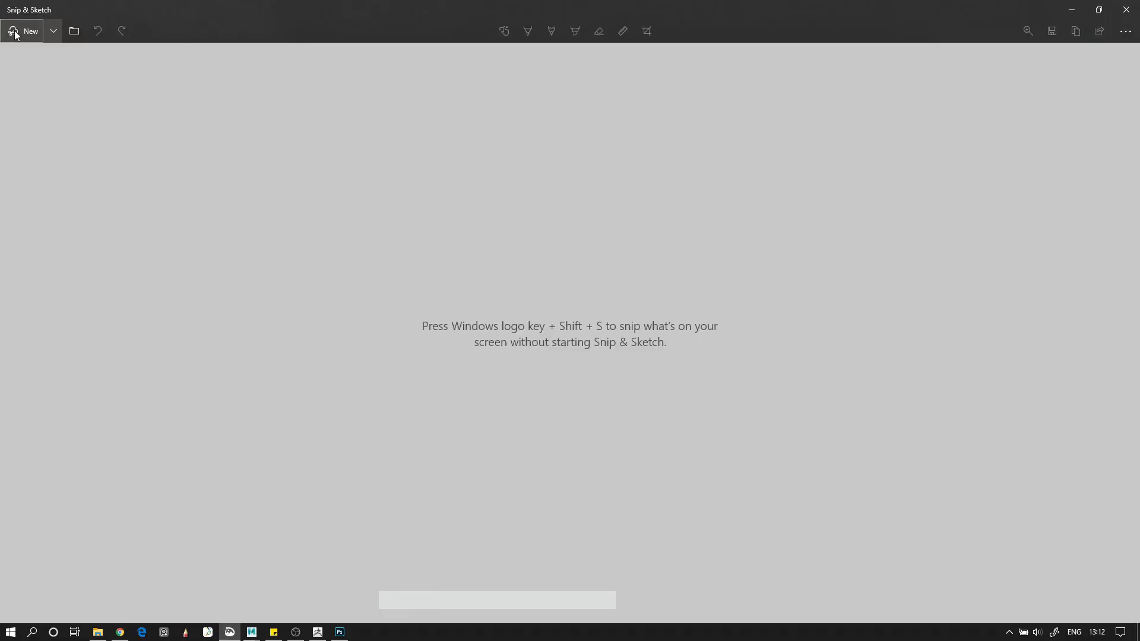
left_click(15, 34)
left_click_drag(794, 94, 1122, 324)
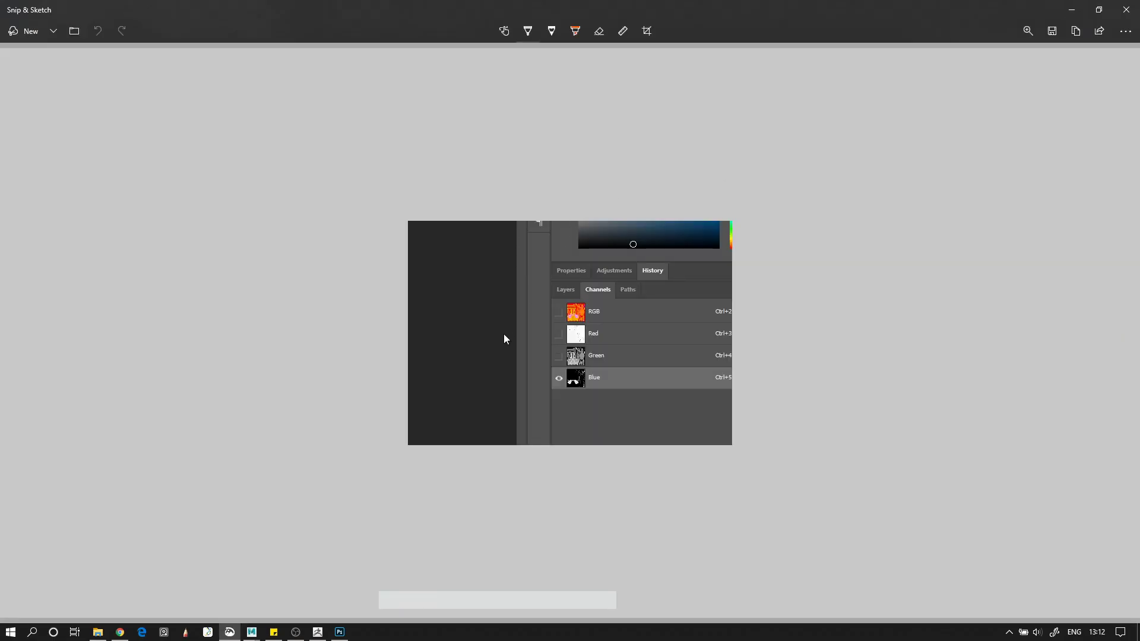